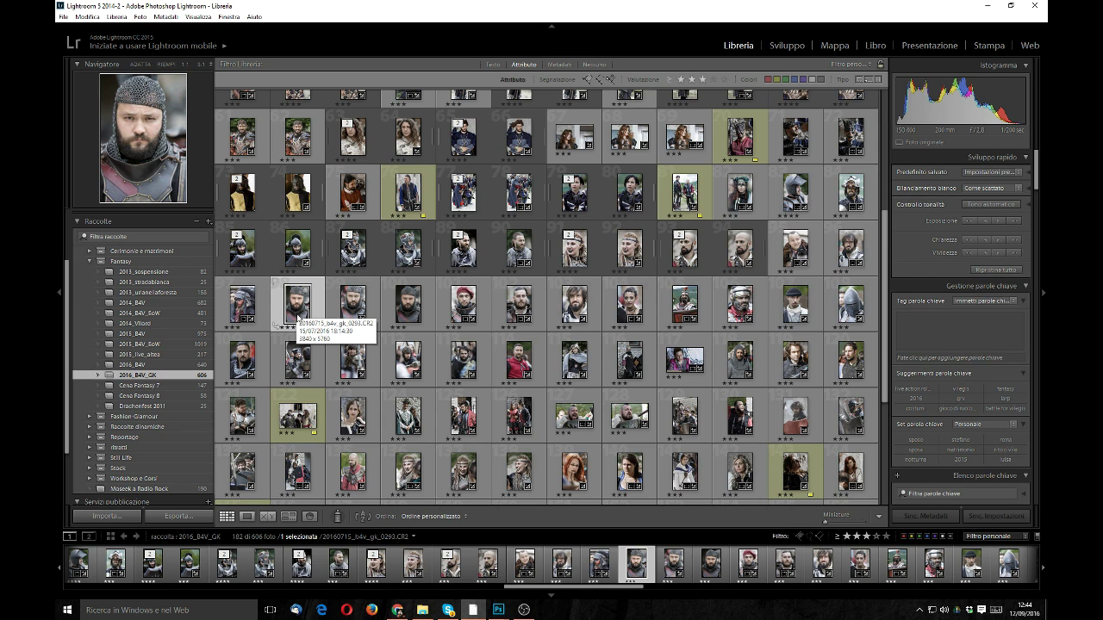
Open the knight photo 20160715_b4v_gk_0293.CR2 in Lightroom's Develop (Sviluppo) module
left_click(784, 55)
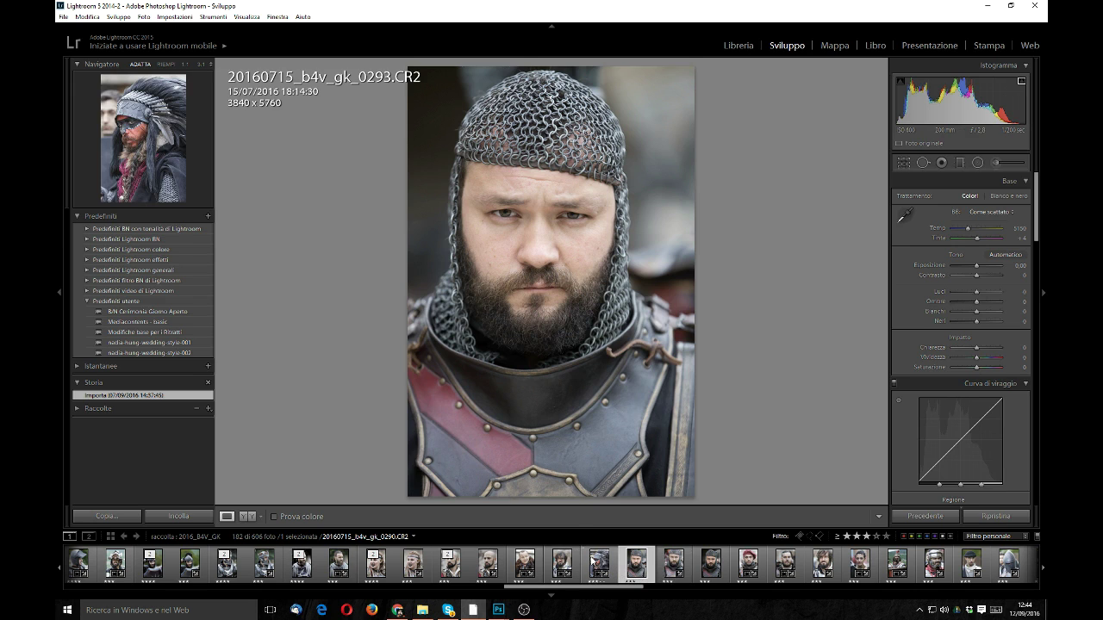
Copy the develop settings from the feathered-headdress photo 0290
left_click(596, 562)
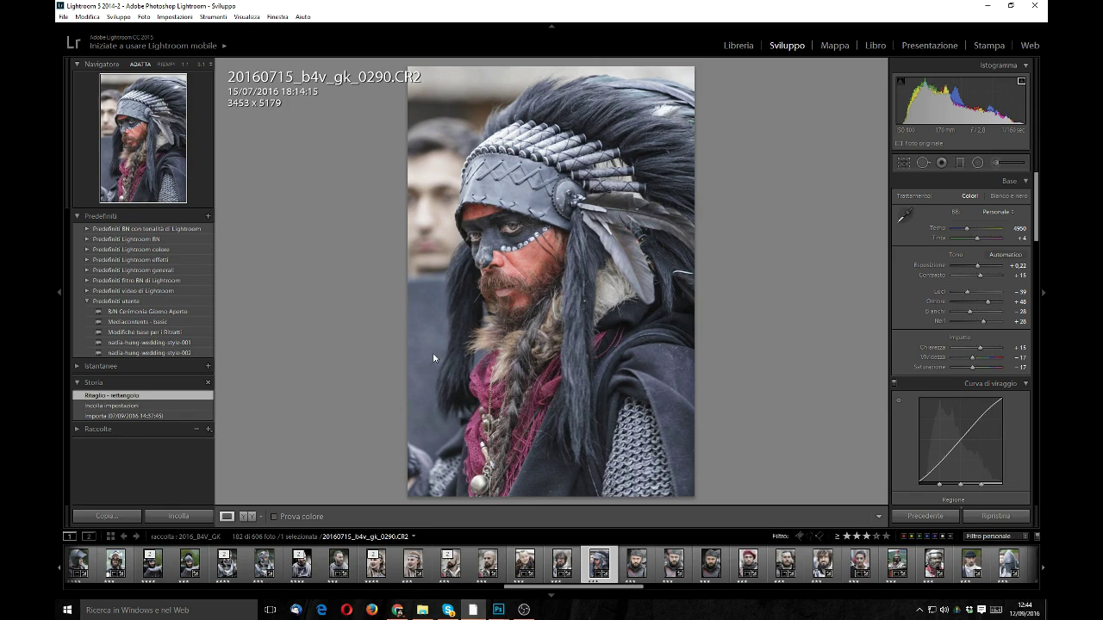
key("shift")
key("ctrl+shift+c")
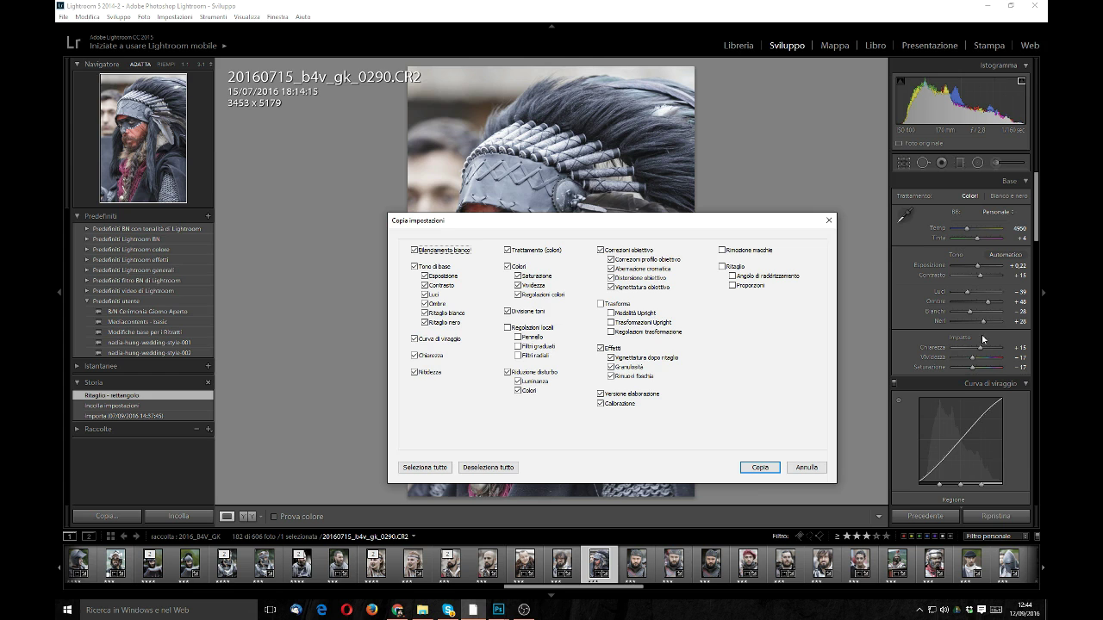
left_click(758, 468)
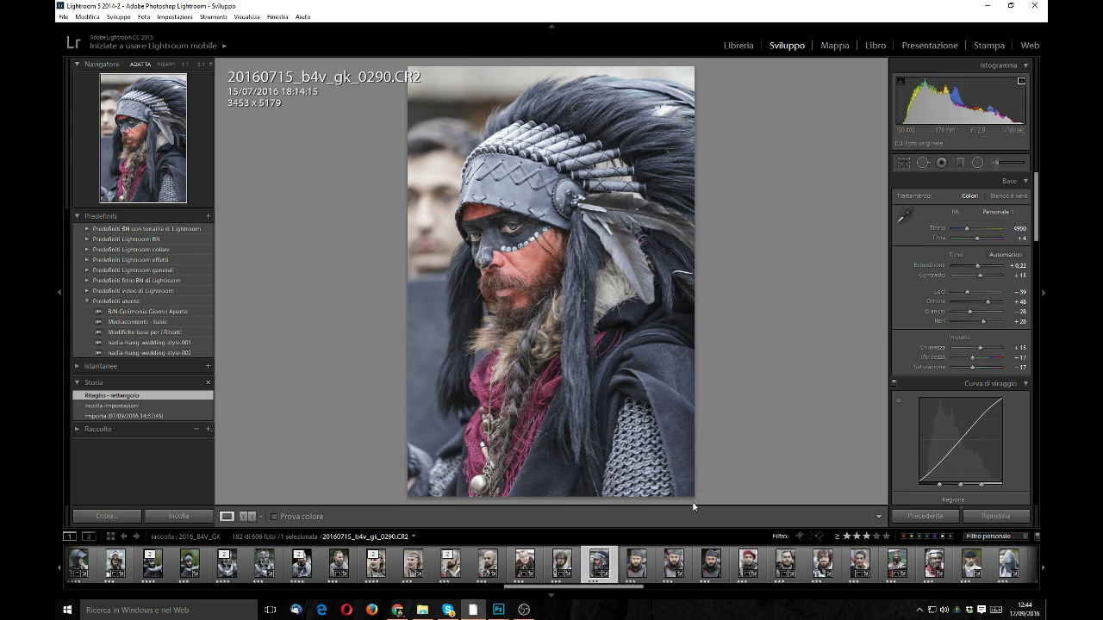
Paste the settings onto photo 0293, comparing the Import and Paste Settings history states
left_click(629, 573)
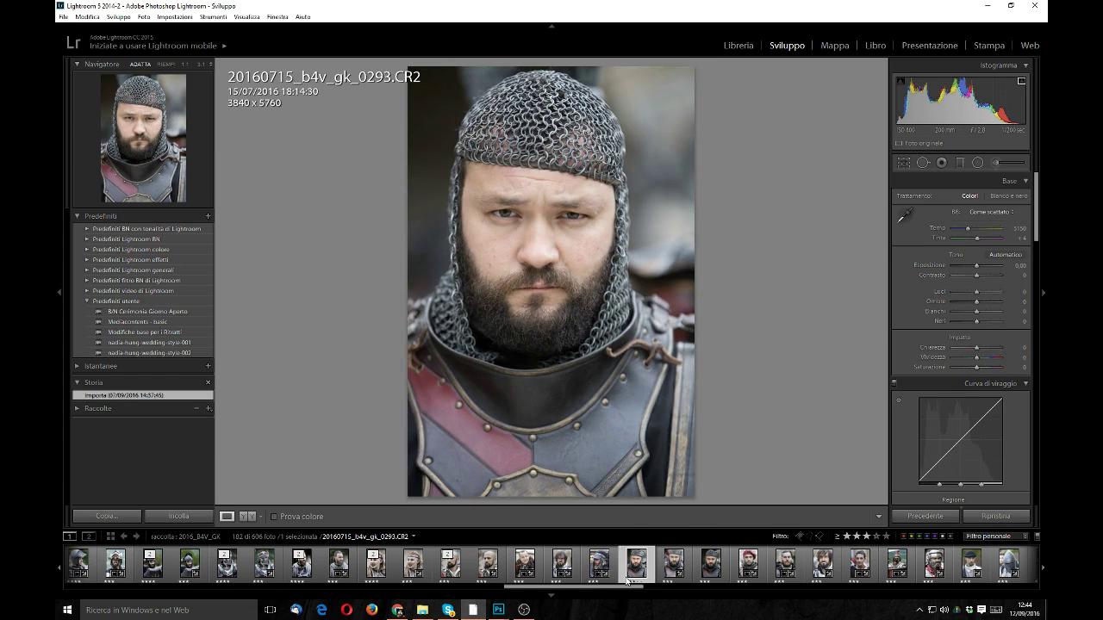
key("shift")
key("ctrl+shift+v")
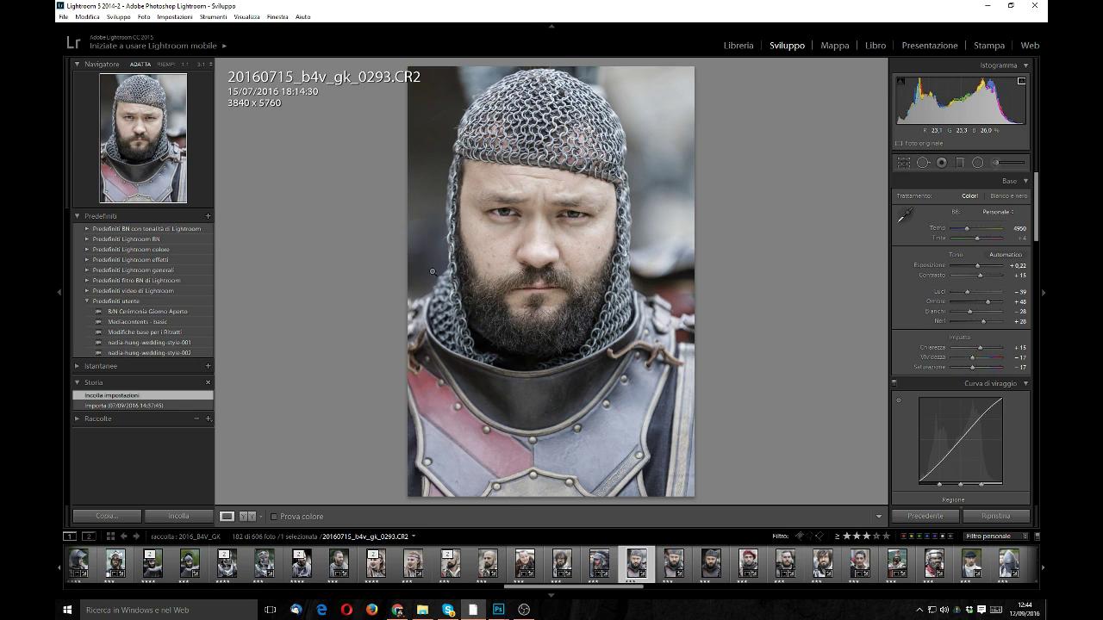
left_click(157, 406)
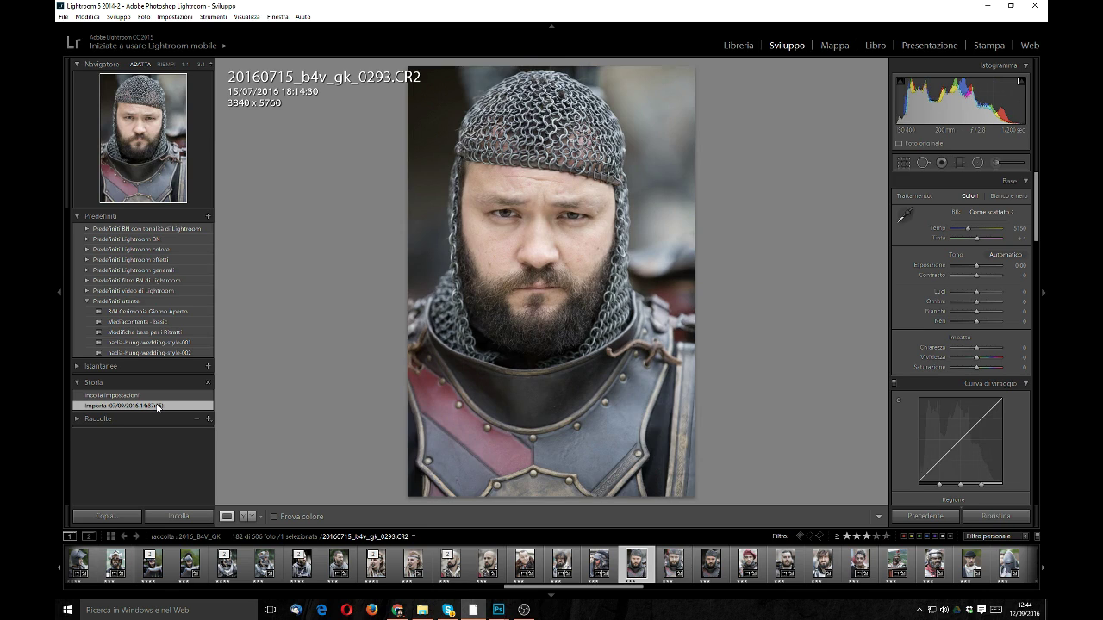
left_click(157, 398)
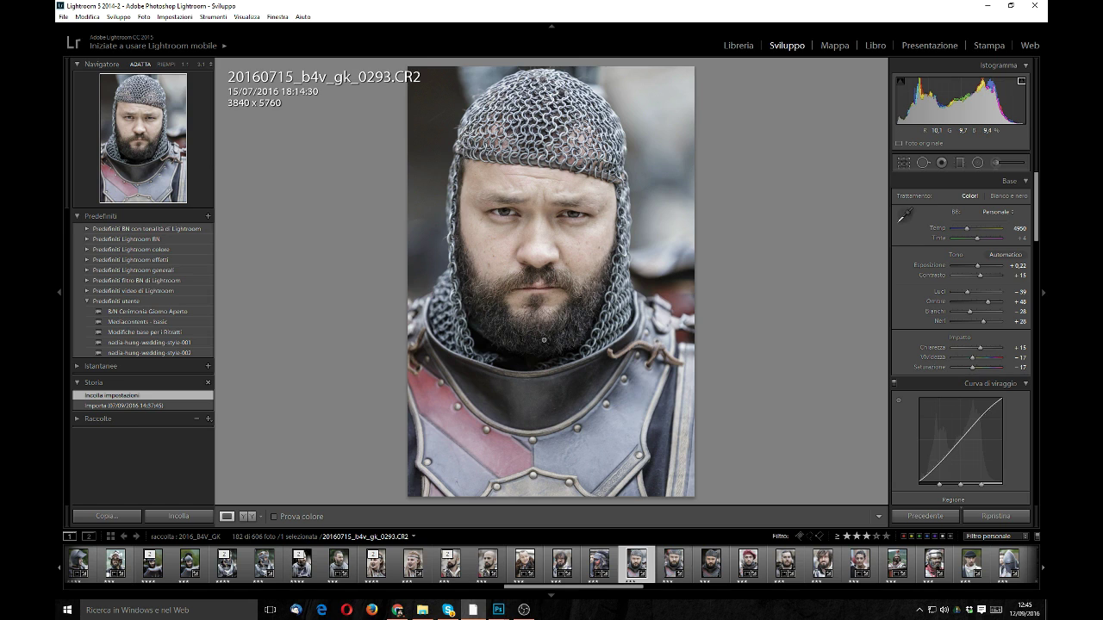
Send the knight photo from Lightroom to Adobe Photoshop CC 2015.5 for editing
right_click(543, 339)
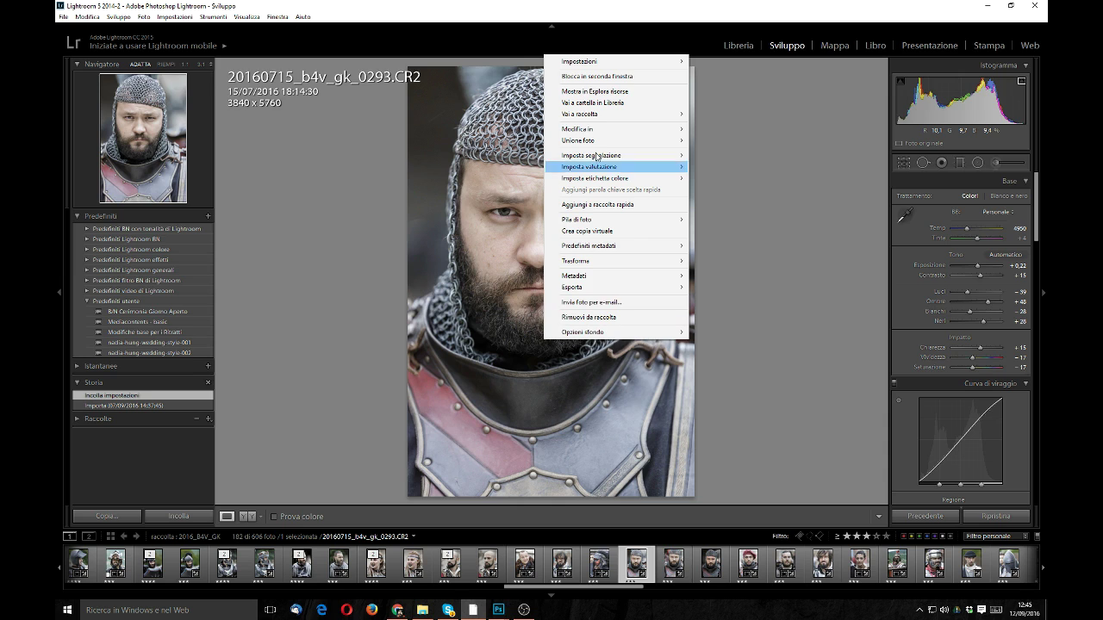
mouse_move(615, 129)
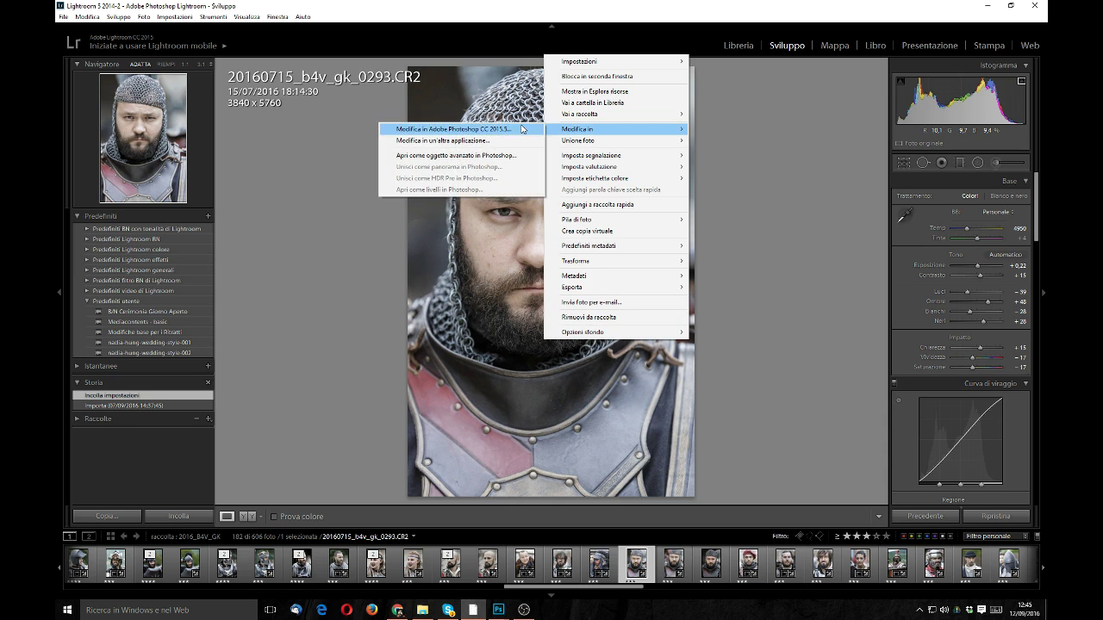
left_click(502, 130)
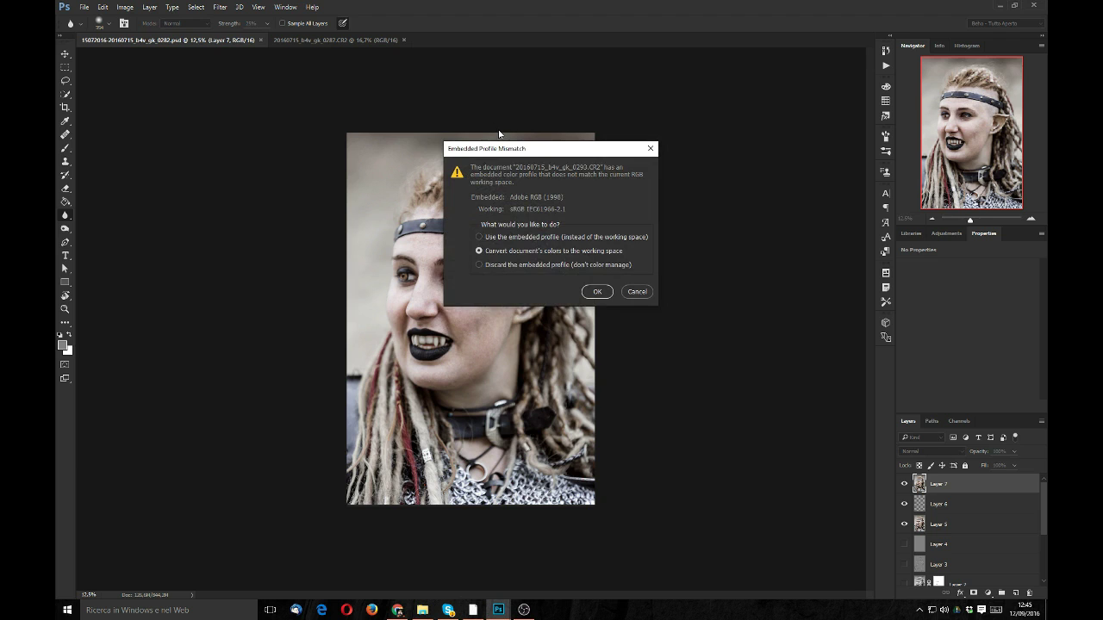
Convert the knight to the working colour space, zoom in, and bring up the 0175.psd mohawk portrait
left_click(591, 293)
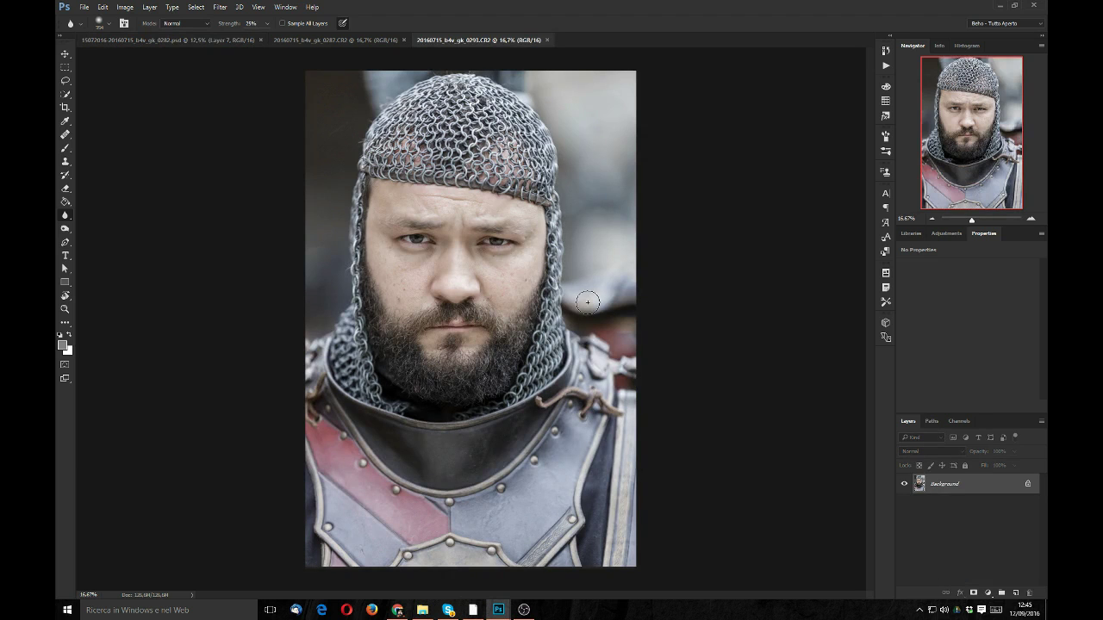
left_click(1030, 221)
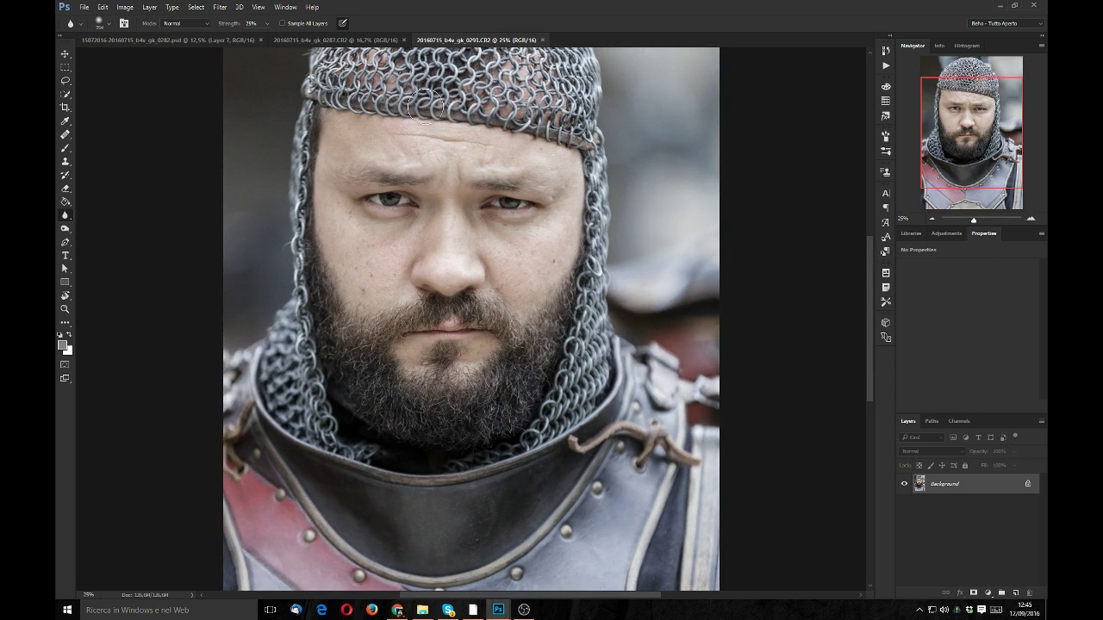
mouse_move(914, 169)
left_mouse_down()
mouse_move(931, 151)
mouse_move(930, 168)
left_mouse_up()
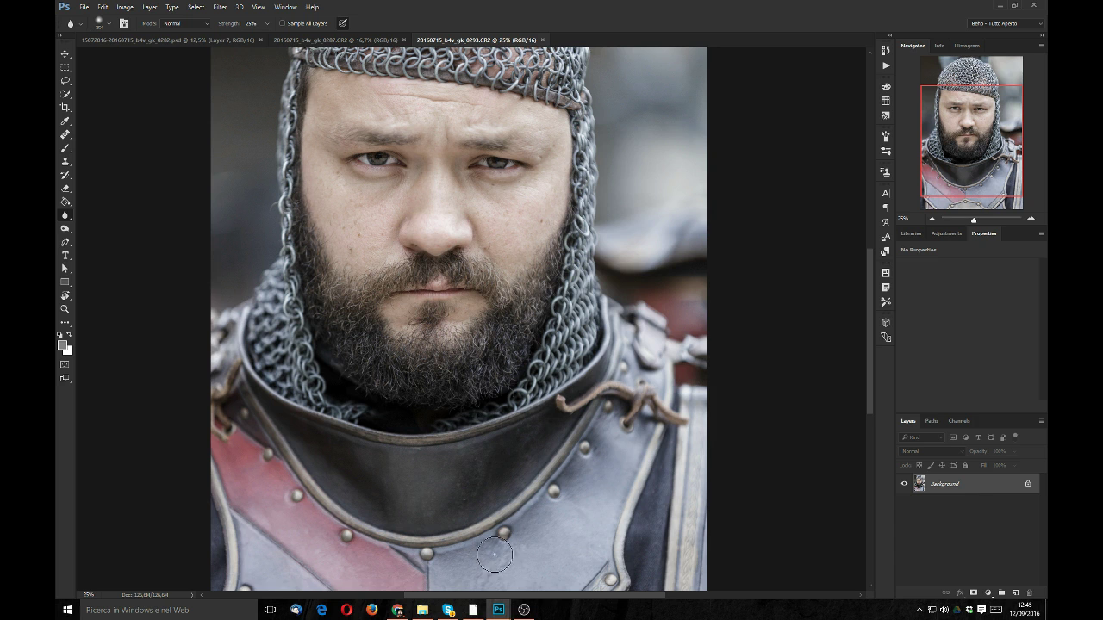
mouse_move(498, 610)
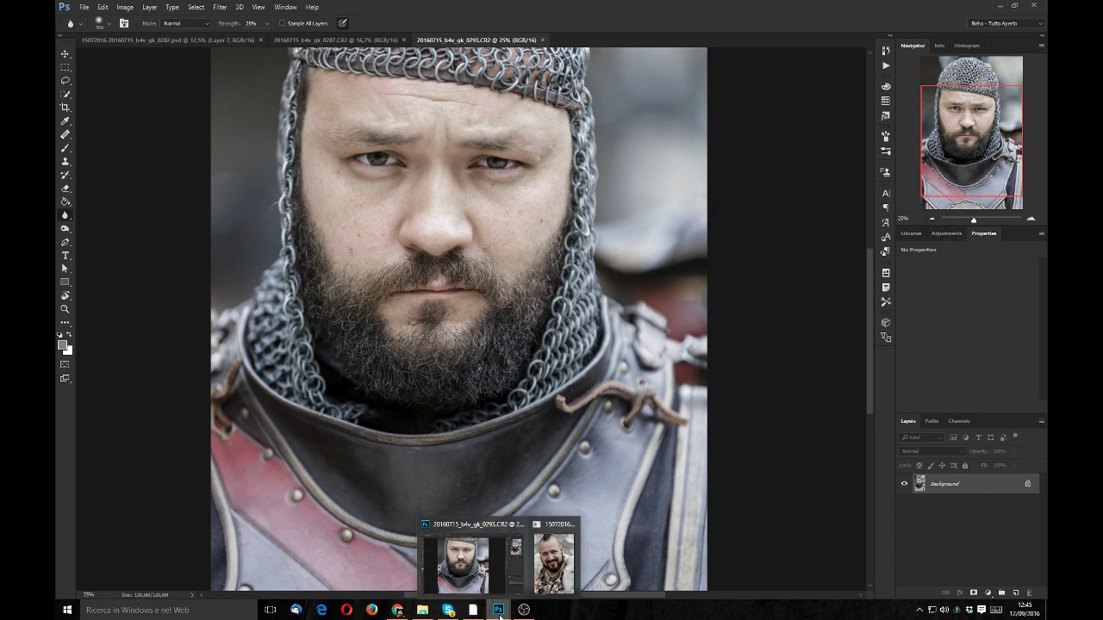
left_click(543, 585)
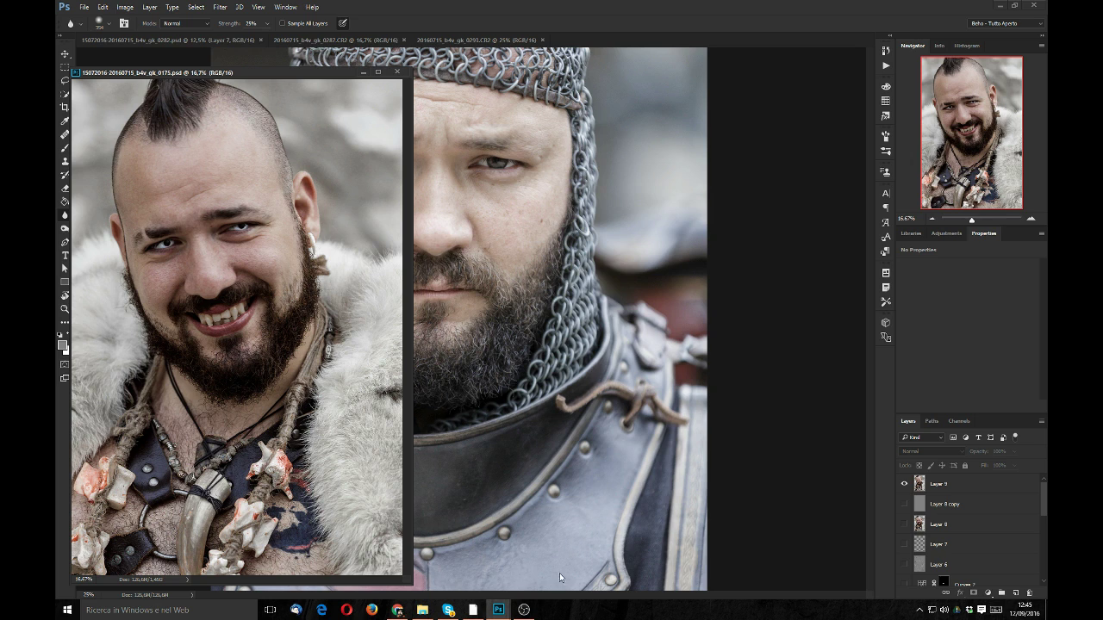
Drag Selective Color 1 and Black & White 1 onto the knight, then close the mohawk window
left_click_drag(1044, 517, 1045, 577)
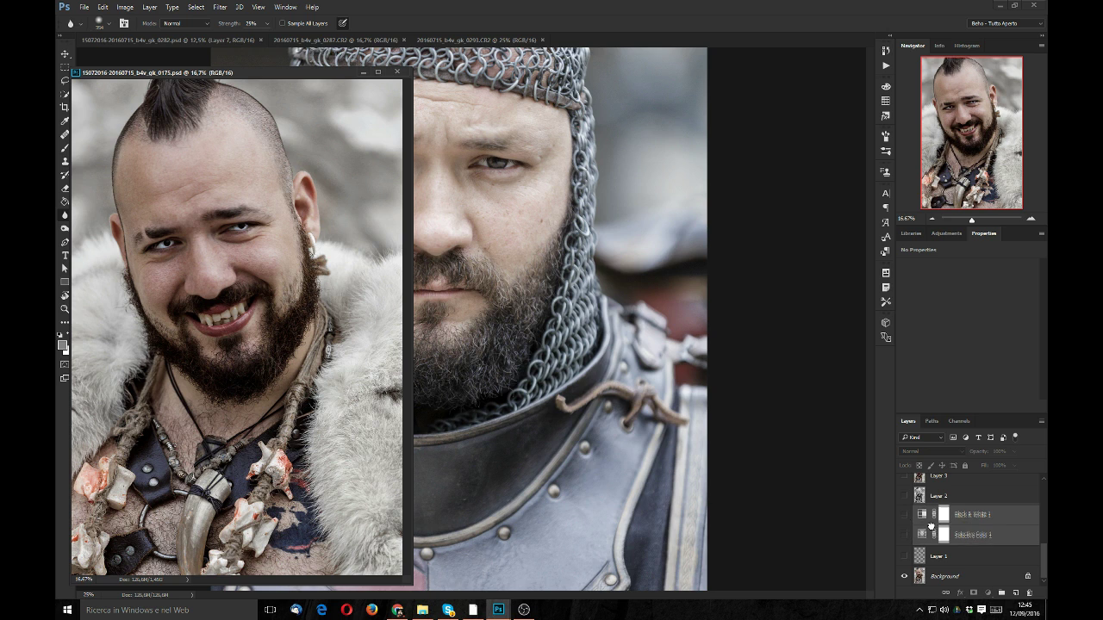
left_click(623, 379)
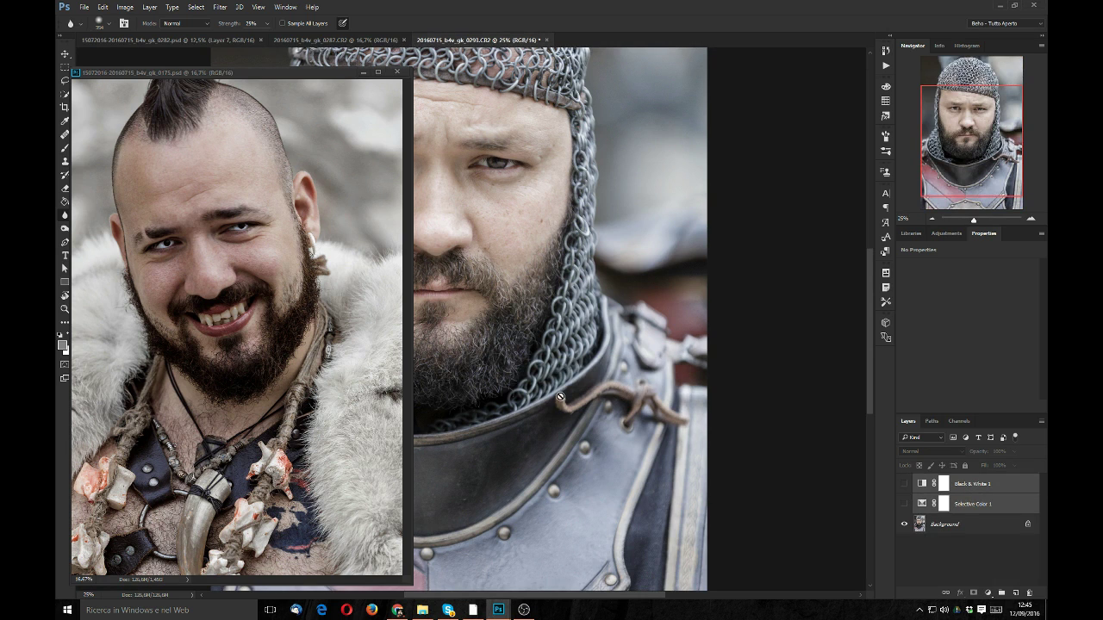
left_click(363, 73)
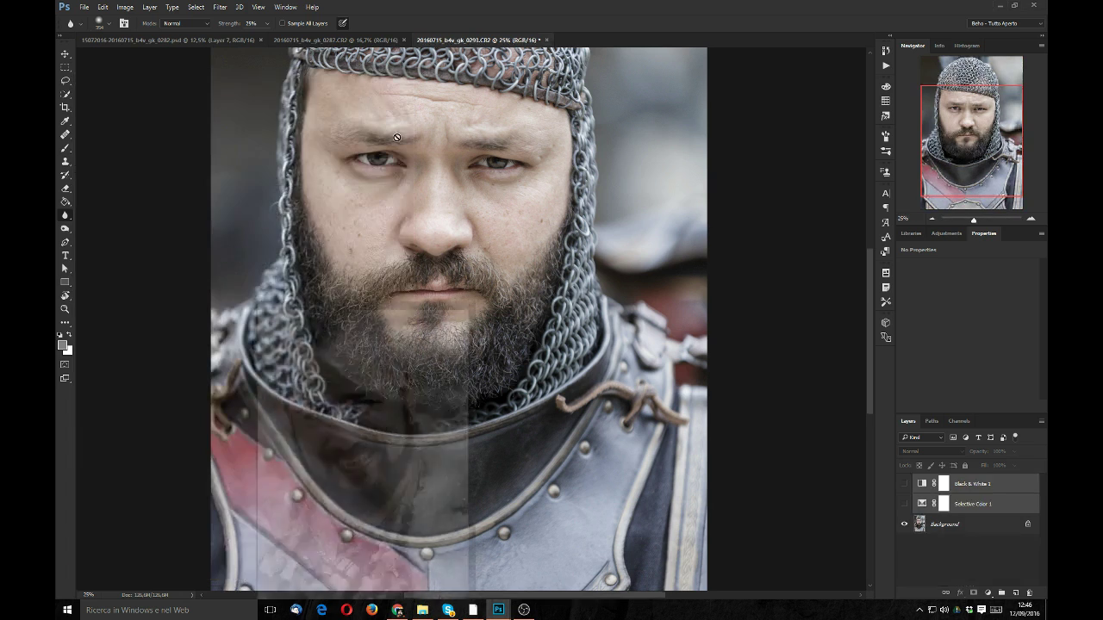
Toggle Selective Color 1 to compare, leave it visible, and select the Background layer
left_click(905, 504)
left_click(905, 505)
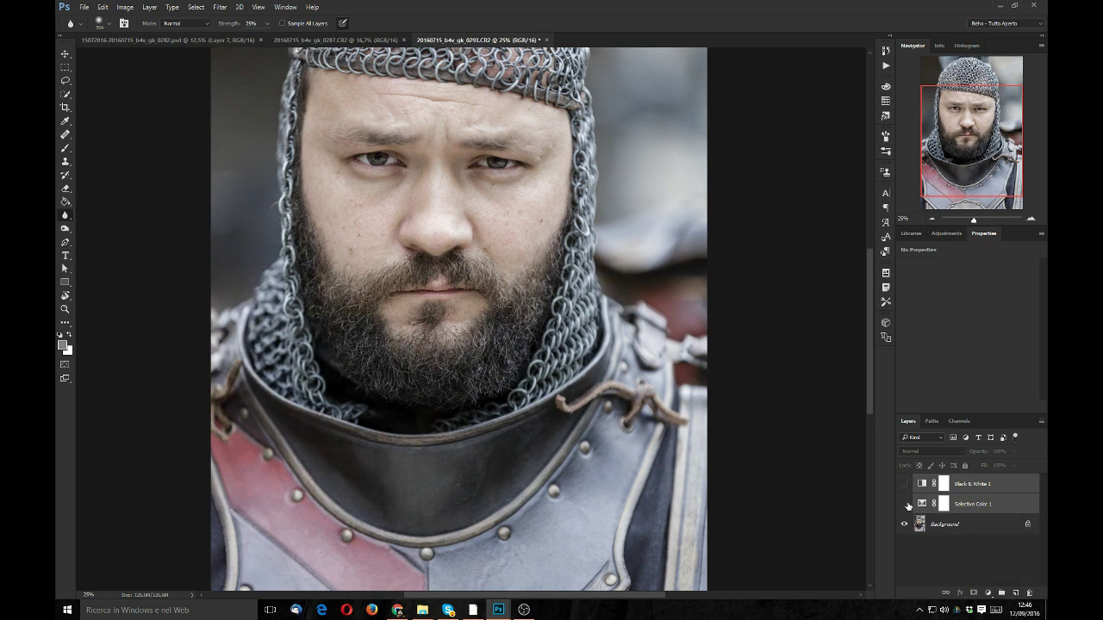
left_click(905, 504)
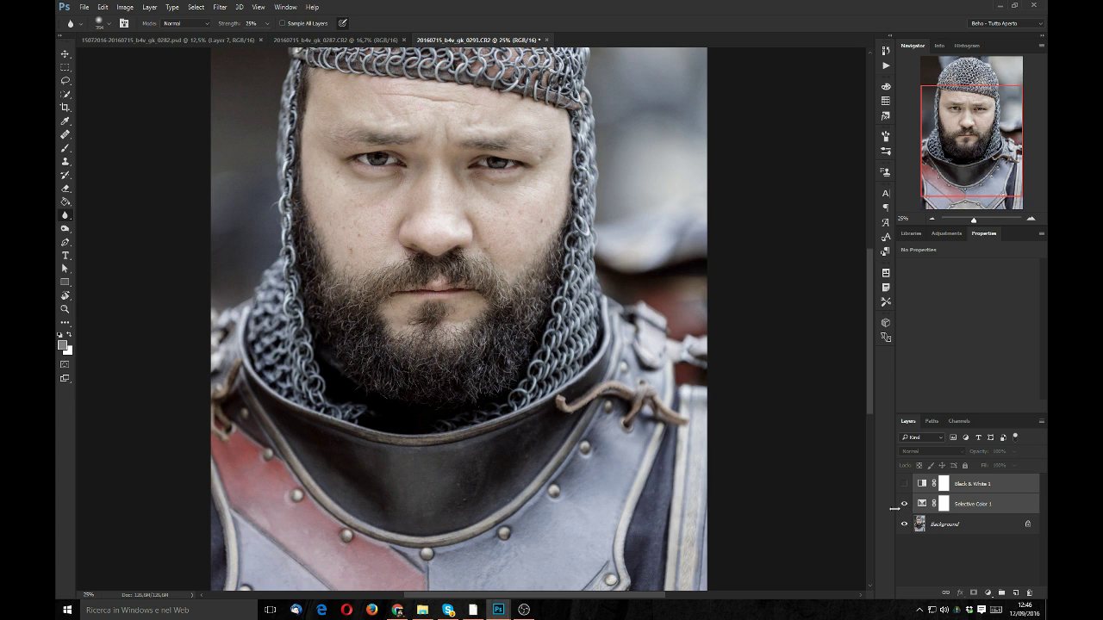
left_click(903, 503)
left_click(904, 505)
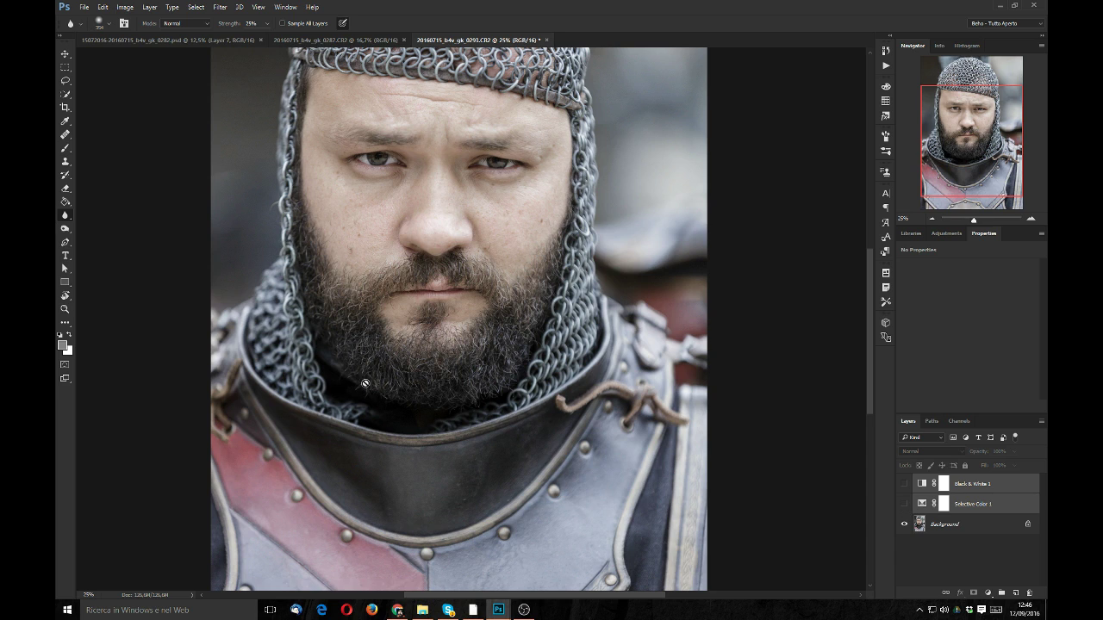
left_click(903, 504)
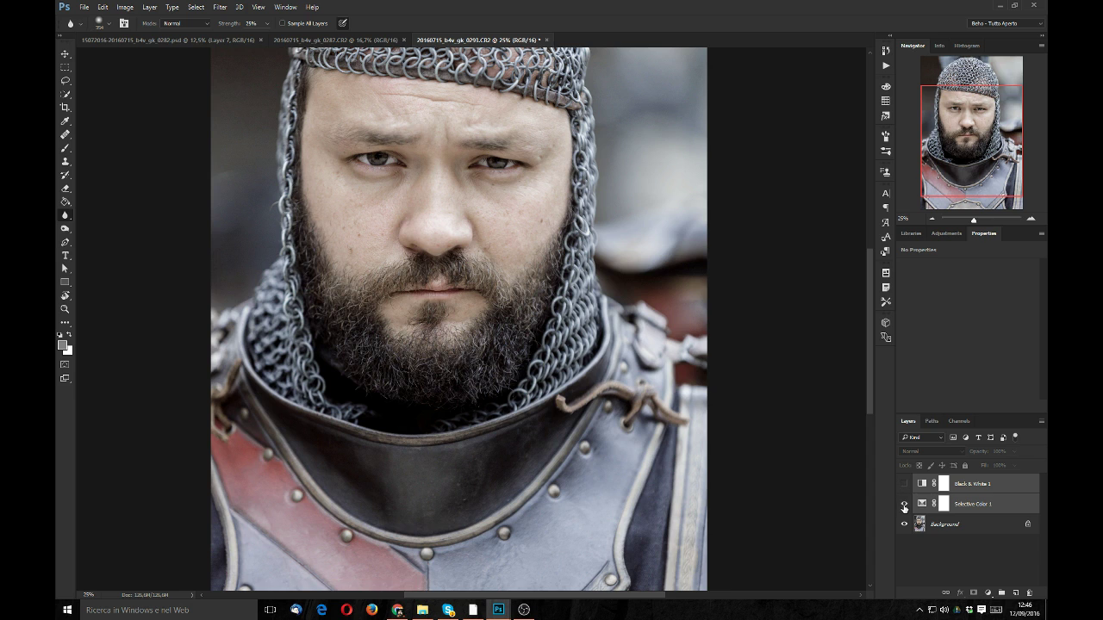
left_click(903, 506)
left_click(903, 504)
left_click(904, 504)
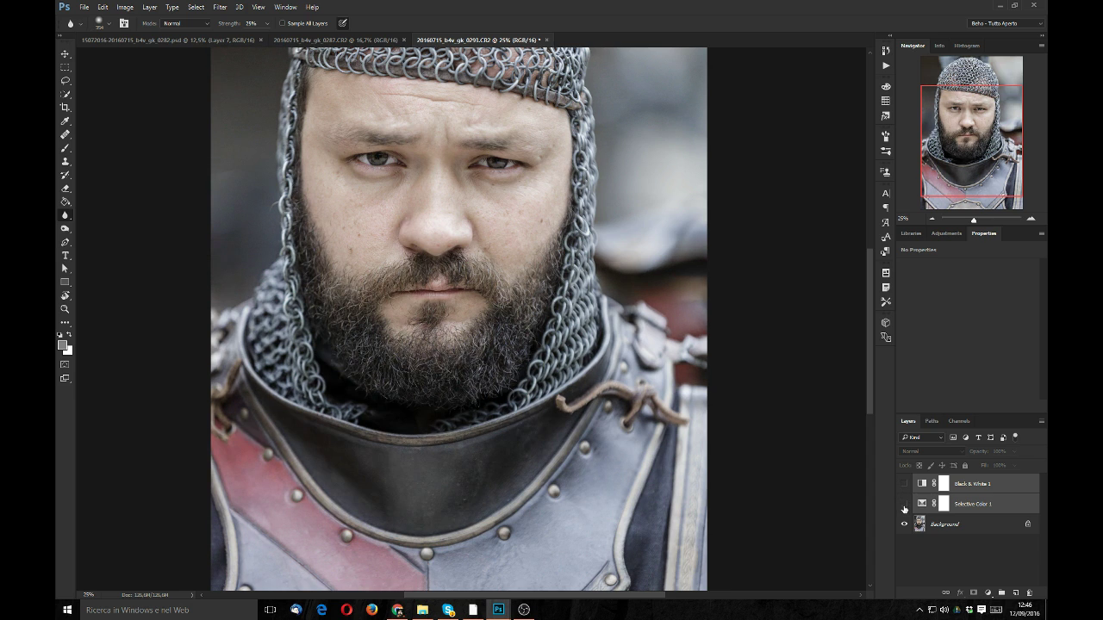
left_click(903, 505)
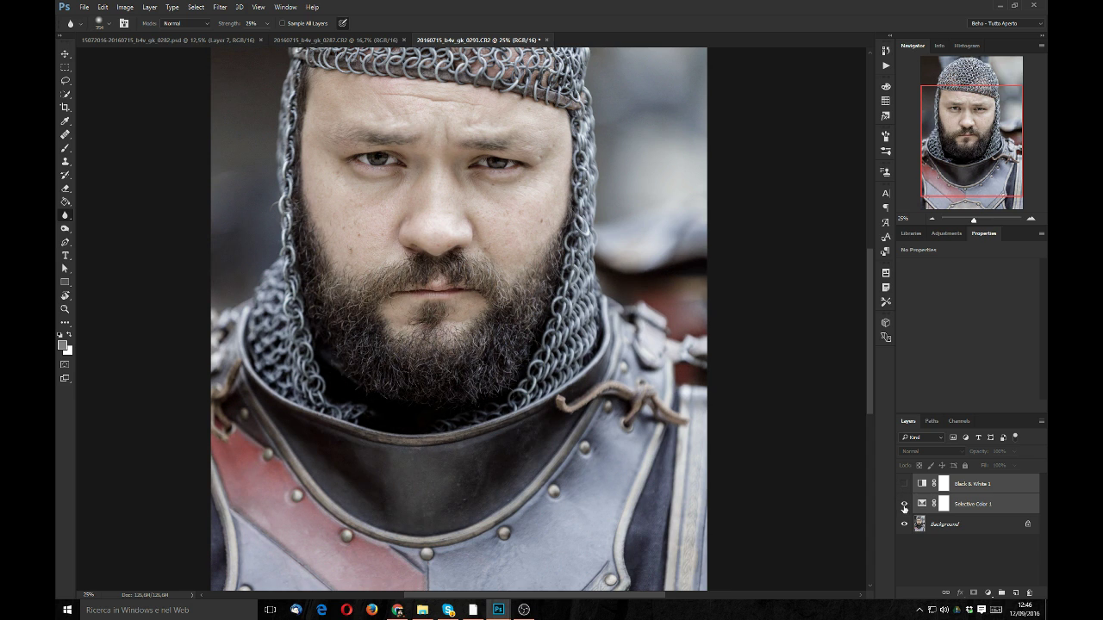
left_click(939, 531)
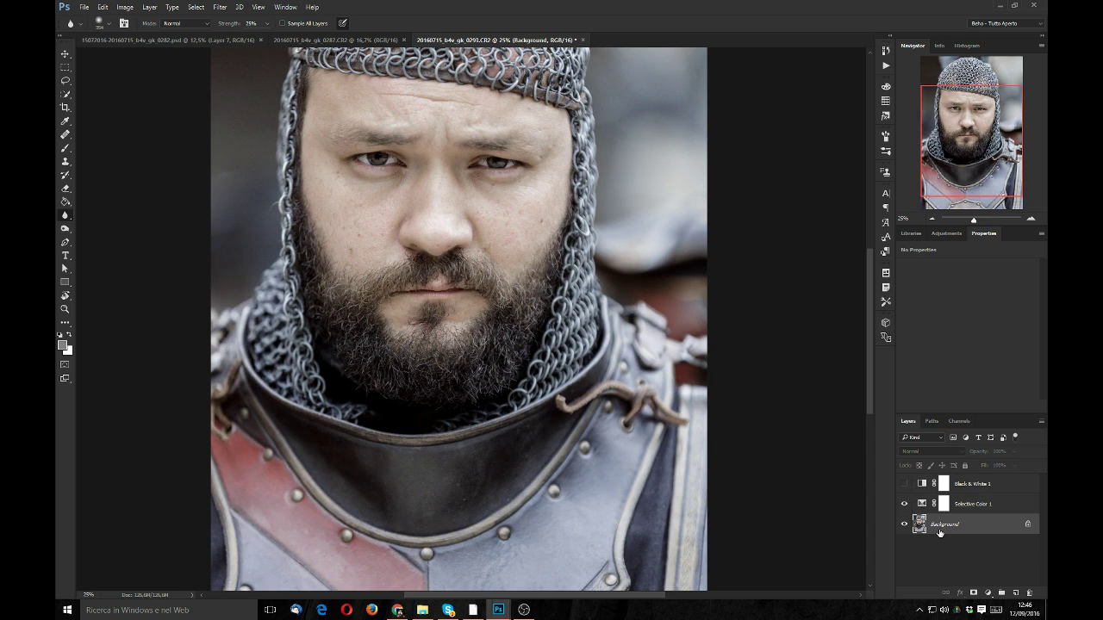
Create Layer 1 above the Background and zoom to 33.33% on the knight's face
left_click(1016, 593)
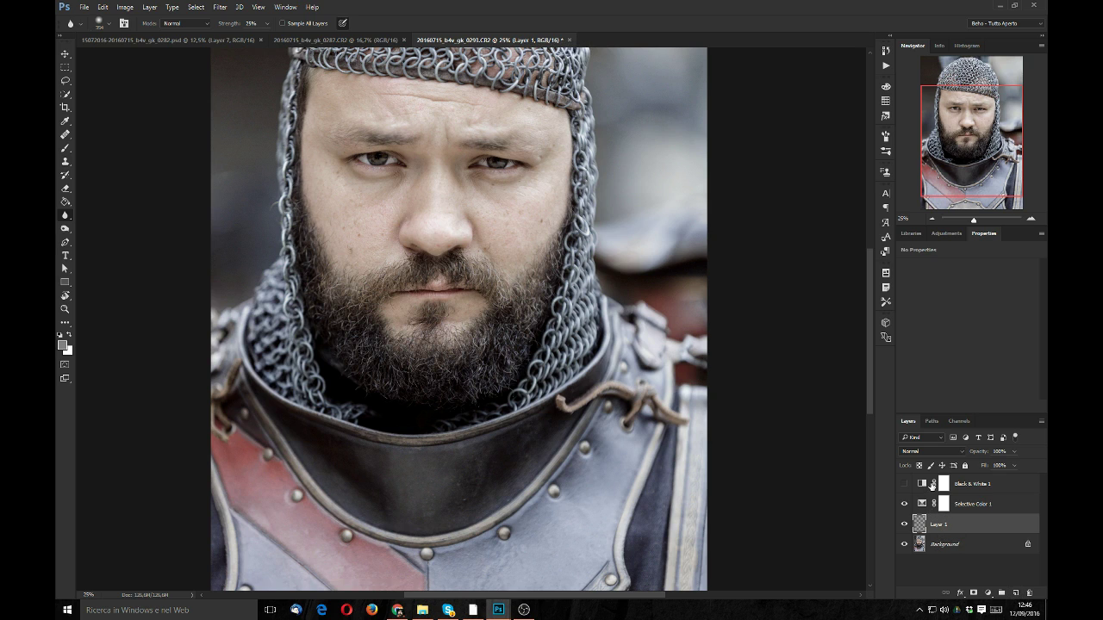
left_click(1032, 221)
left_click_drag(996, 181, 997, 152)
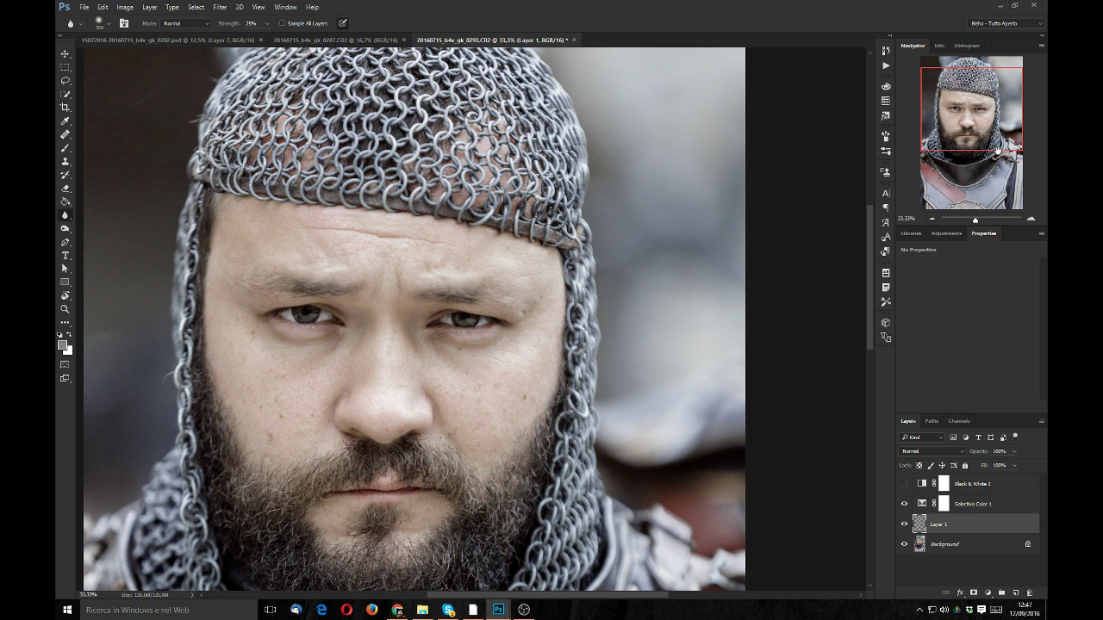
Heal a blemish near the eye with the Healing Brush, sampling clean cheek skin
key("j")
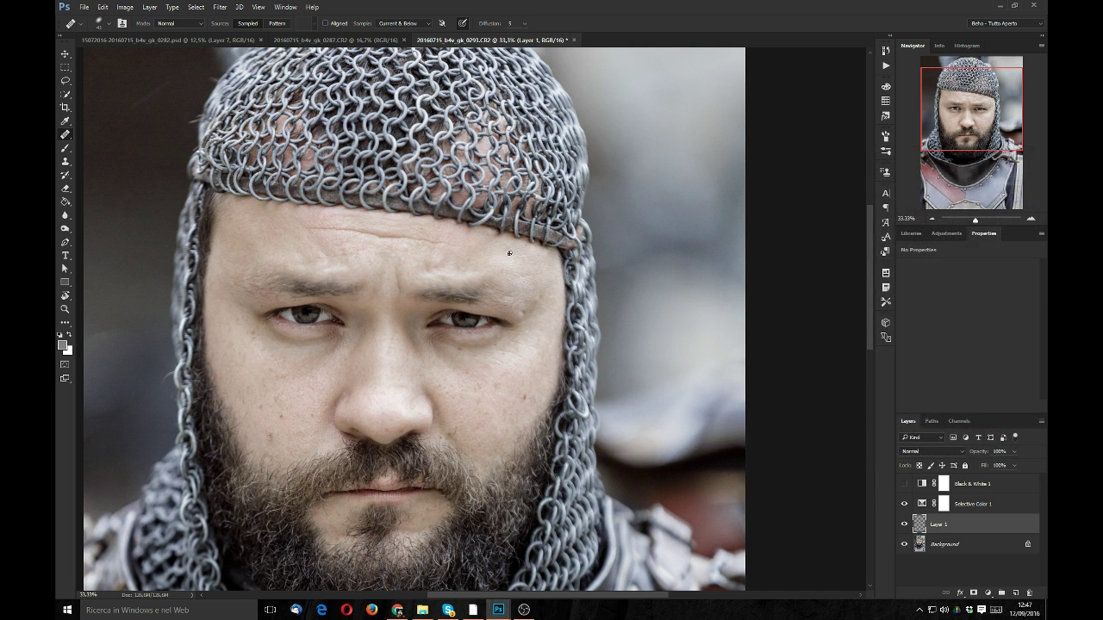
key("alt")
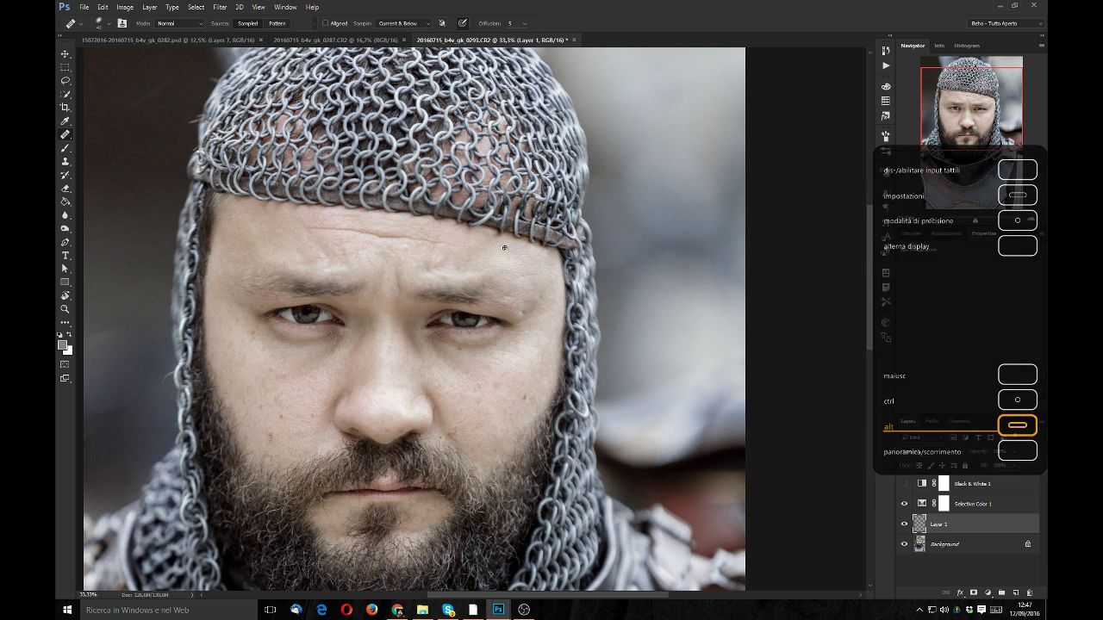
left_click(532, 370, "alt")
left_click(530, 312)
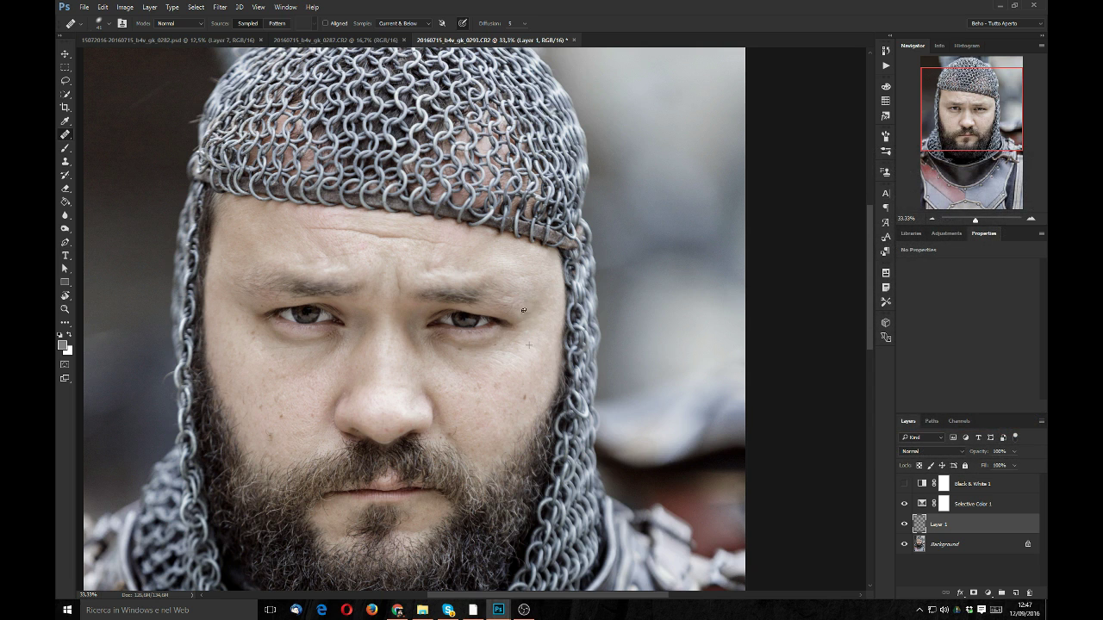
key("alt")
key("alt")
key("alt")
key("alt")
key("alt")
key("alt")
key("alt")
key("alt")
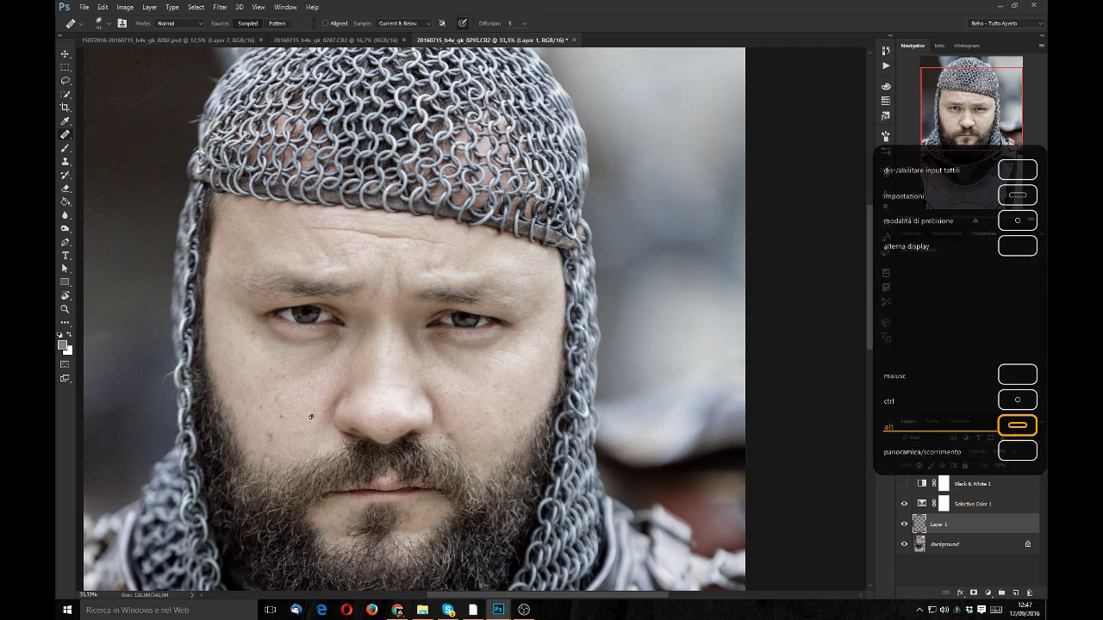
key("alt")
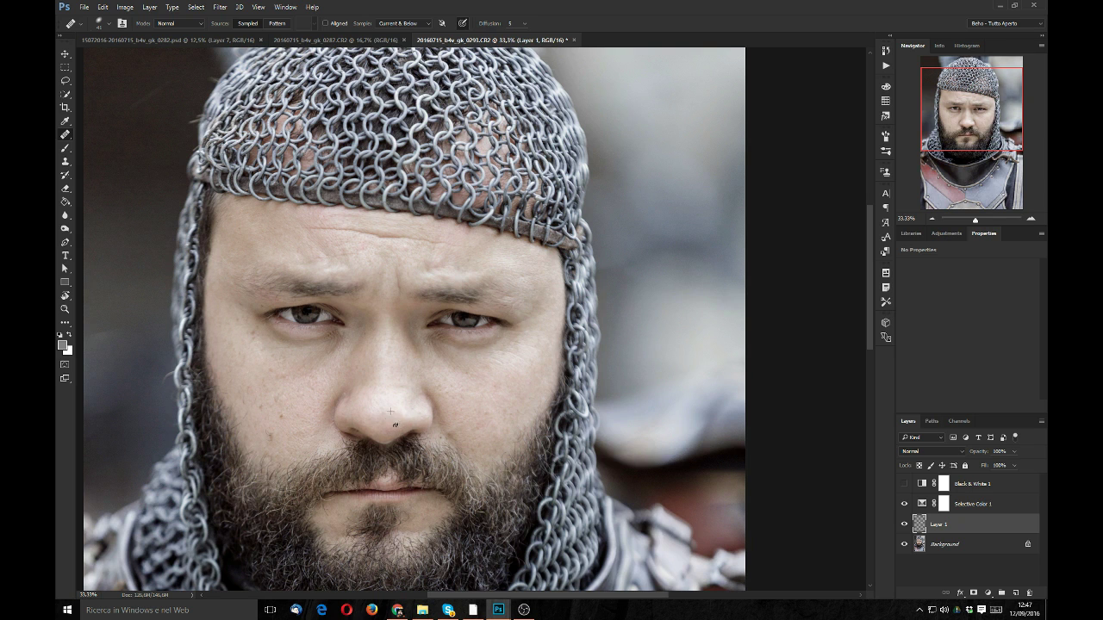
key("alt")
key("alt")
key("alt")
Heal remaining spots on the cheek and forehead
left_click(253, 380)
left_click_drag(265, 351, 253, 337)
key("alt")
key("alt")
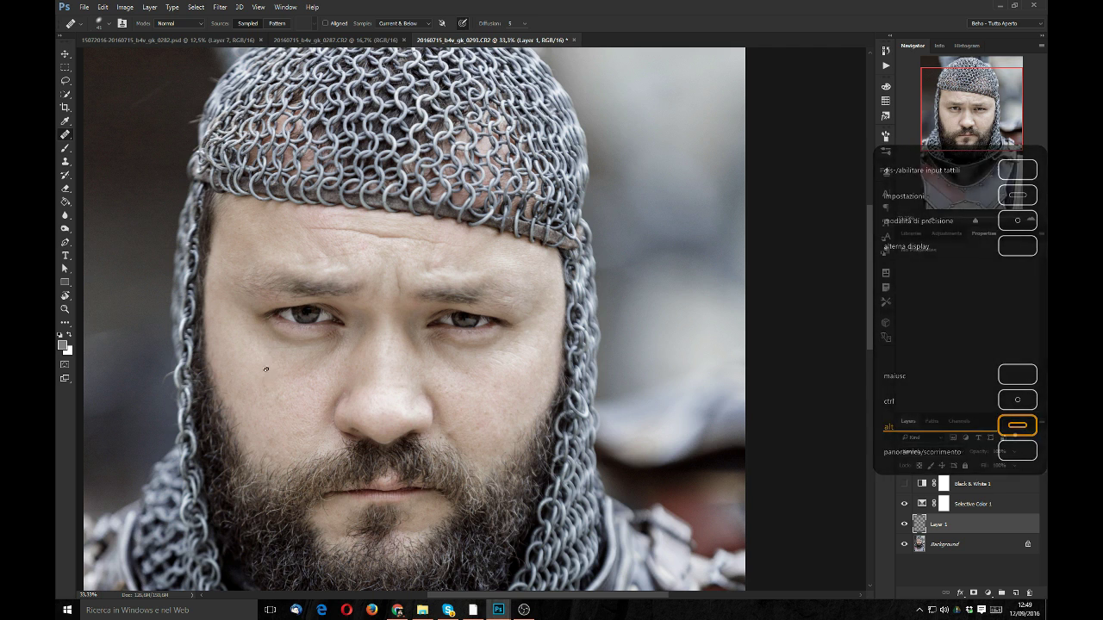
left_click(261, 361, "alt")
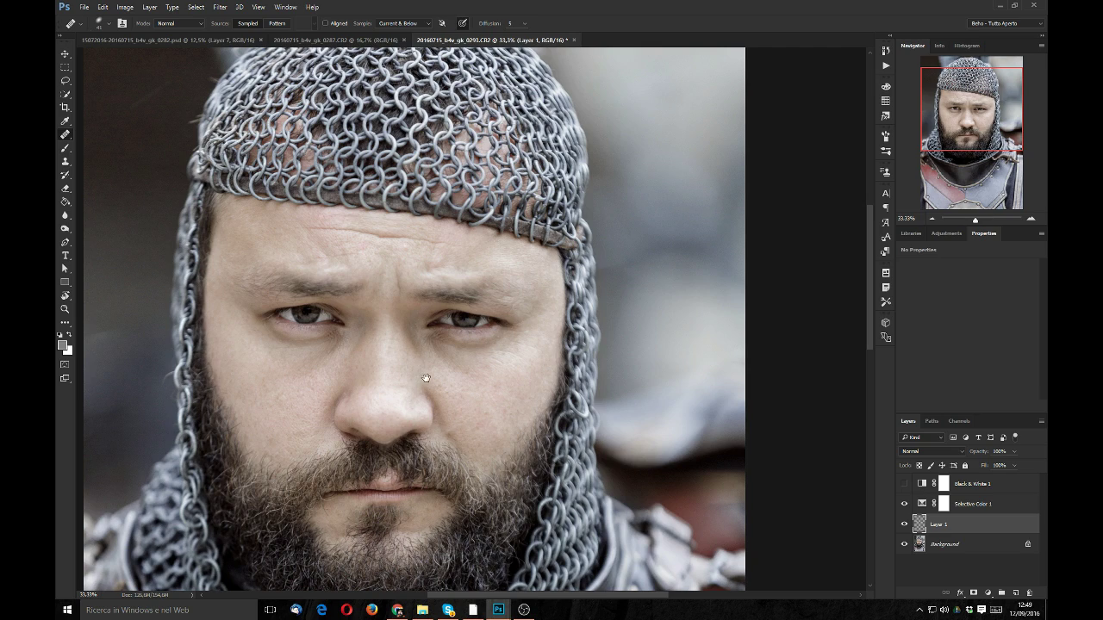
Pan over the beard and armour, back to the face, then zoom out to 16.7%
mouse_move(426, 376)
left_mouse_down()
mouse_move(437, 241)
mouse_move(405, 246)
mouse_move(423, 334)
mouse_move(394, 290)
mouse_move(405, 446)
left_mouse_up()
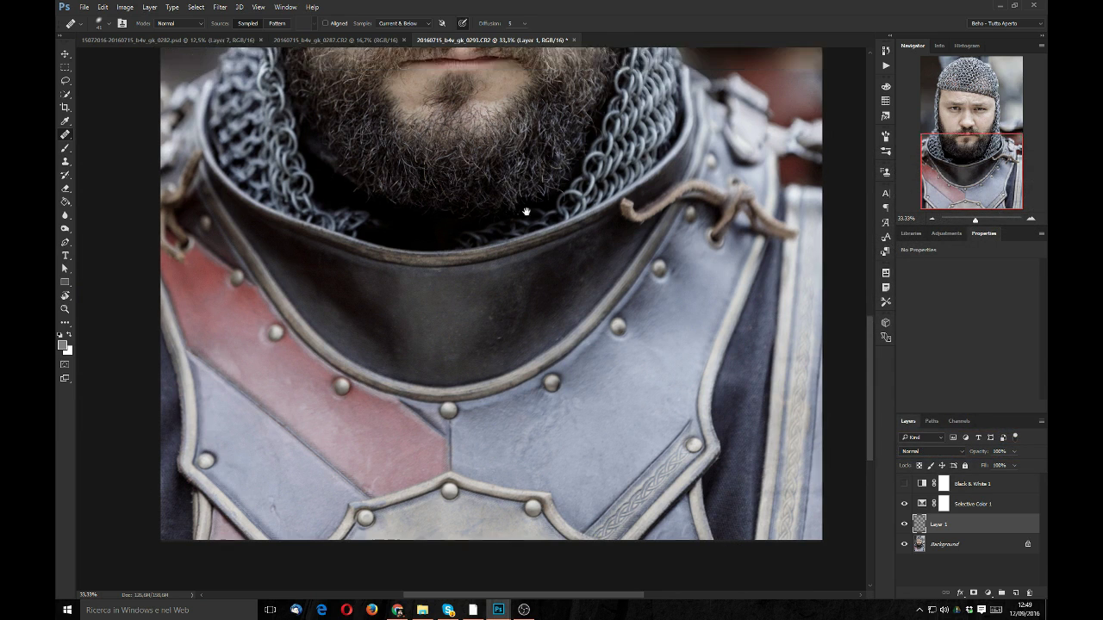
left_click_drag(531, 209, 600, 233)
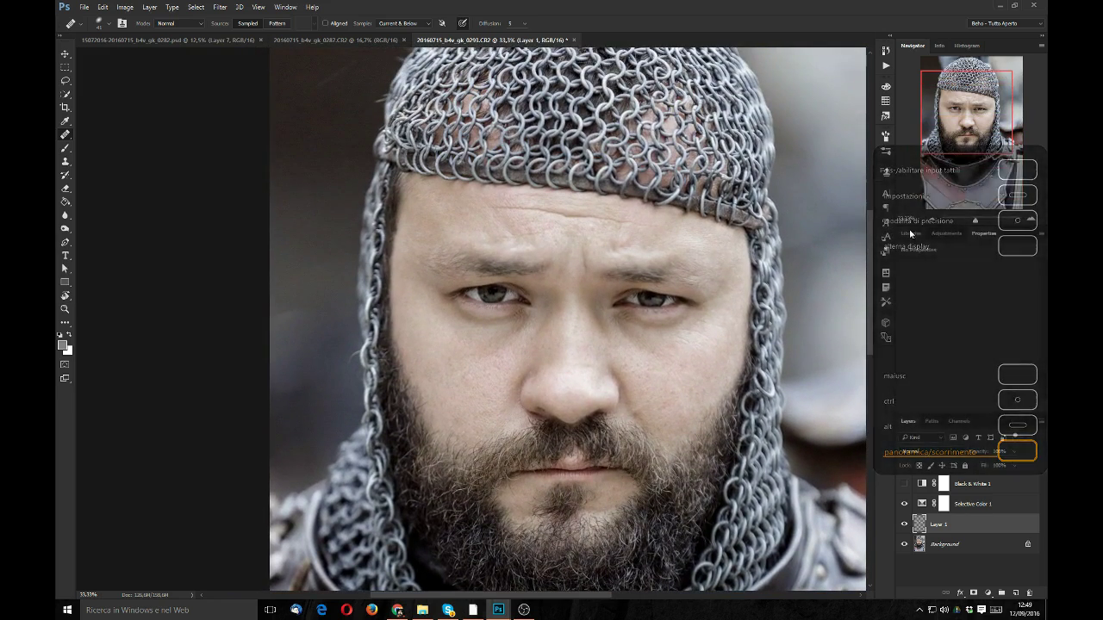
key("ctrl+minus")
key("ctrl+minus")
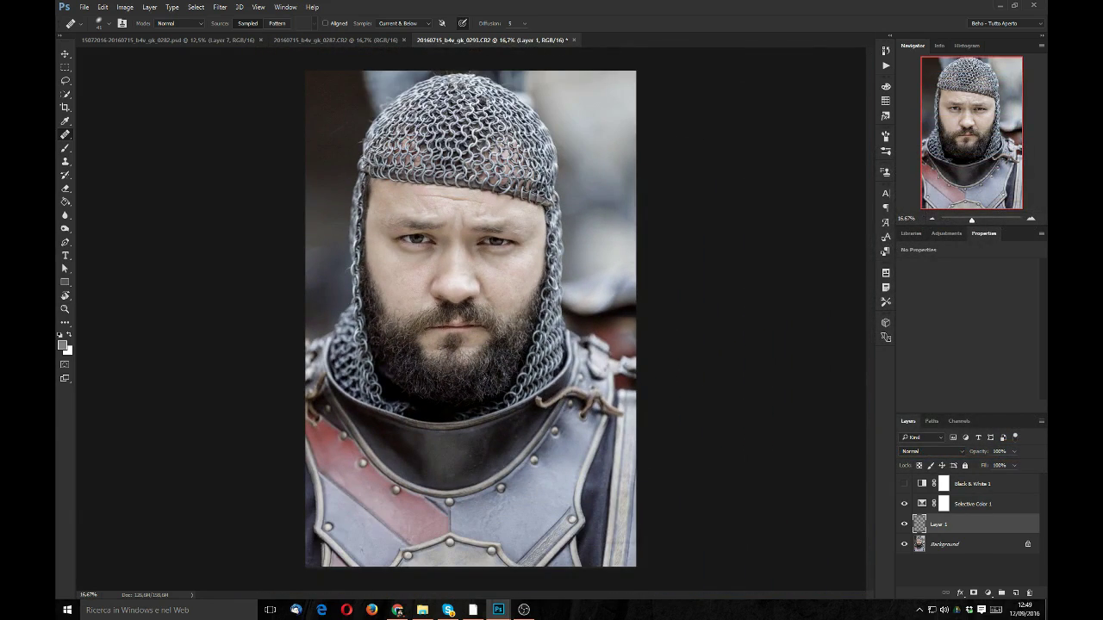
Zoom in and heal a cheek blemish using nearby clean skin as the source
left_click(1031, 219)
left_click(1031, 219)
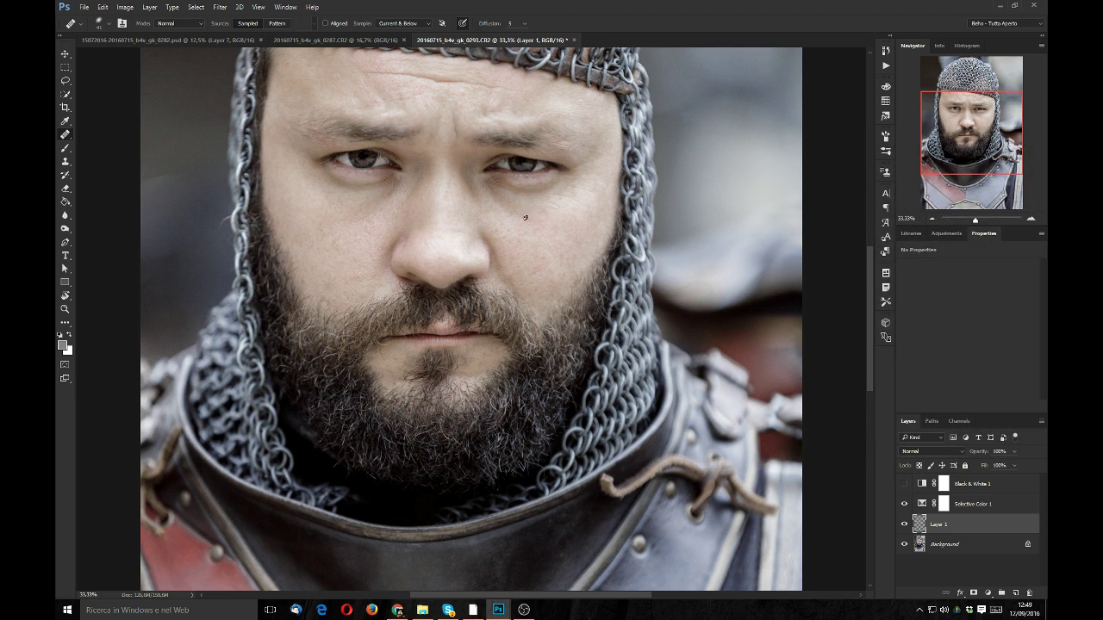
left_click(540, 254)
key("alt")
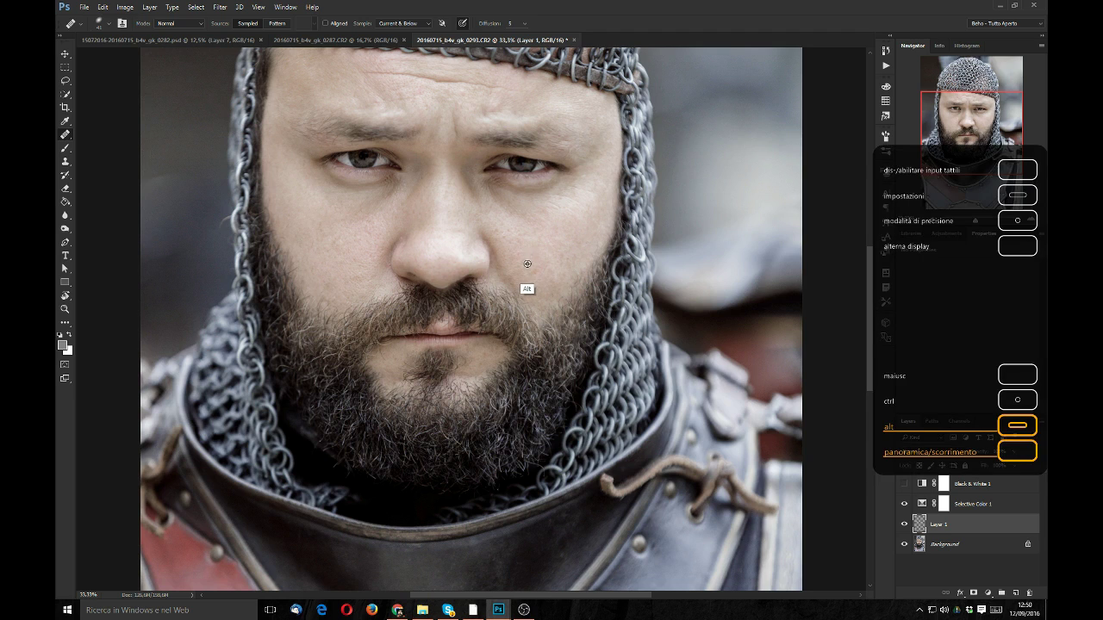
left_click(525, 261, "alt")
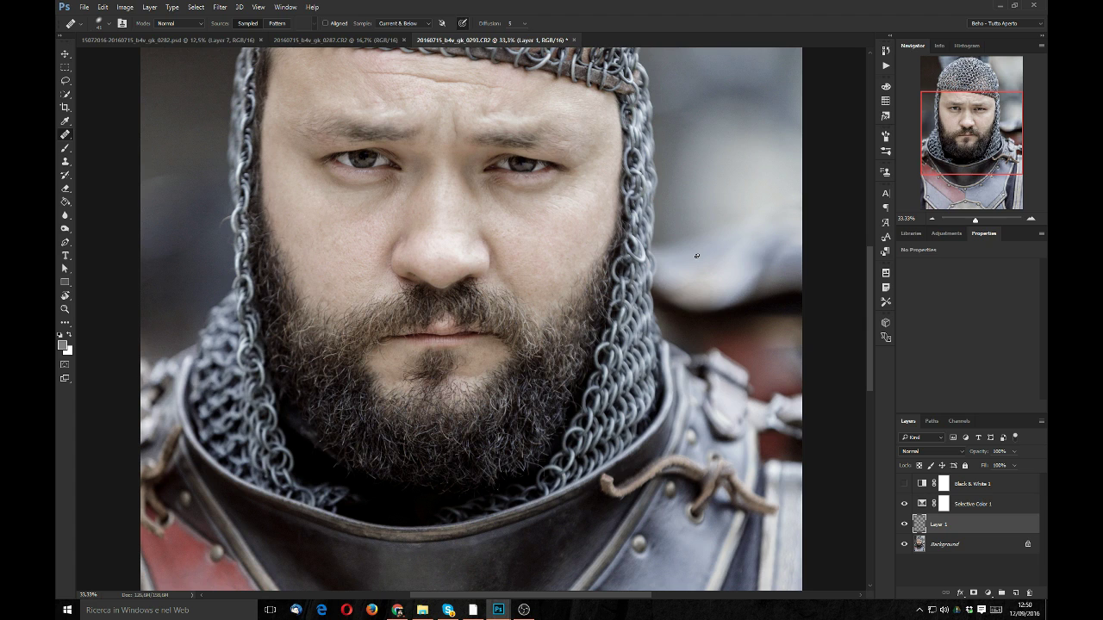
Toggle Layer 1 to compare the retouch with the original, then switch on Black & White 1
left_click(905, 527)
left_click(905, 527)
left_click(905, 528)
left_click(904, 527)
key("alt")
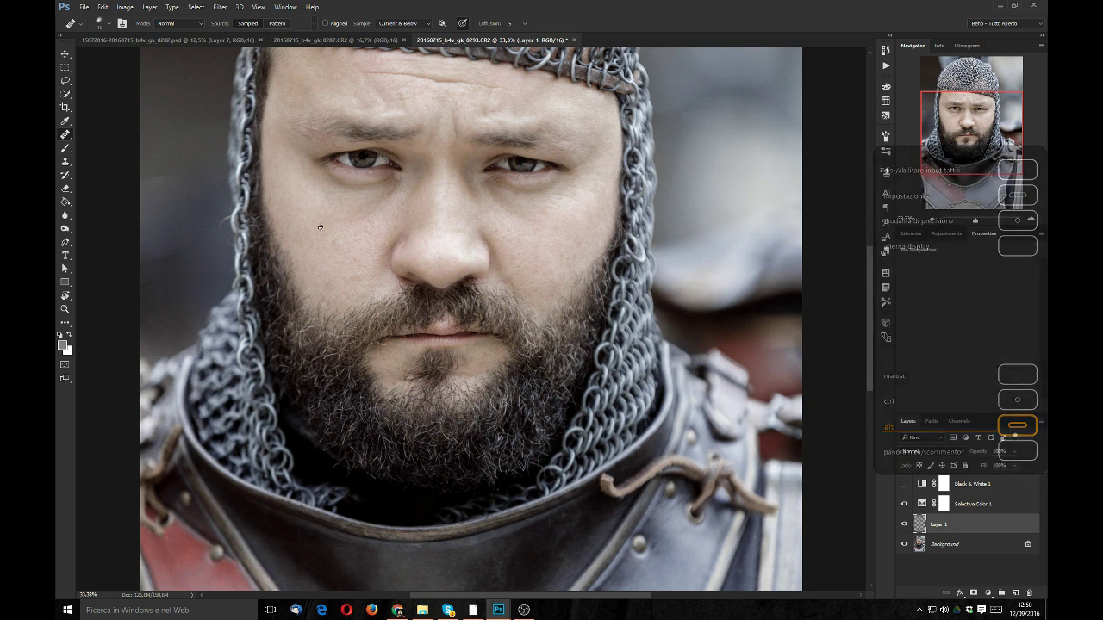
key("alt")
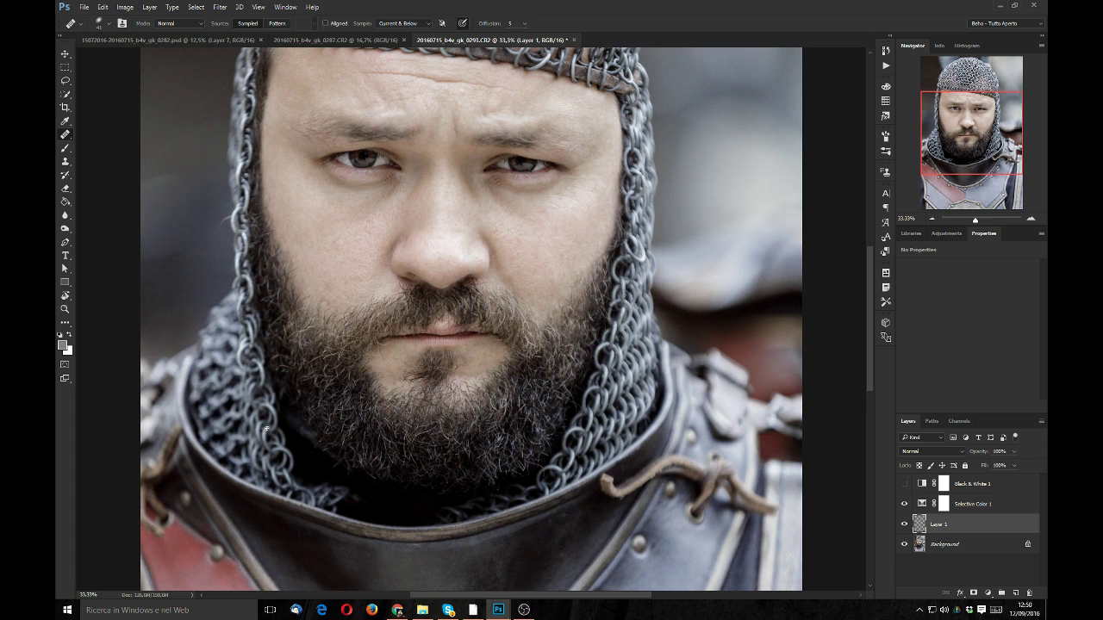
left_click(904, 485)
Stamp all visible layers into a new Layer 2 and hide Black & White 1
left_click(932, 220)
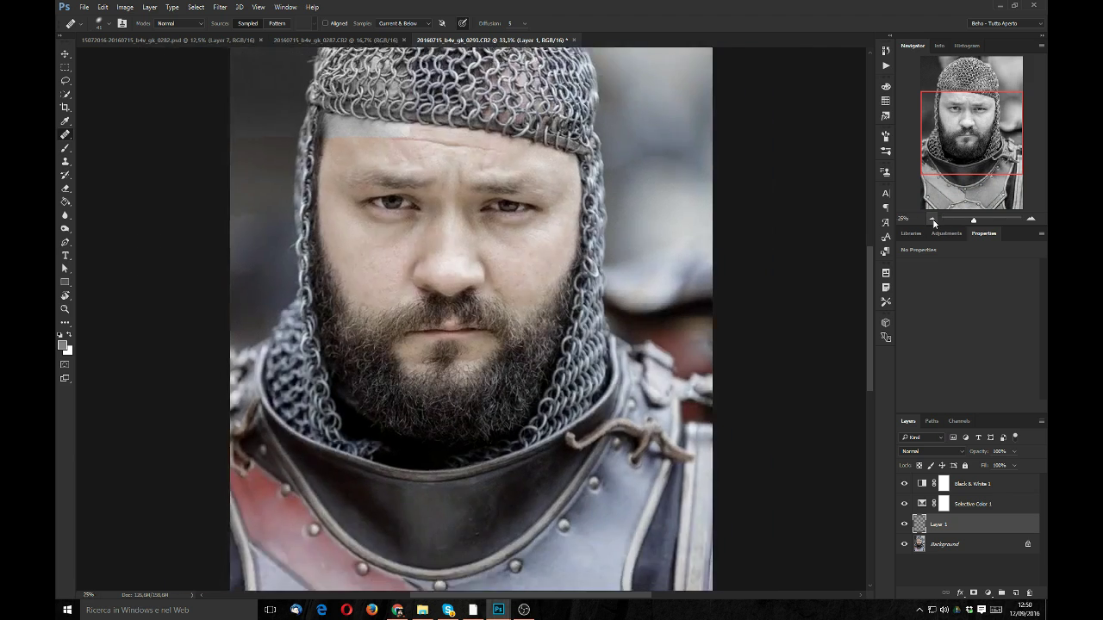
left_click(932, 220)
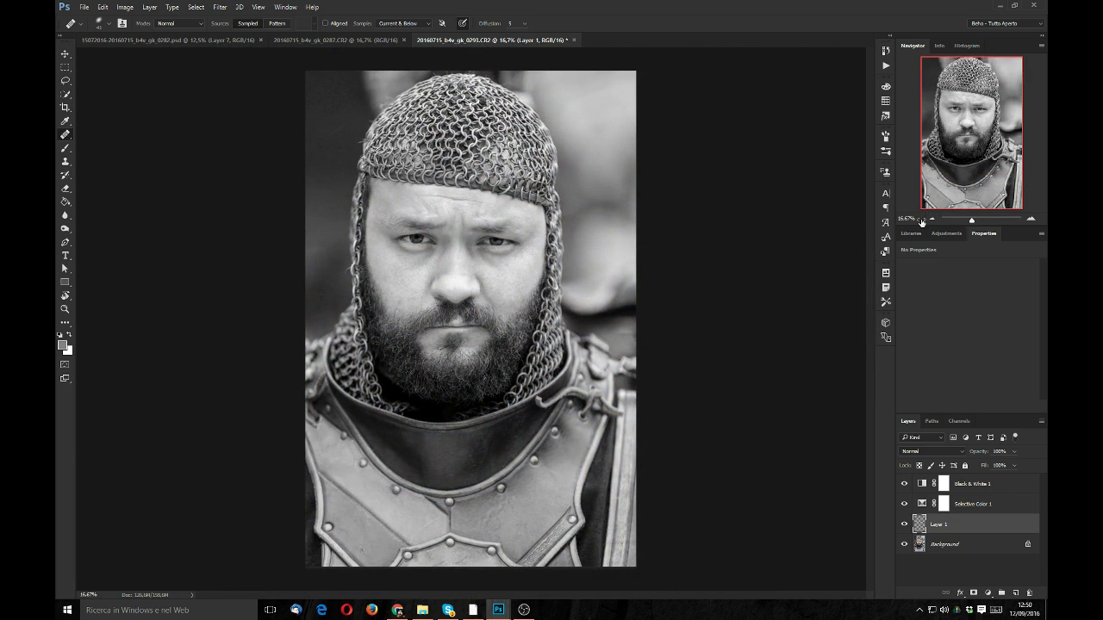
left_click(995, 492)
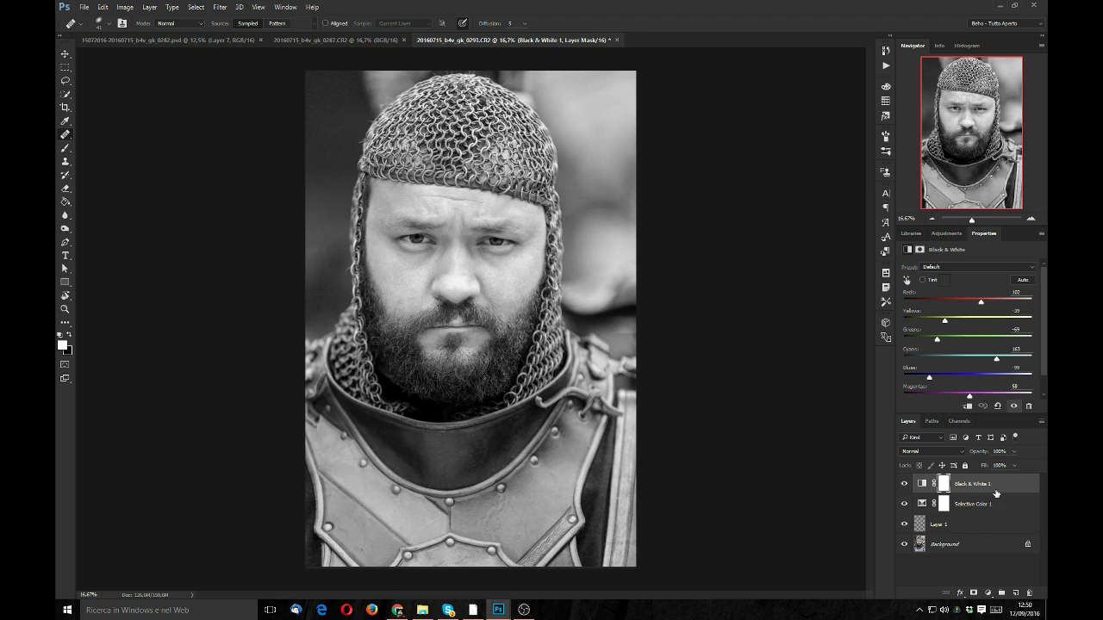
key("ctrl+shift+alt+e")
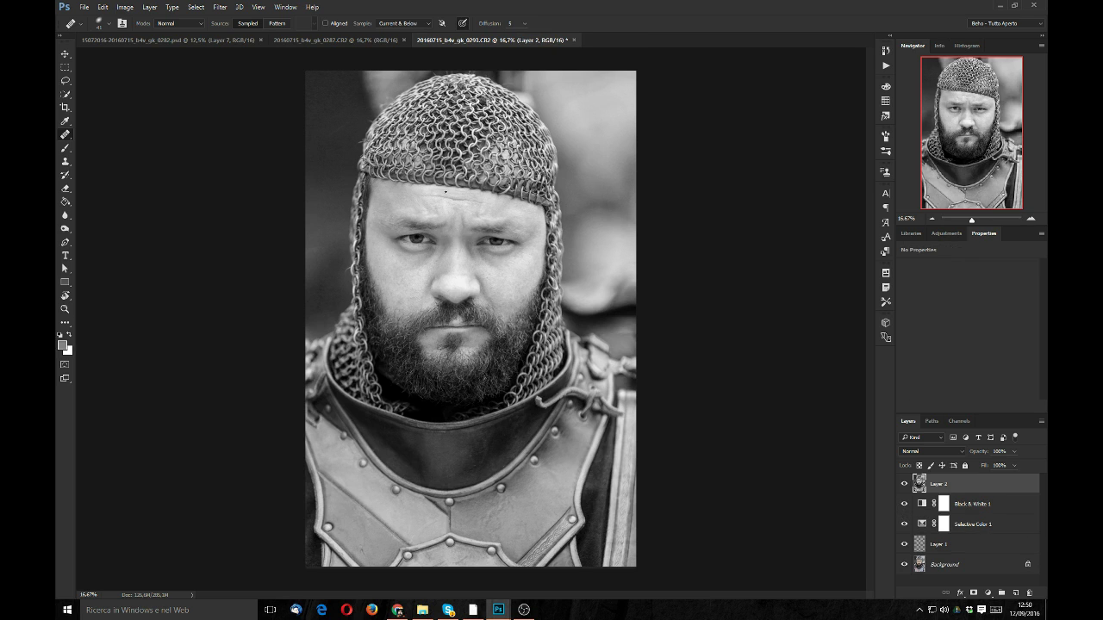
left_click(904, 504)
left_click(904, 506)
left_click(903, 506)
left_click(903, 507)
Set Layer 2's blend mode to Overlay and toggle it to compare
left_click(913, 454)
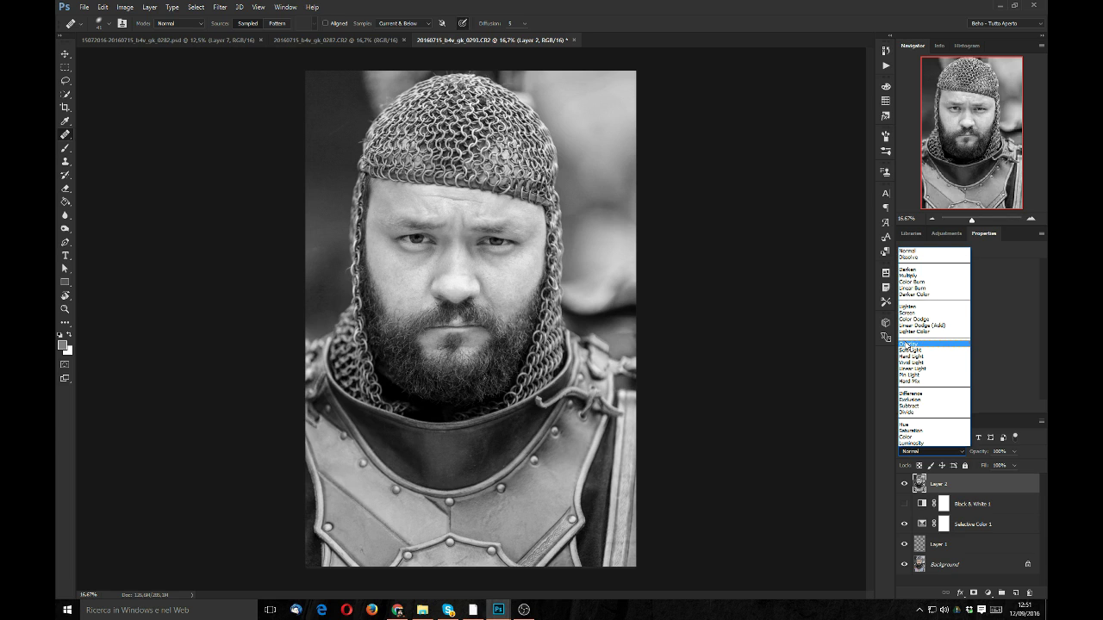
left_click(905, 345)
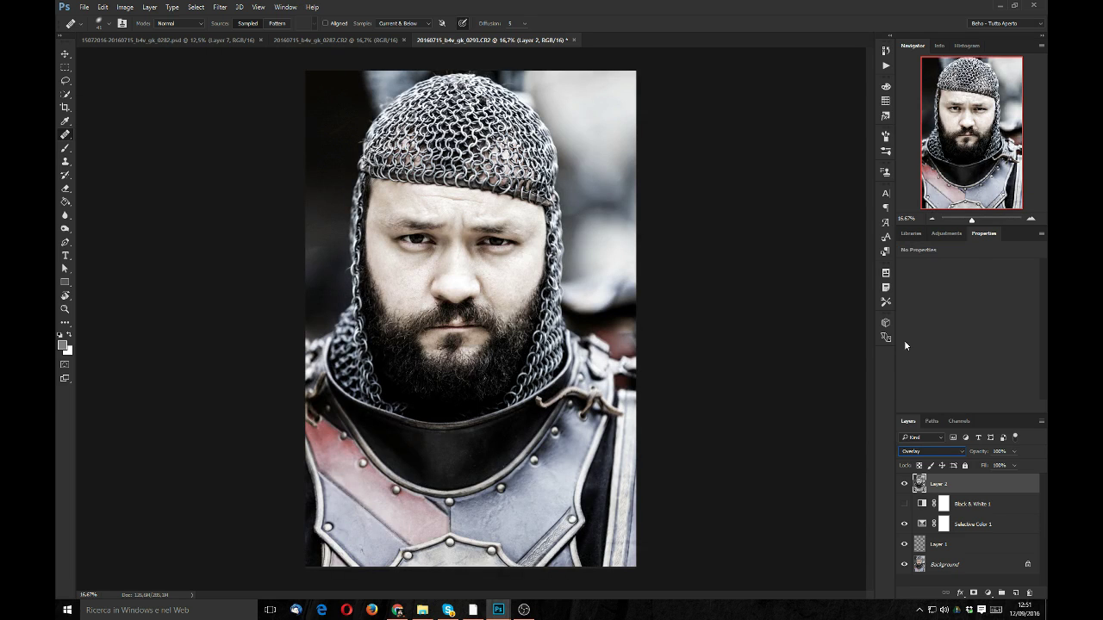
left_click(905, 484)
left_click(905, 486)
Lower Layer 2's opacity to 35% and toggle its visibility to compare the effect
left_click(997, 452)
type("3535")
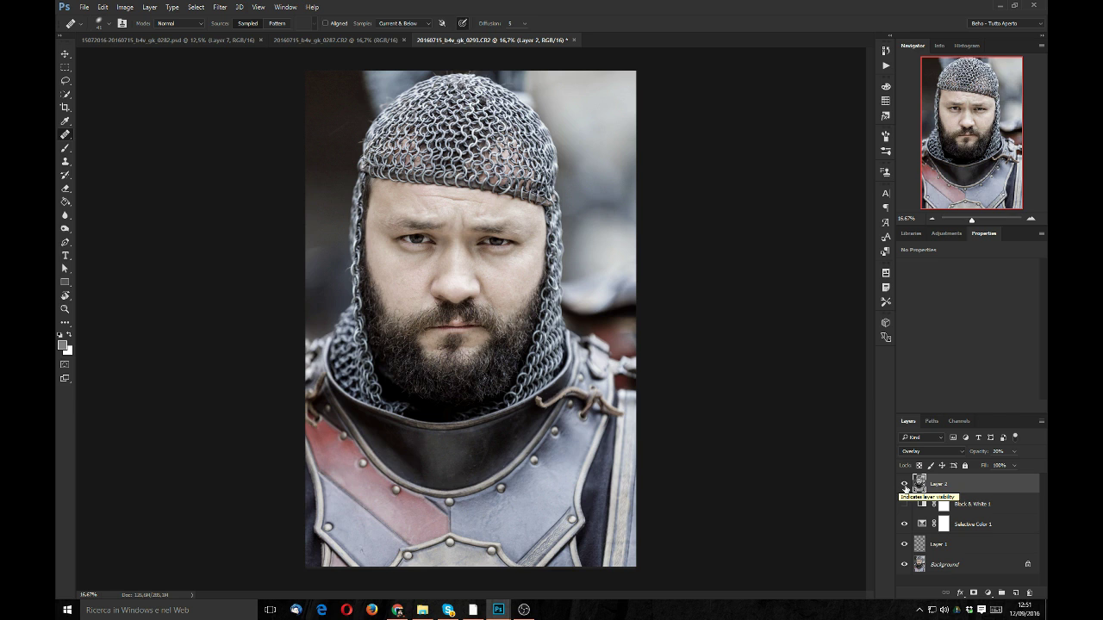
left_click(904, 484)
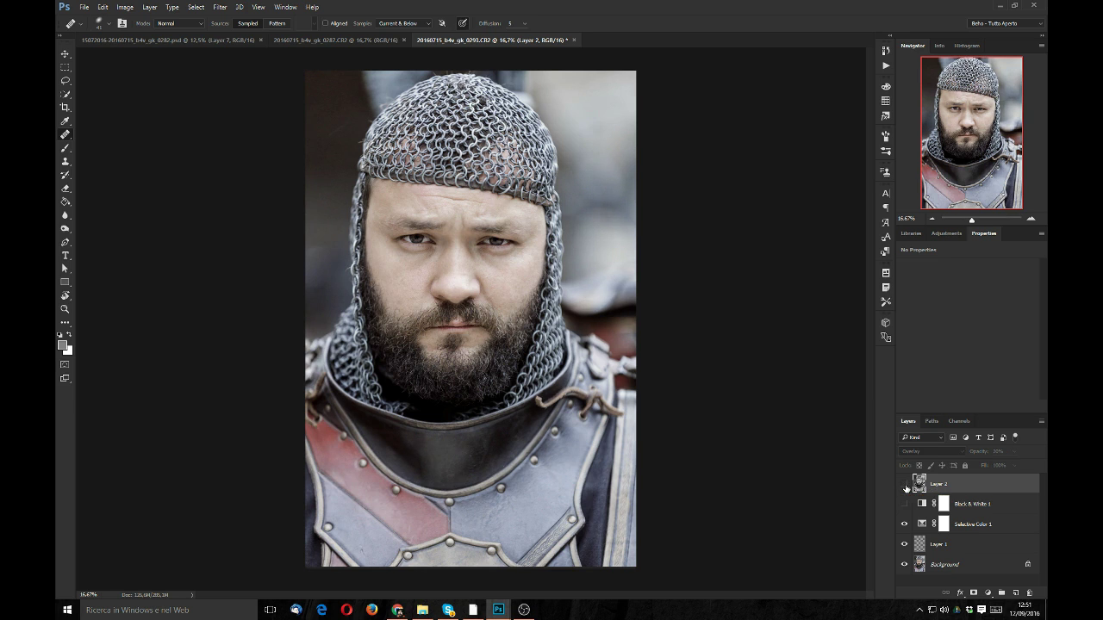
left_click(904, 503)
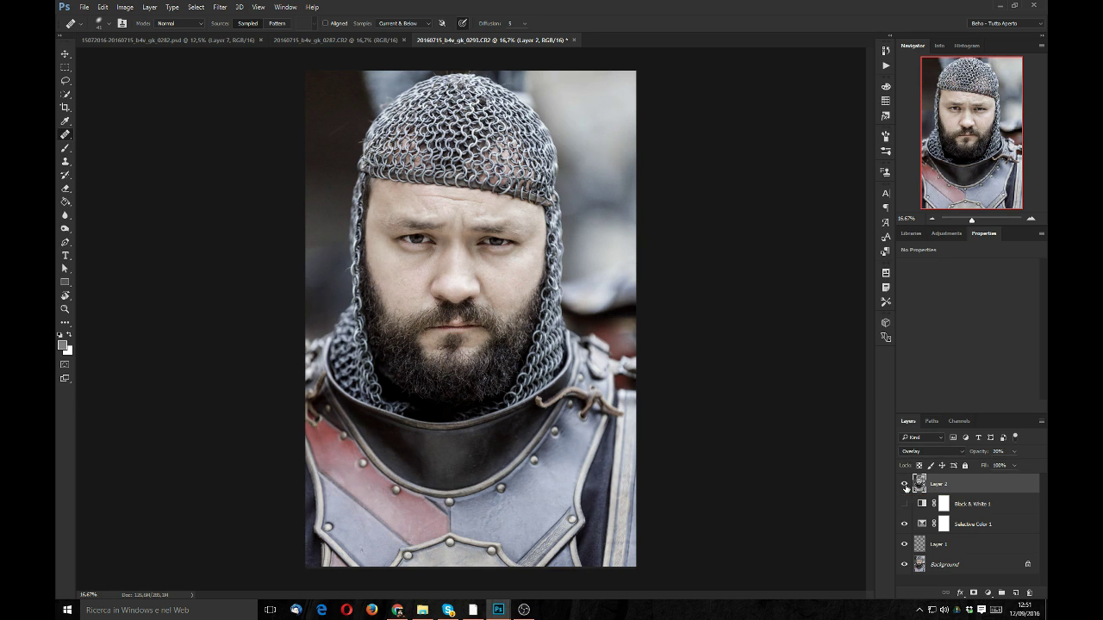
left_click(905, 485)
left_click(904, 485)
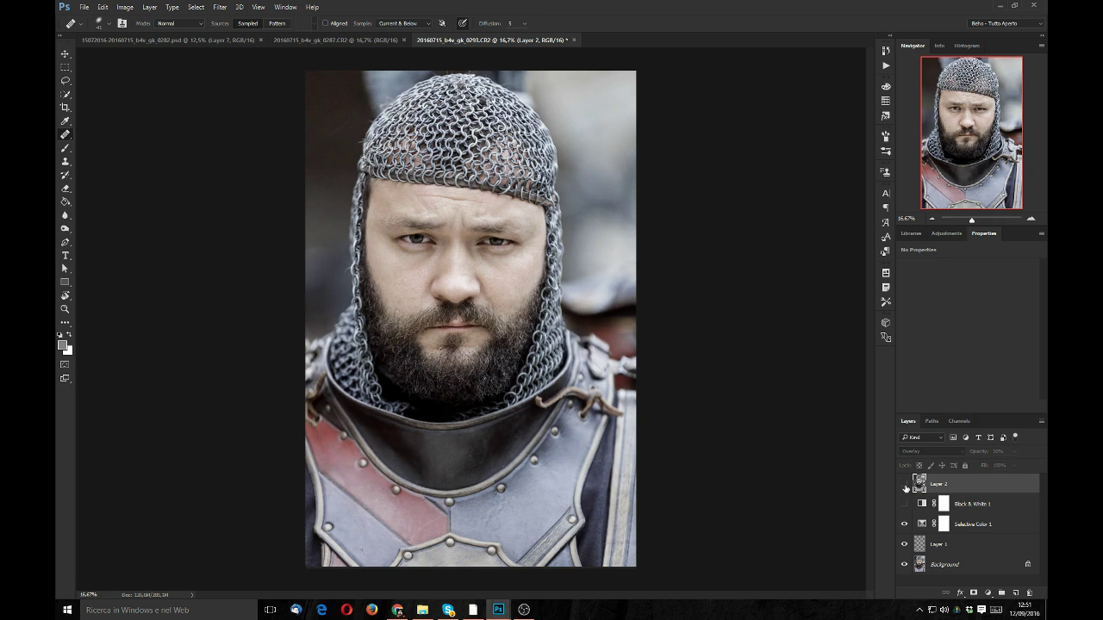
left_click(904, 485)
left_click(905, 485)
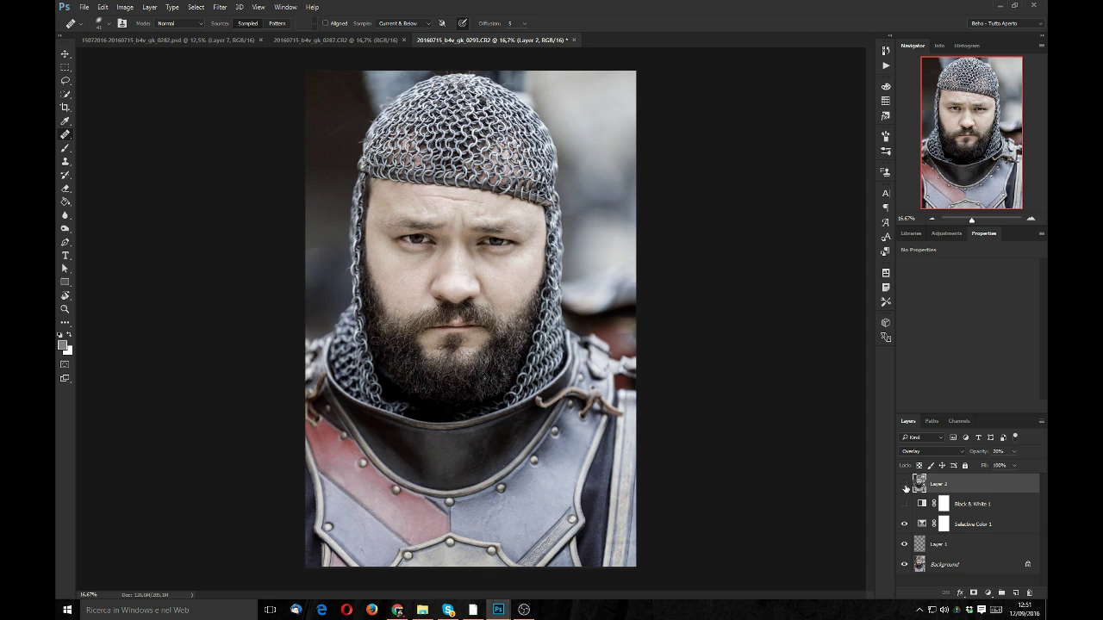
left_click(905, 485)
left_click(905, 485)
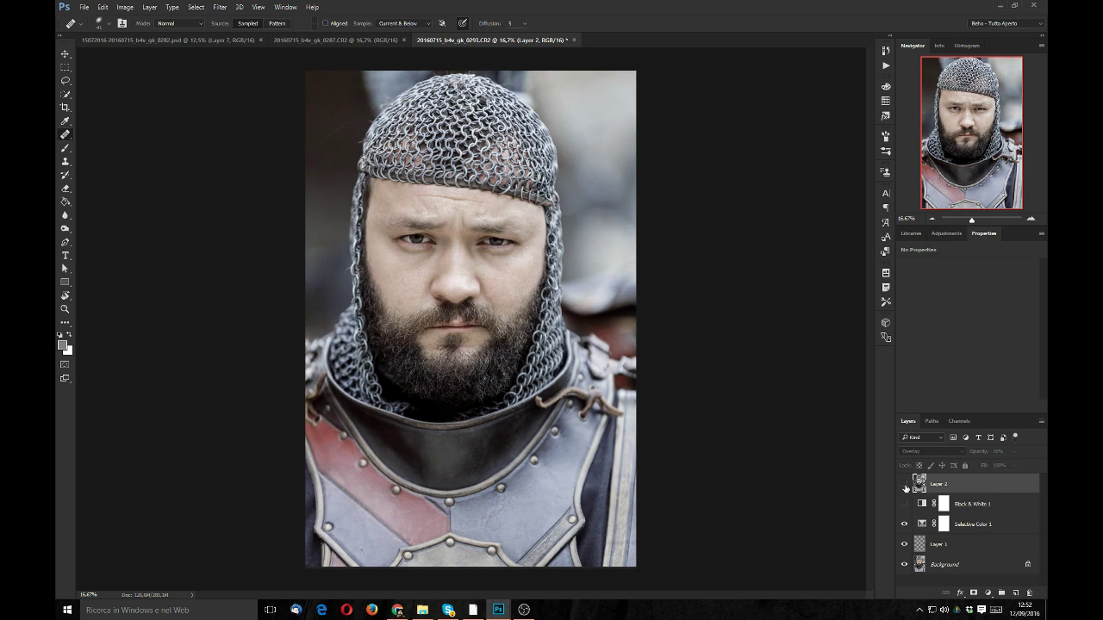
left_click(905, 485)
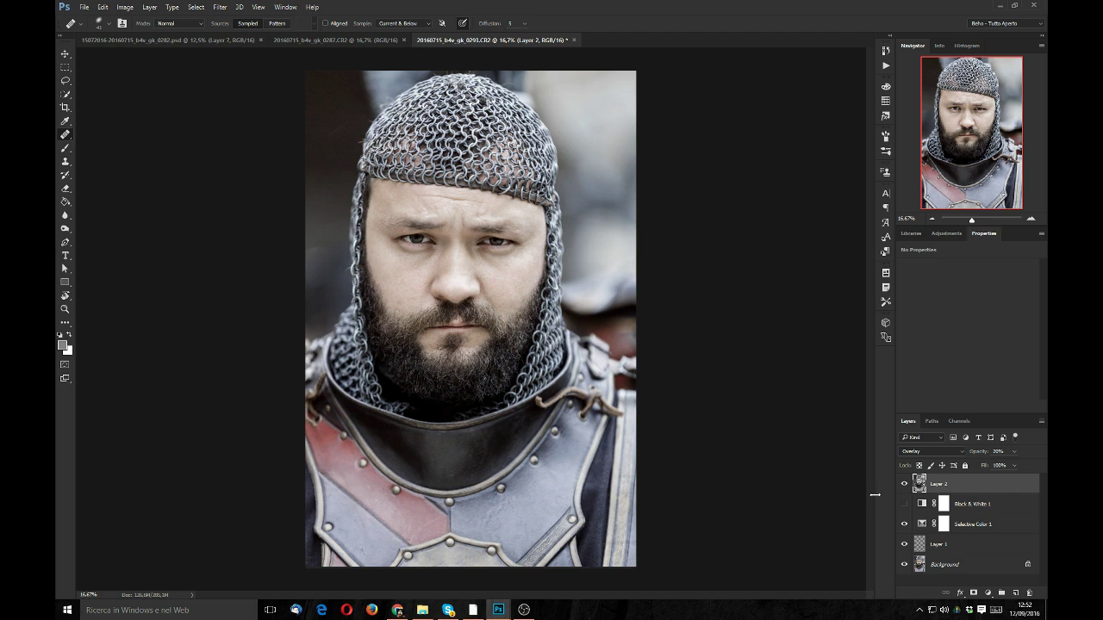
Add an upward-bent brightening Curves layer, invert its mask to black, and zoom in on the face
left_click(990, 594)
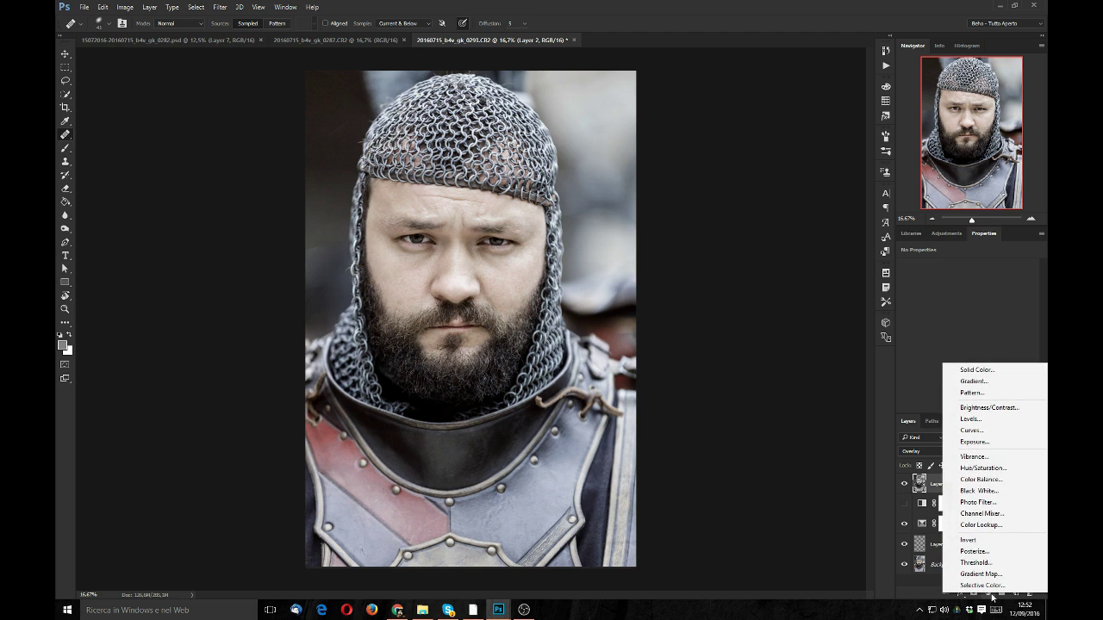
left_click(972, 431)
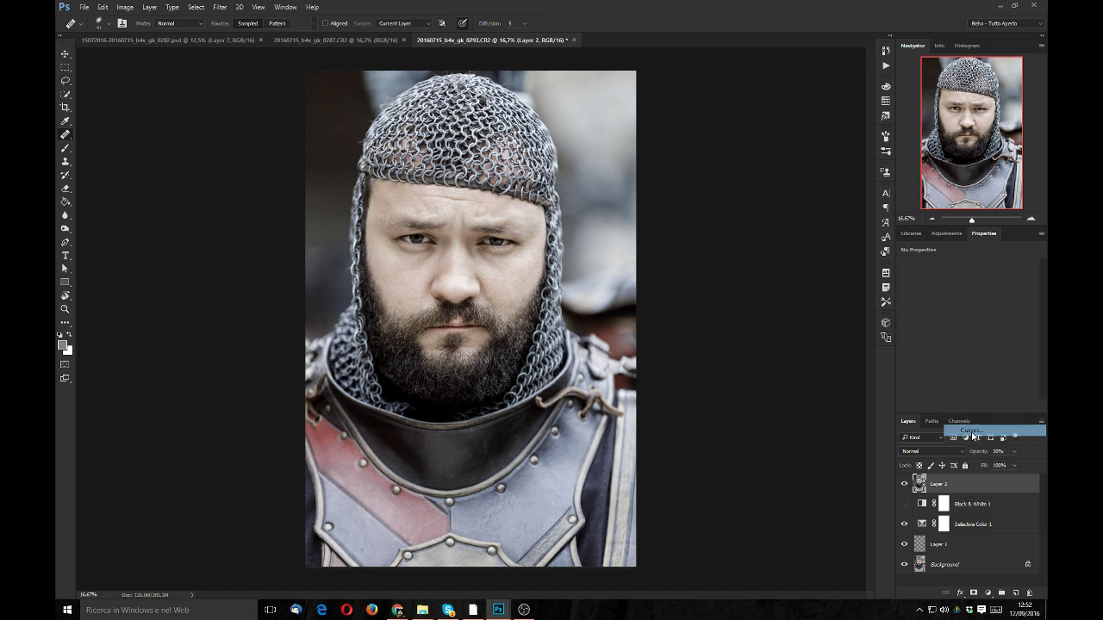
left_click_drag(974, 339, 972, 324)
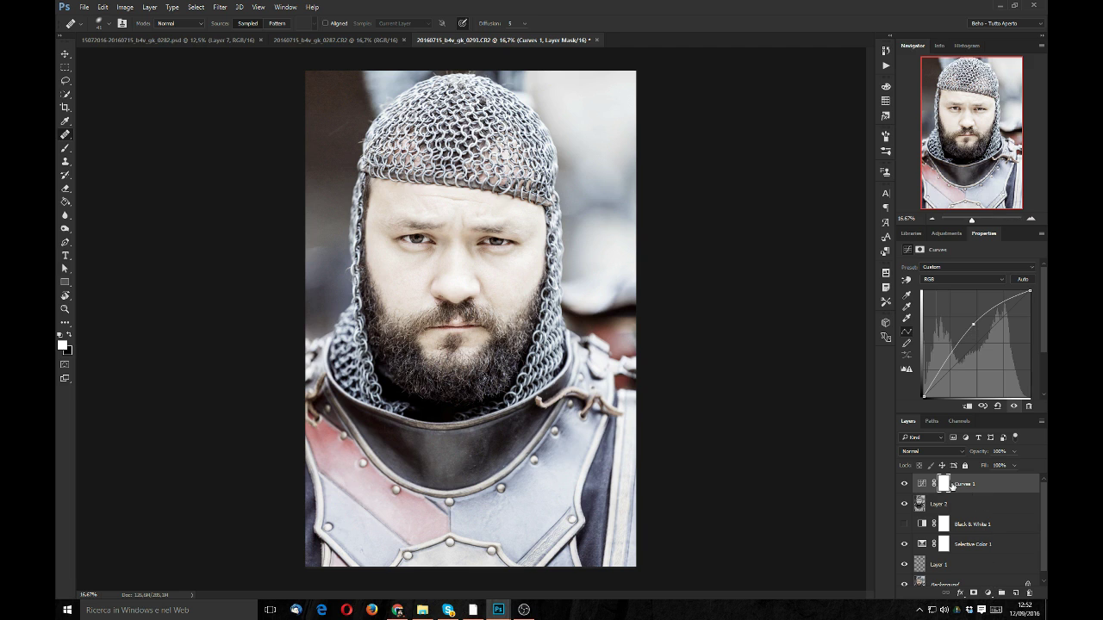
key("ctrl+i")
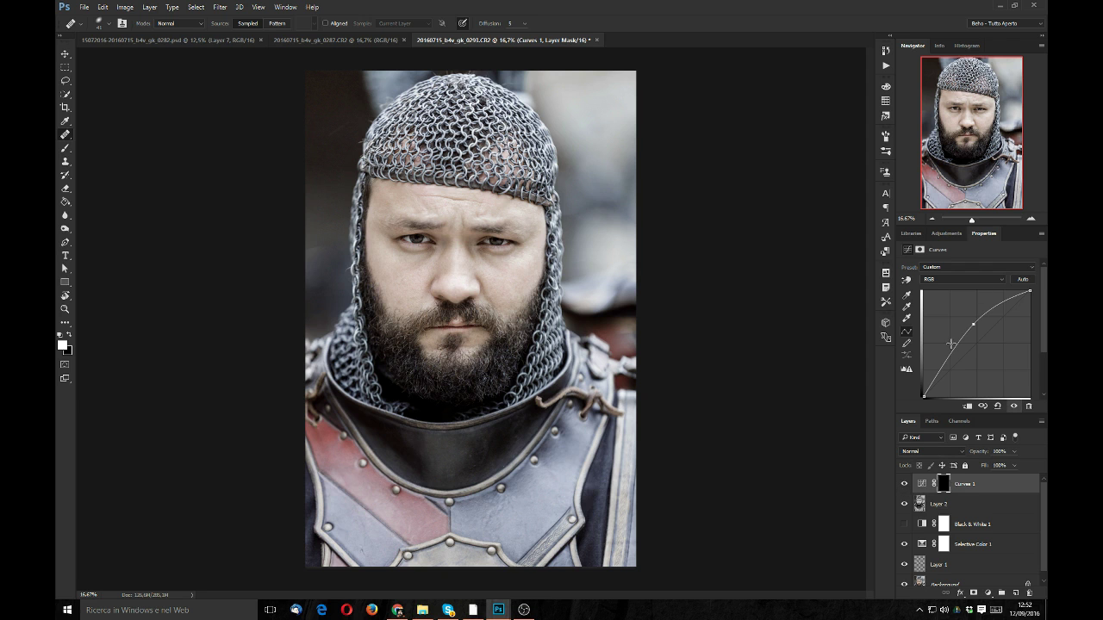
left_click(1031, 220)
left_click(1031, 220)
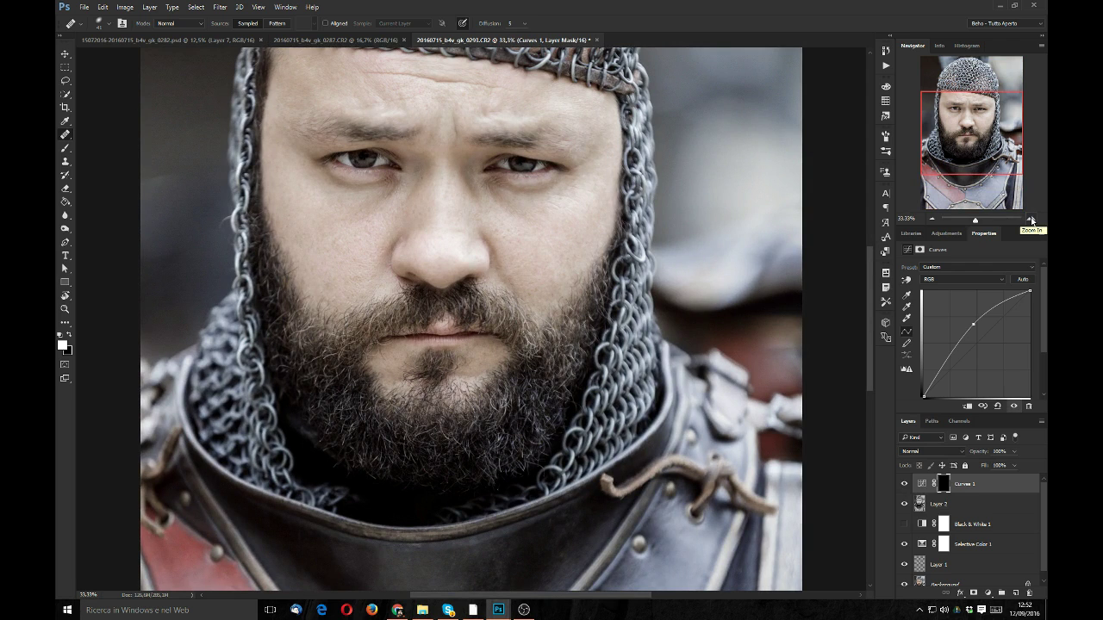
Switch to the Brush tool and set its opacity to 100%
left_click(66, 148)
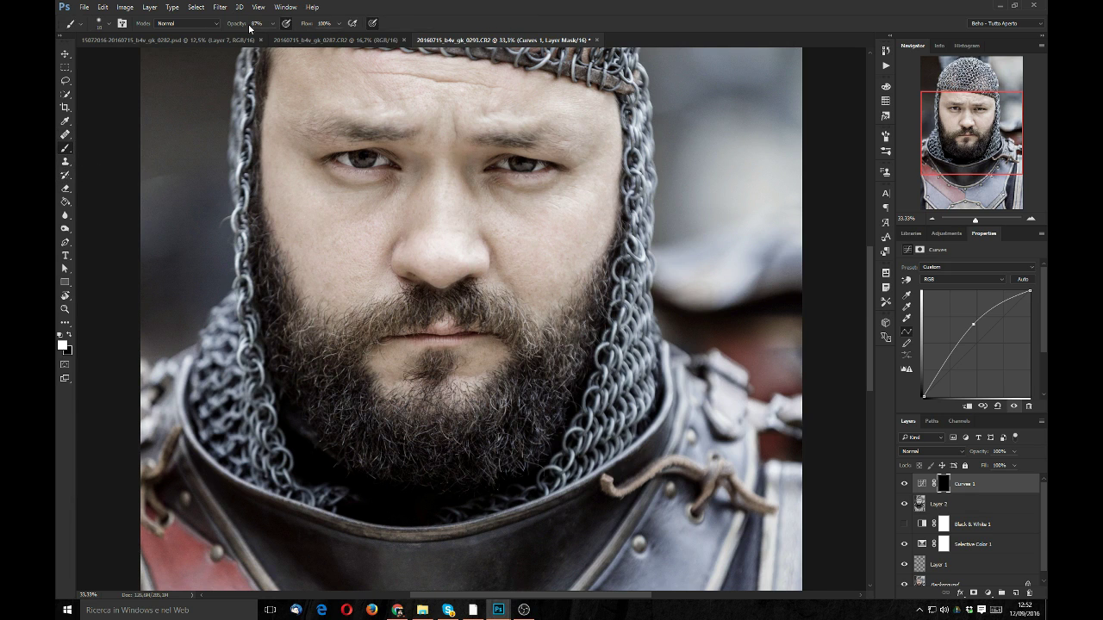
left_click(272, 23)
left_click_drag(271, 37, 278, 37)
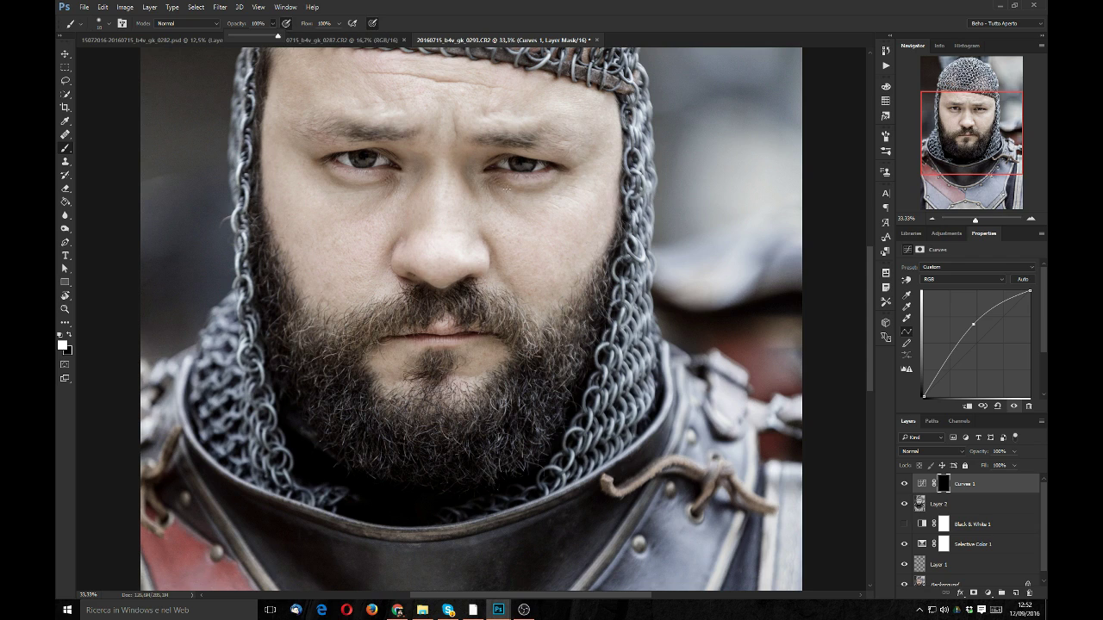
left_click(108, 27)
left_click(108, 27)
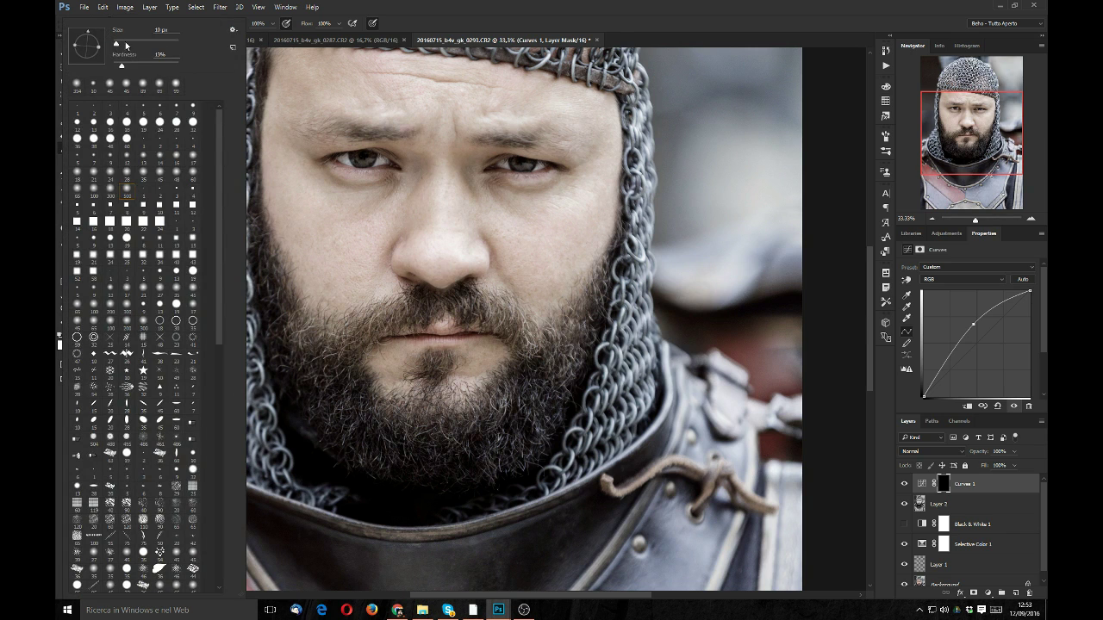
left_click(370, 158)
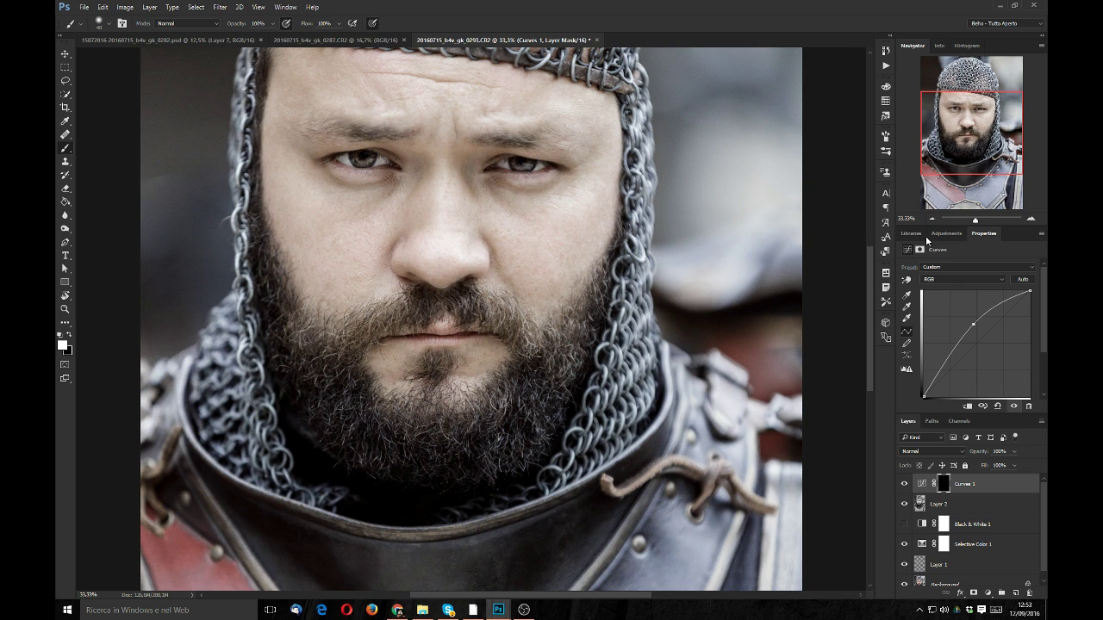
Select the Blur tool and zoom out to fit the whole portrait
left_click(66, 216)
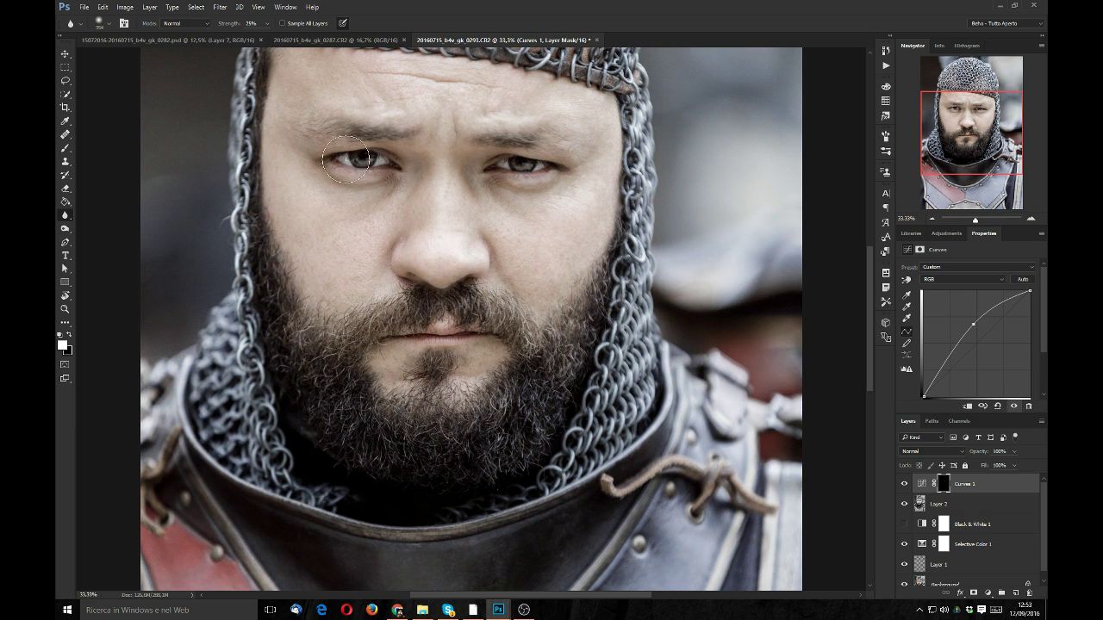
left_click(932, 220)
left_click(932, 221)
left_click(932, 220)
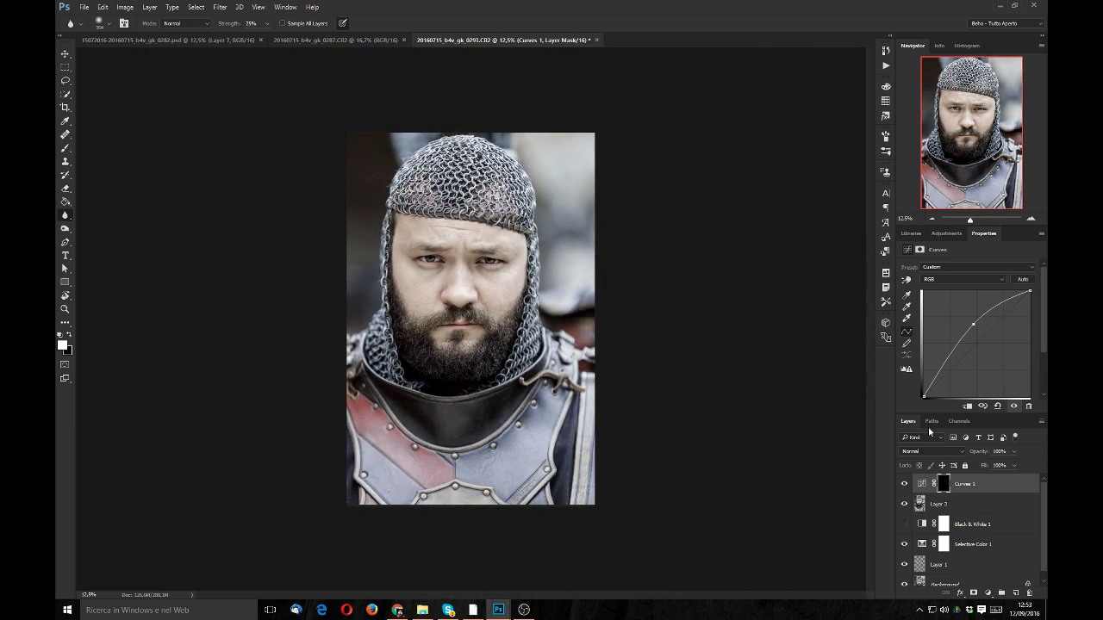
left_click(1030, 220)
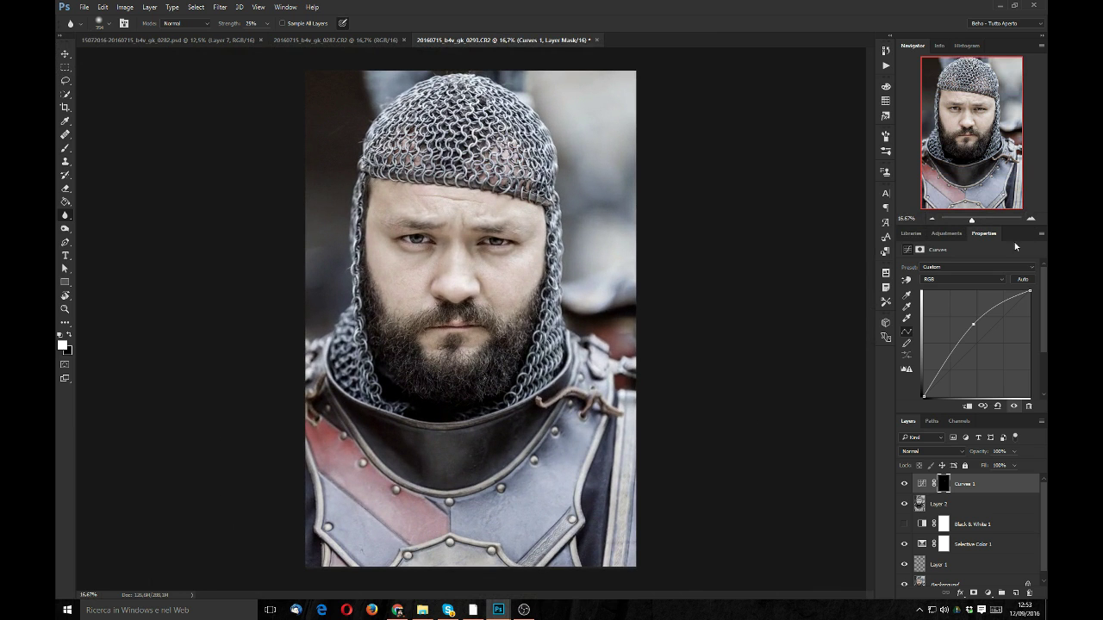
Toggle Curves 1 off and on to compare, then bring up the adjustment layer list
left_click(903, 485)
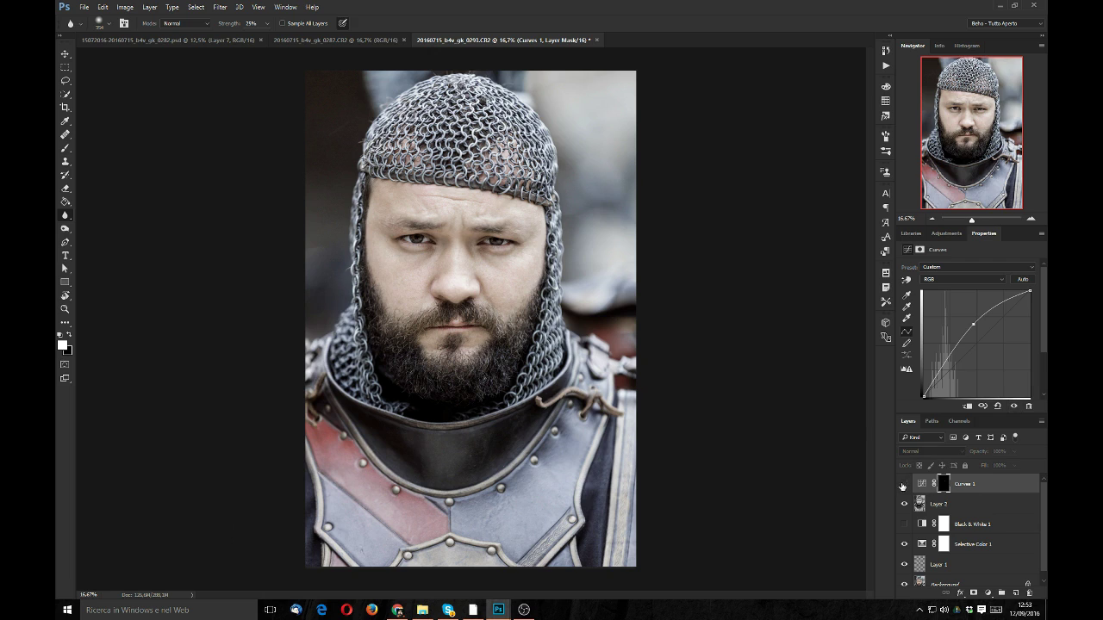
left_click(903, 485)
left_click(902, 484)
left_click(903, 485)
left_click(902, 485)
left_click(902, 485)
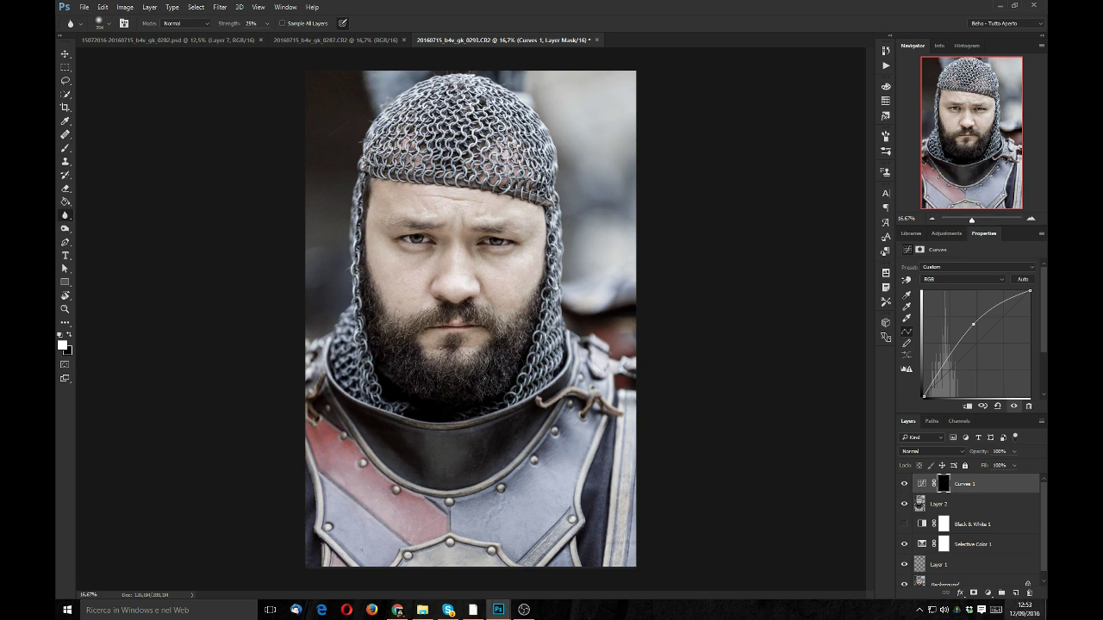
left_click(989, 594)
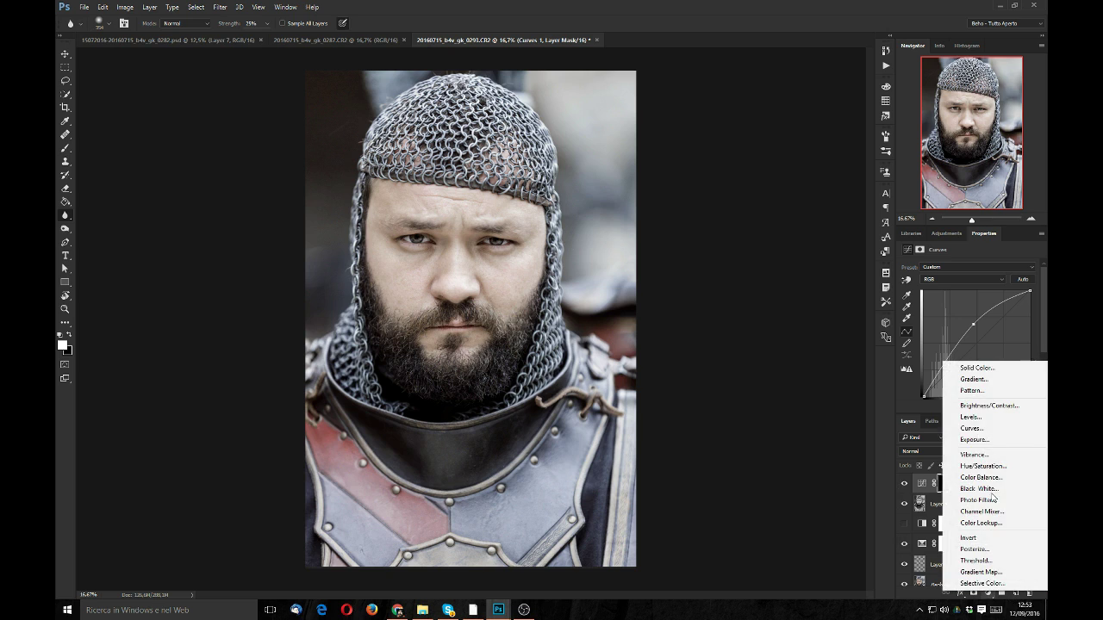
Add a Curves 2 layer pulled down to darken, with its mask inverted to black
left_click(971, 428)
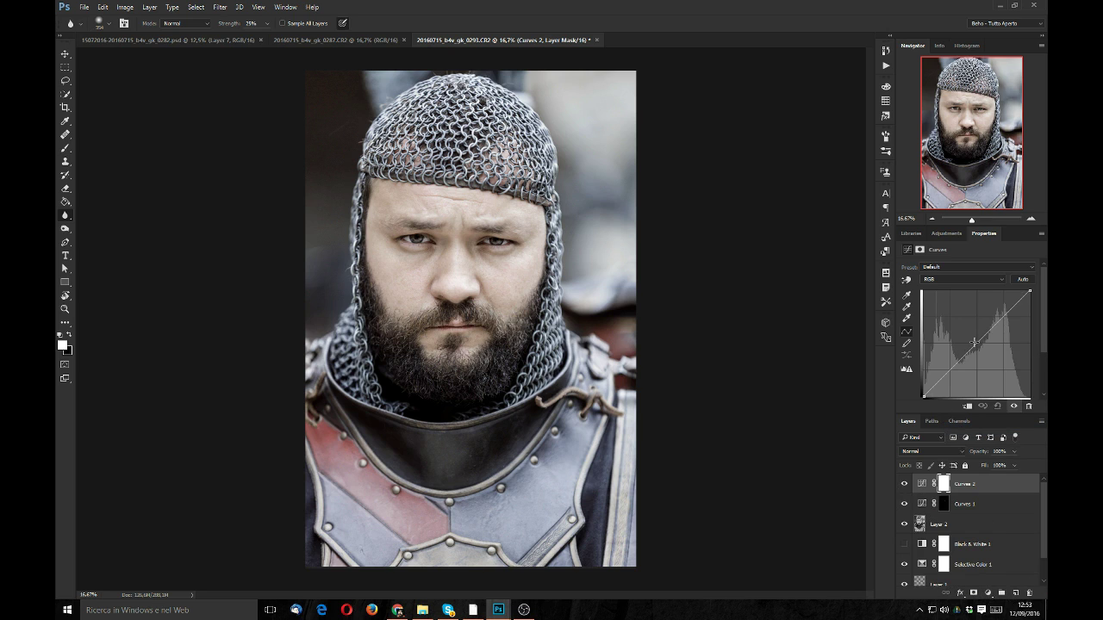
left_click_drag(973, 343, 980, 354)
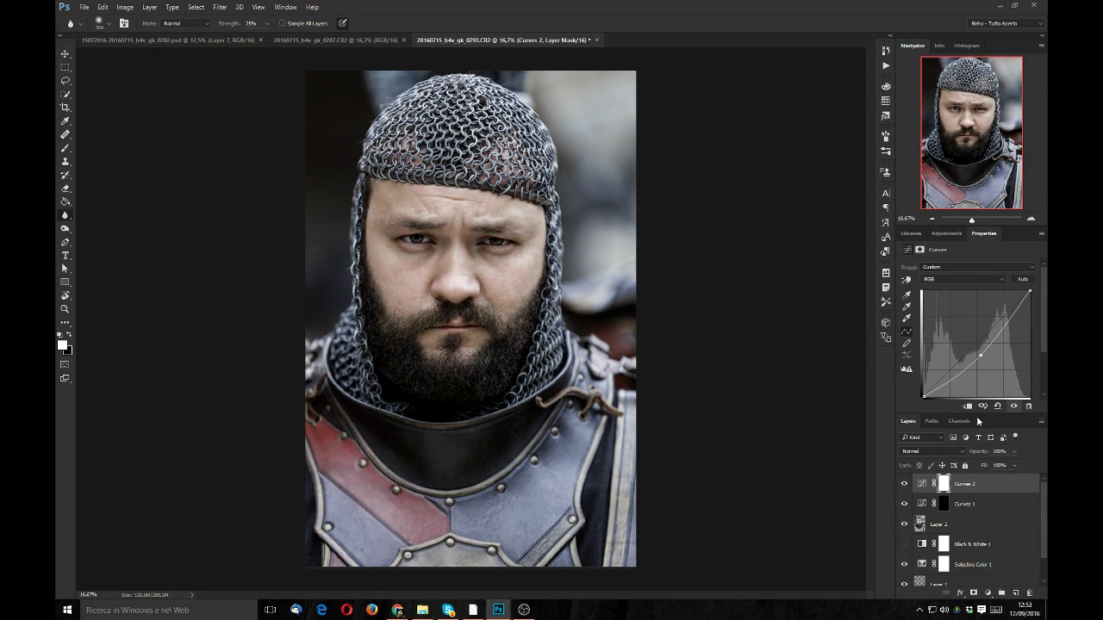
key("ctrl+i")
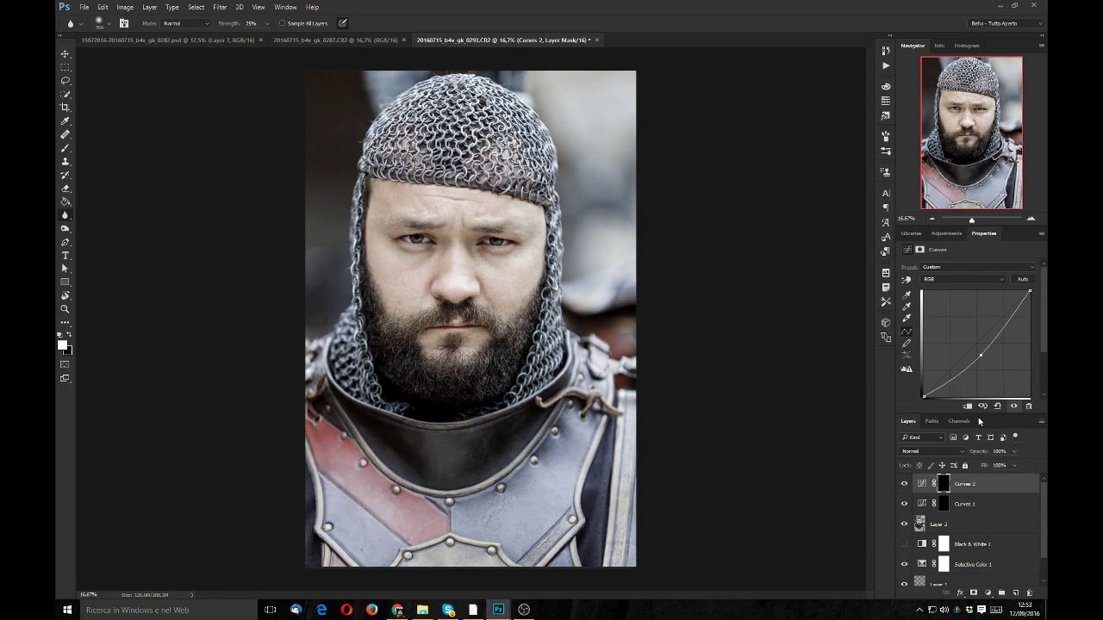
Select the Brush tool and set its opacity to 50%
left_click(64, 149)
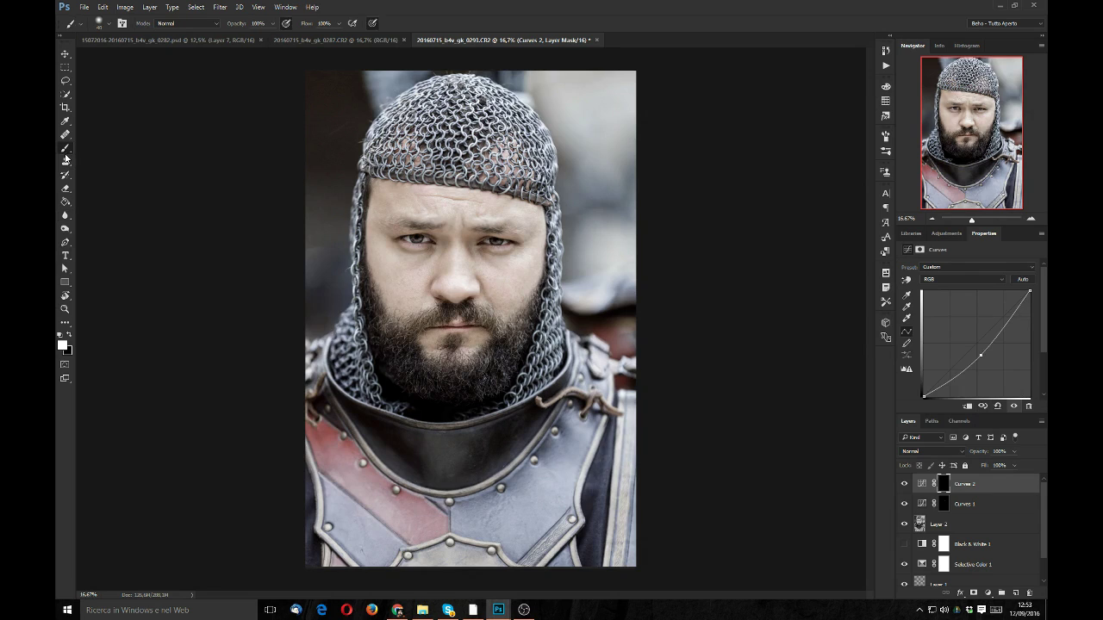
left_click(107, 23)
left_click(338, 7)
left_click(272, 23)
left_click_drag(272, 34, 262, 35)
type("50")
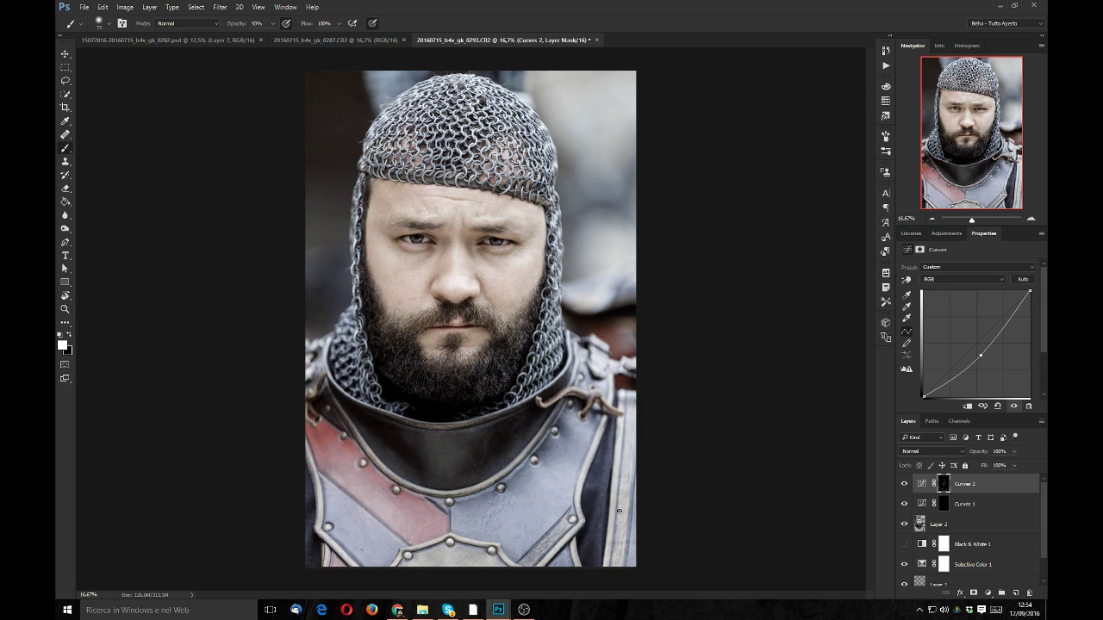
Paint the Curves 2 darkening onto the armour's right edge and check the brush size settings
left_click_drag(617, 486, 616, 522)
left_click(103, 24)
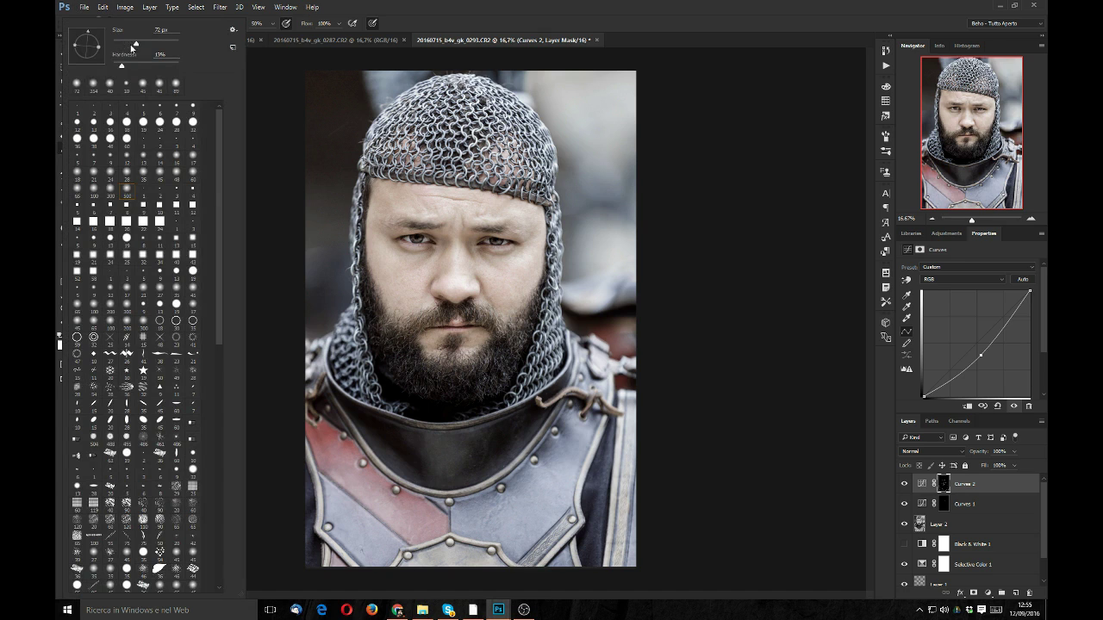
key("Return")
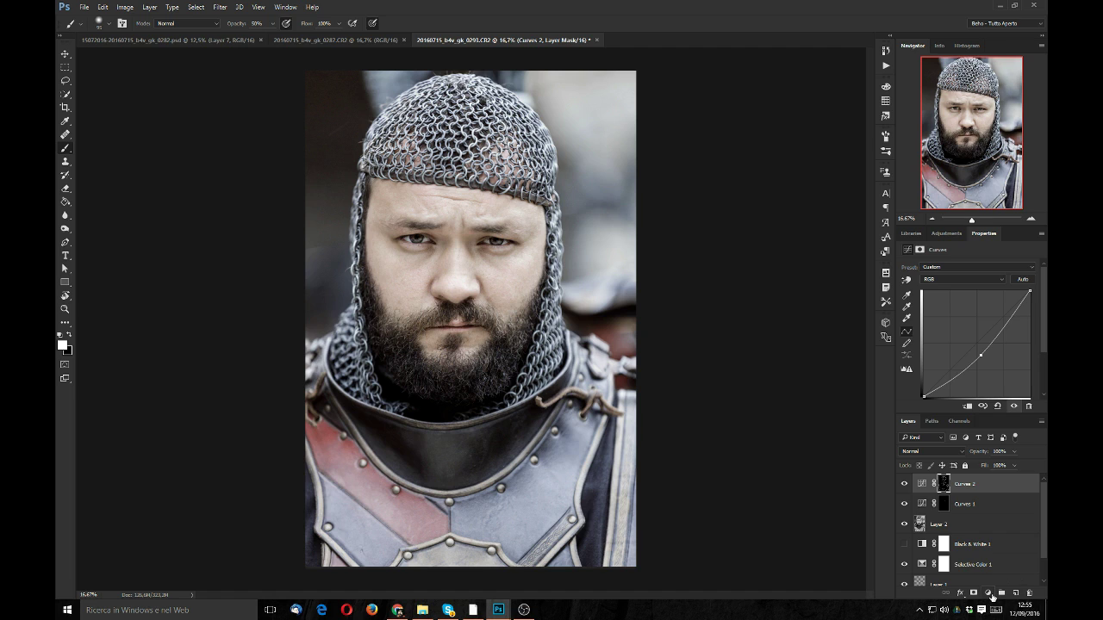
Add an upward-bent Curves 3 layer, invert its mask to black, and keep the brush in Normal mode
left_click(990, 594)
left_click(979, 432)
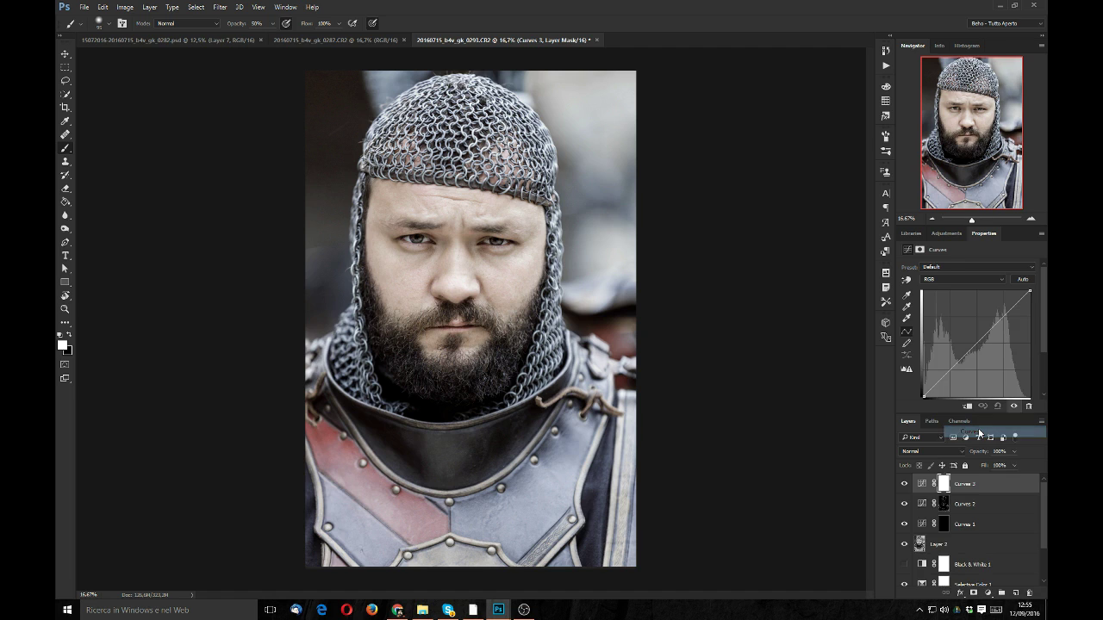
left_click_drag(973, 345, 972, 341)
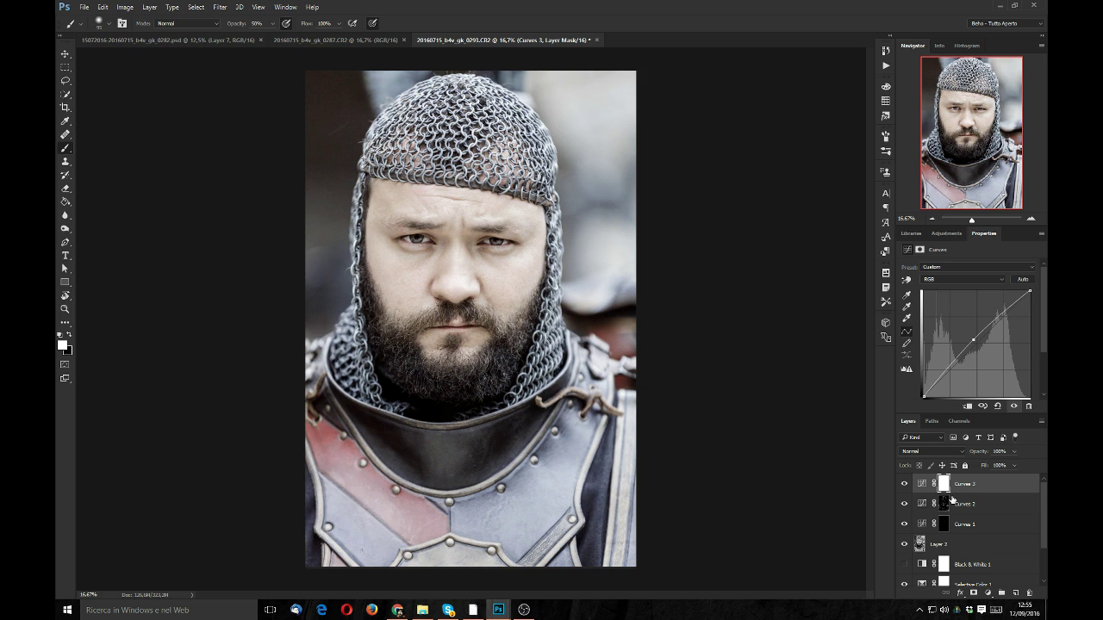
key("ctrl+i")
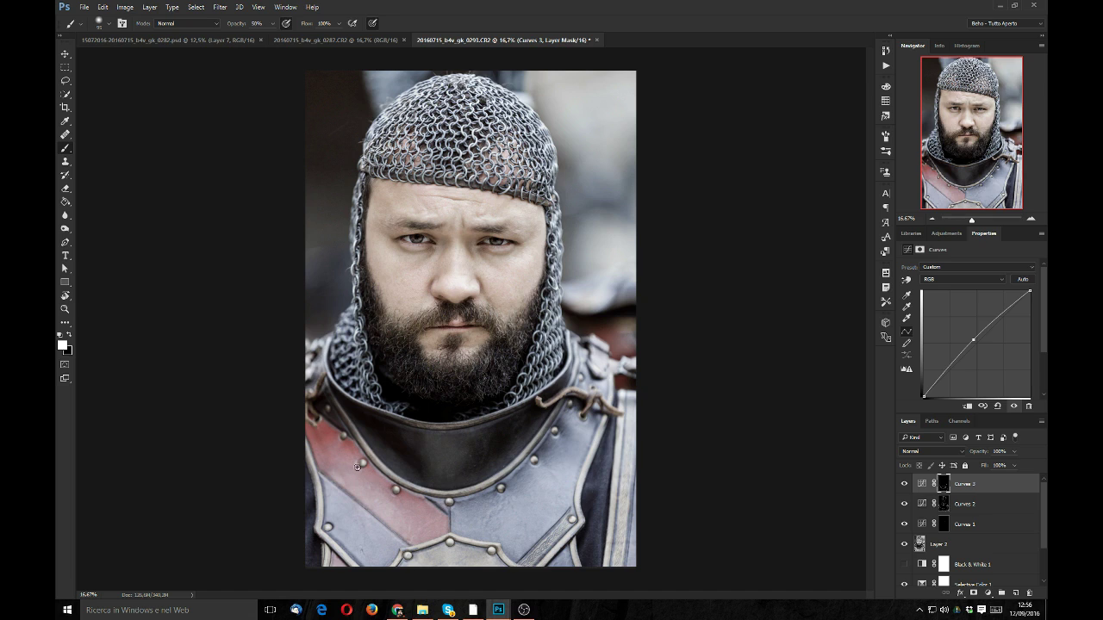
left_click(214, 27)
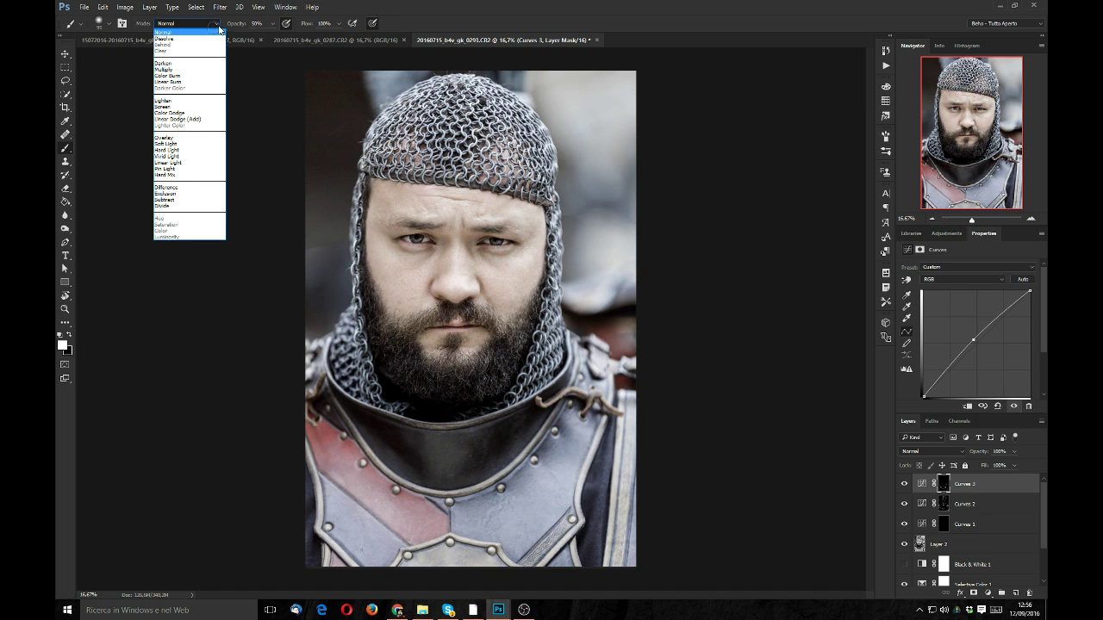
left_click(412, 17)
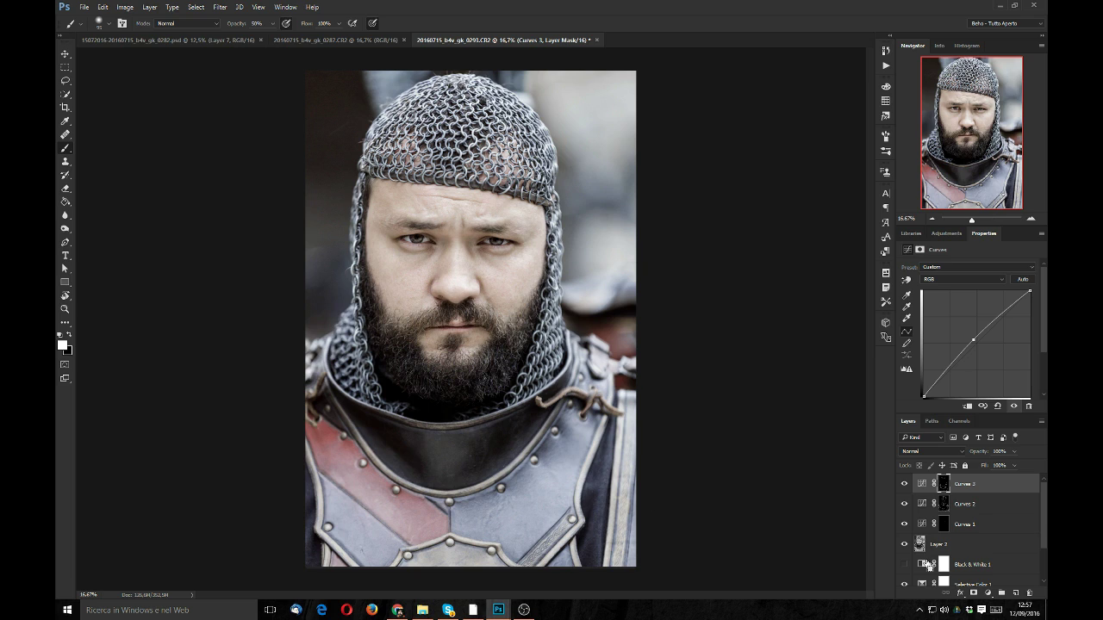
Stamp visible layers into Layer 3, hide Curves 1–3 and Layer 2, and toggle Layer 3 to compare
key("ctrl+shift+alt+e")
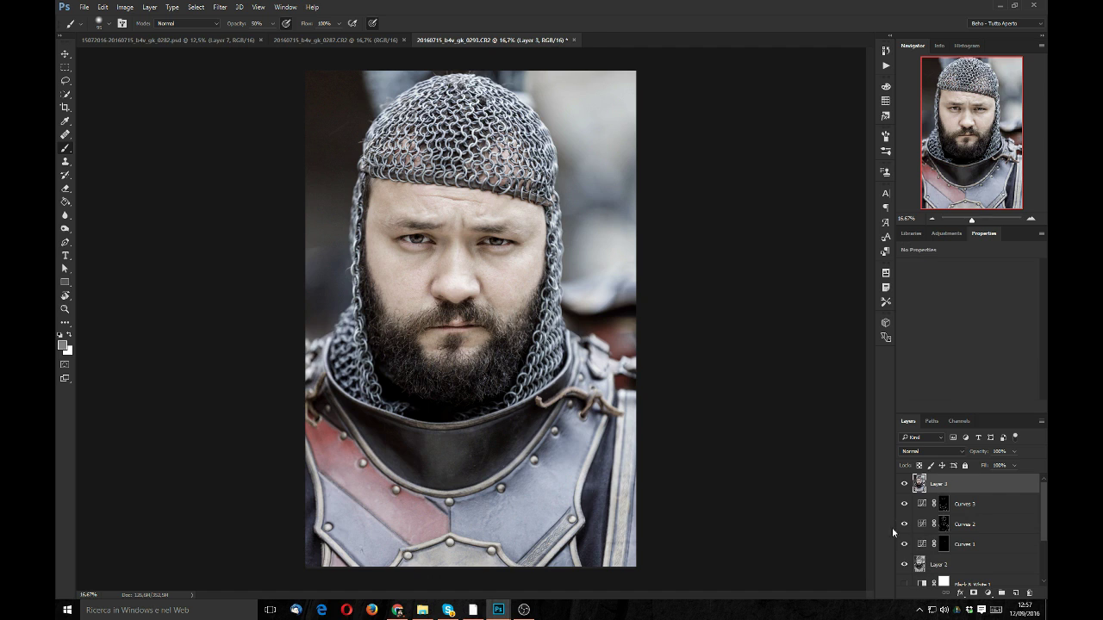
left_click_drag(903, 504, 904, 573)
scroll(1042, 509, "down", 3)
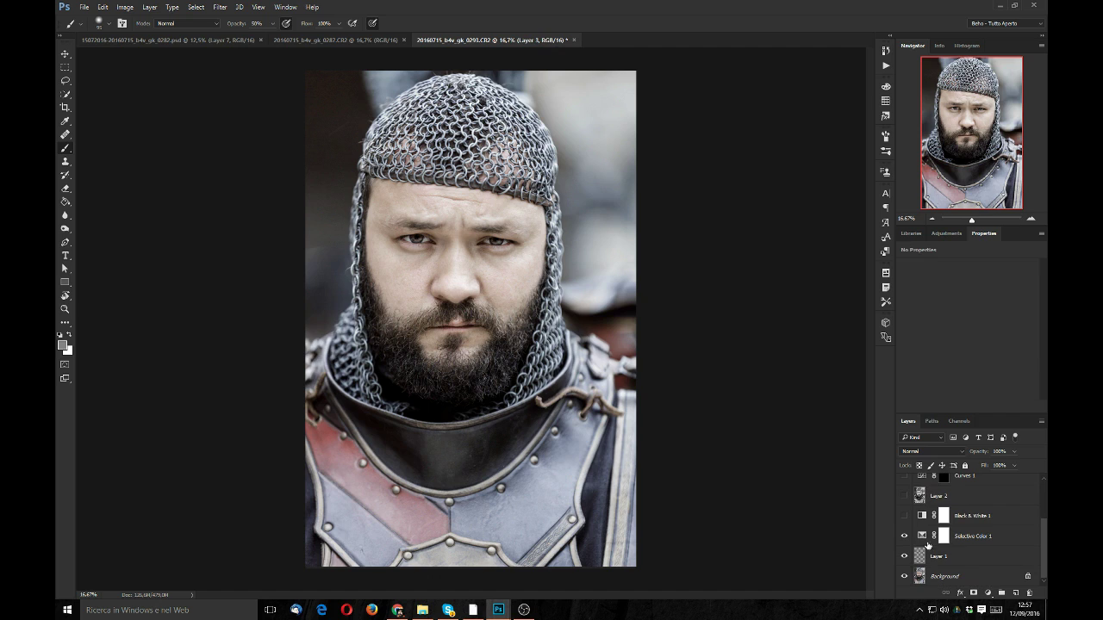
scroll(948, 508, "up", 3)
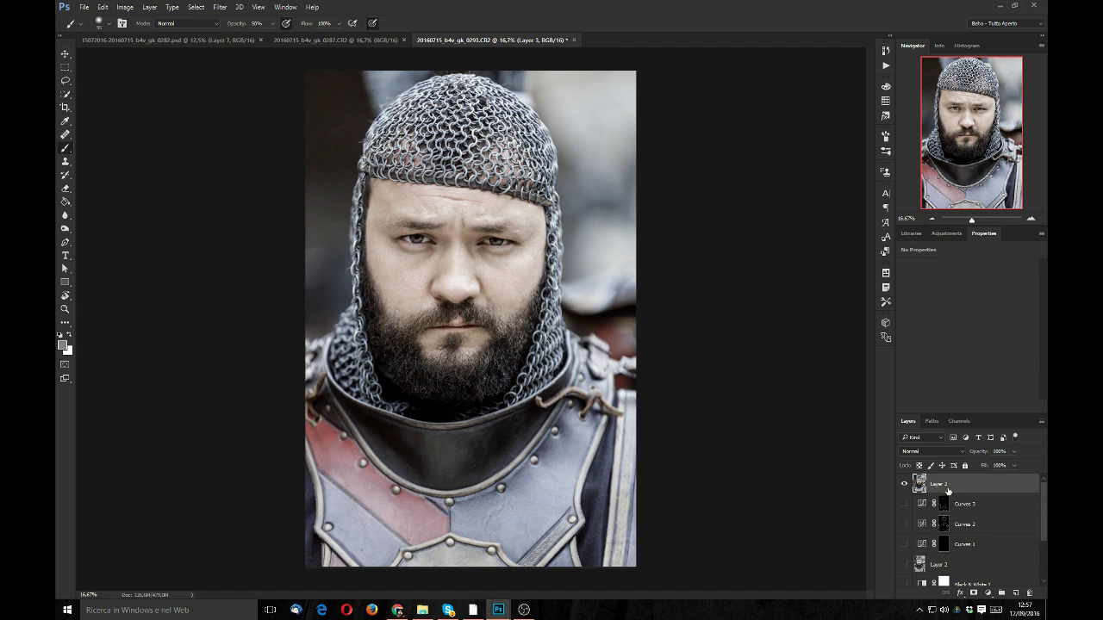
left_click(903, 488)
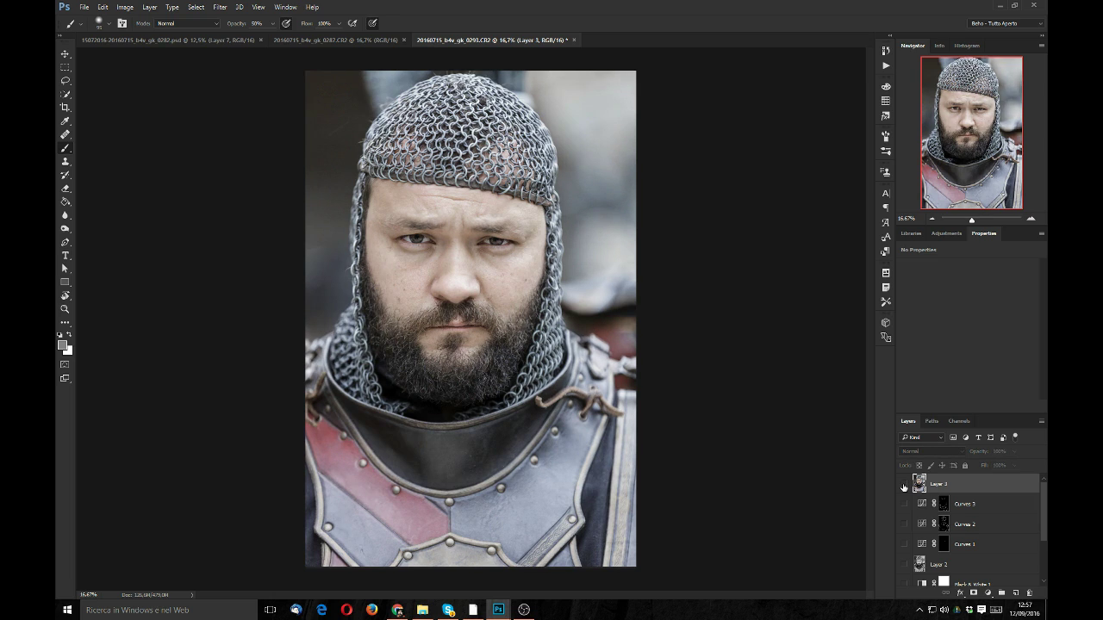
left_click(903, 488)
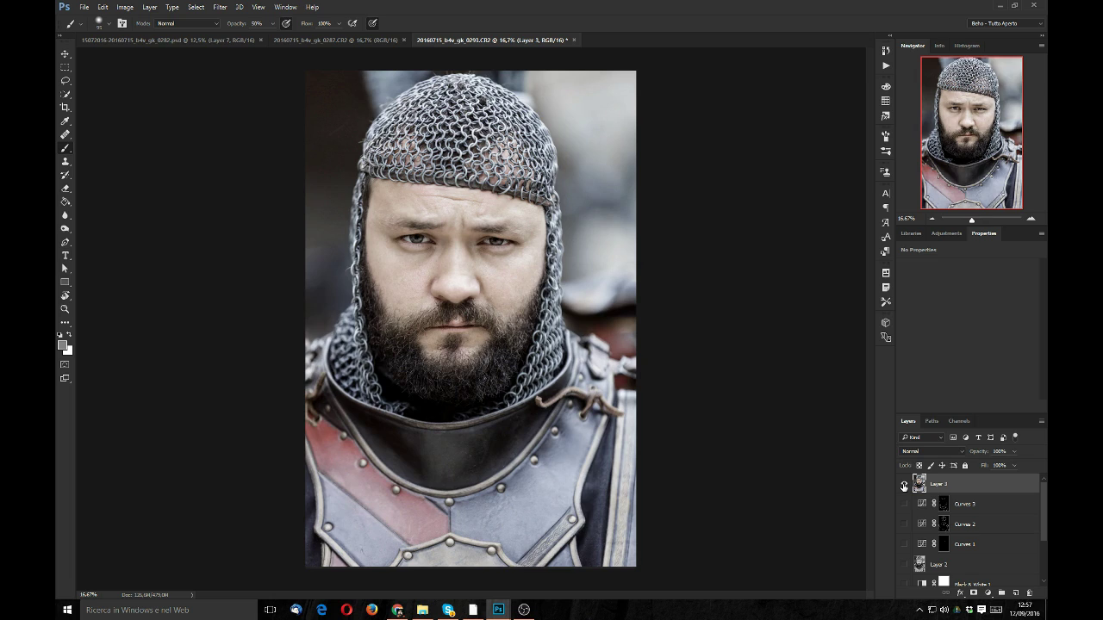
left_click(903, 485)
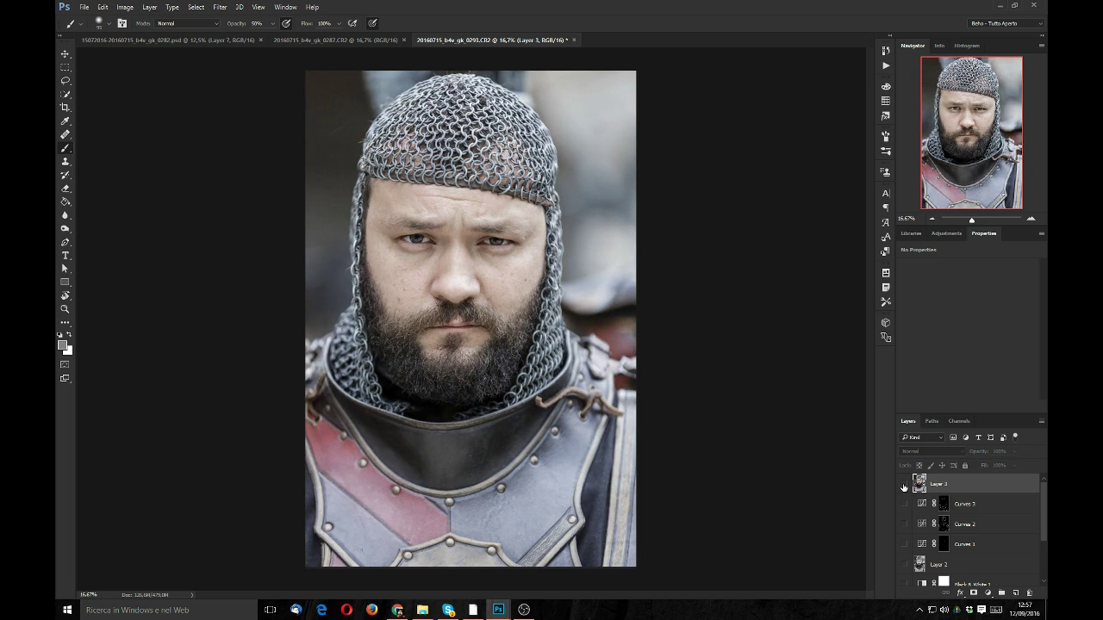
left_click(904, 487)
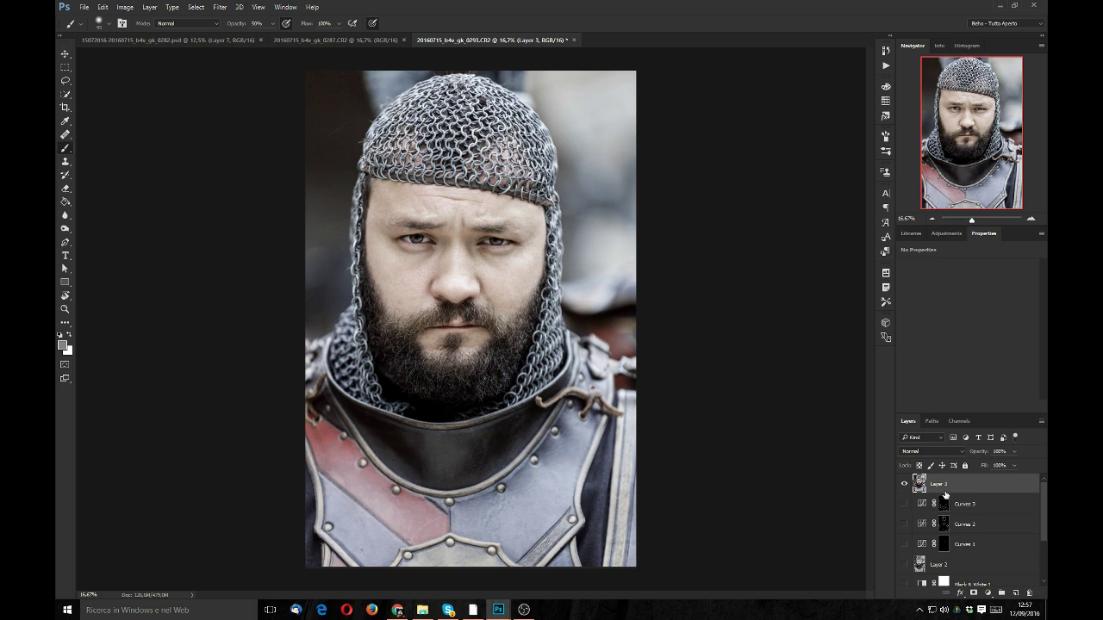
Duplicate Layer 3 and apply the High Pass filter to the copy
left_click_drag(972, 584, 1013, 592)
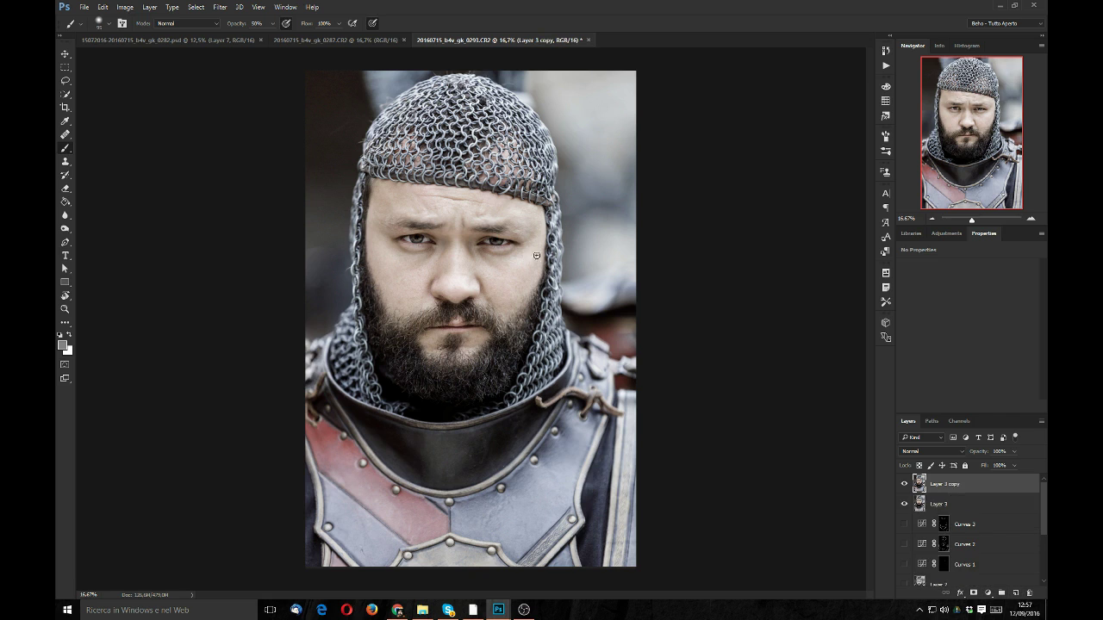
left_click(221, 7)
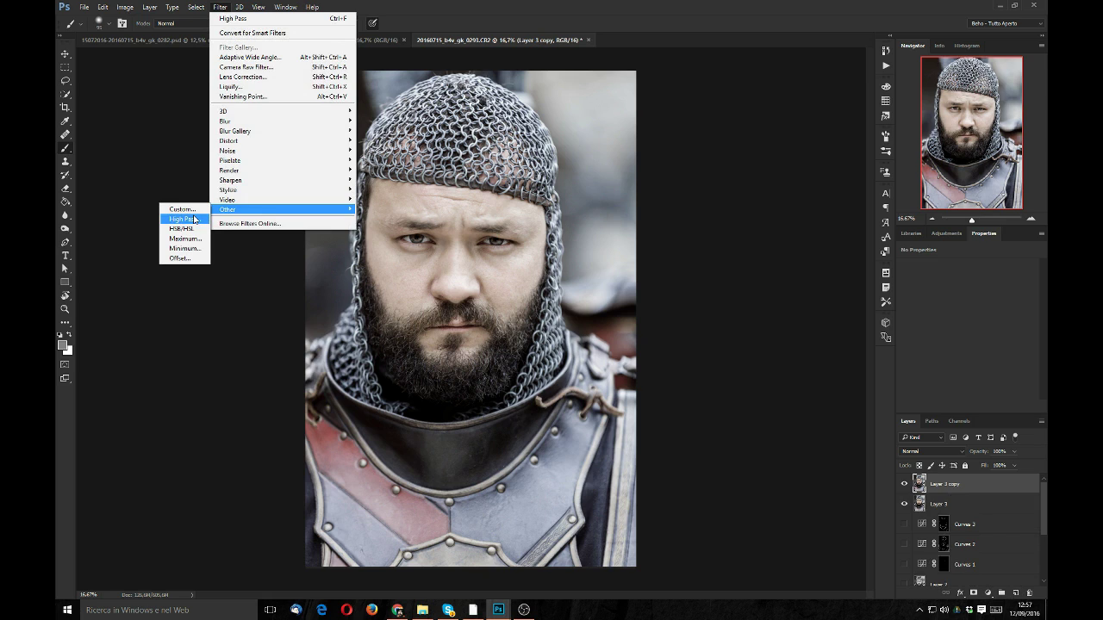
left_click(238, 21)
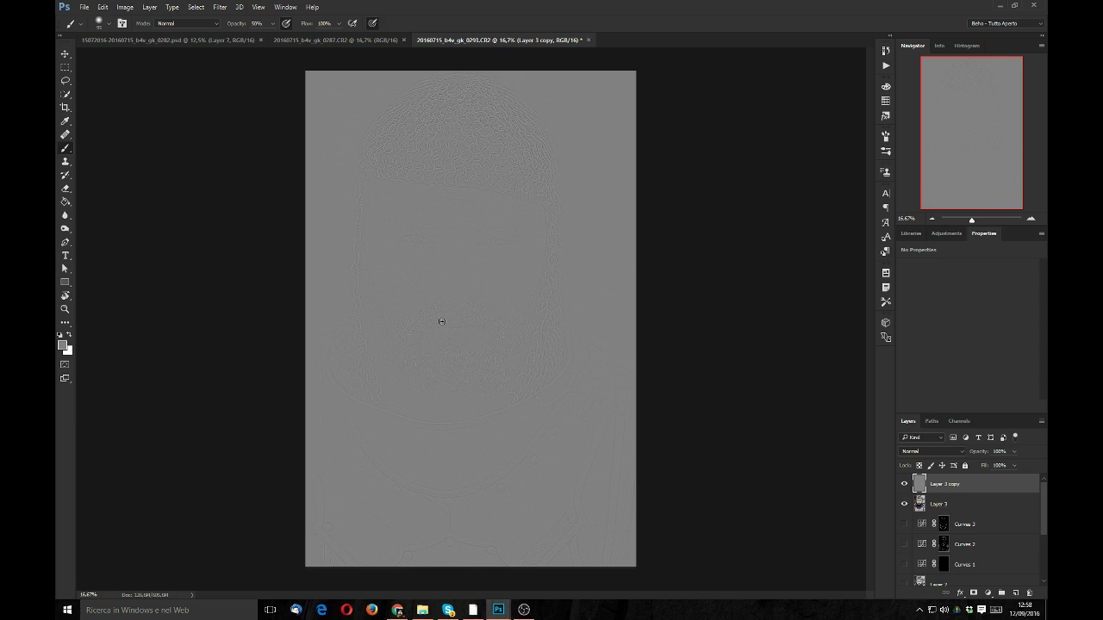
left_click(918, 454)
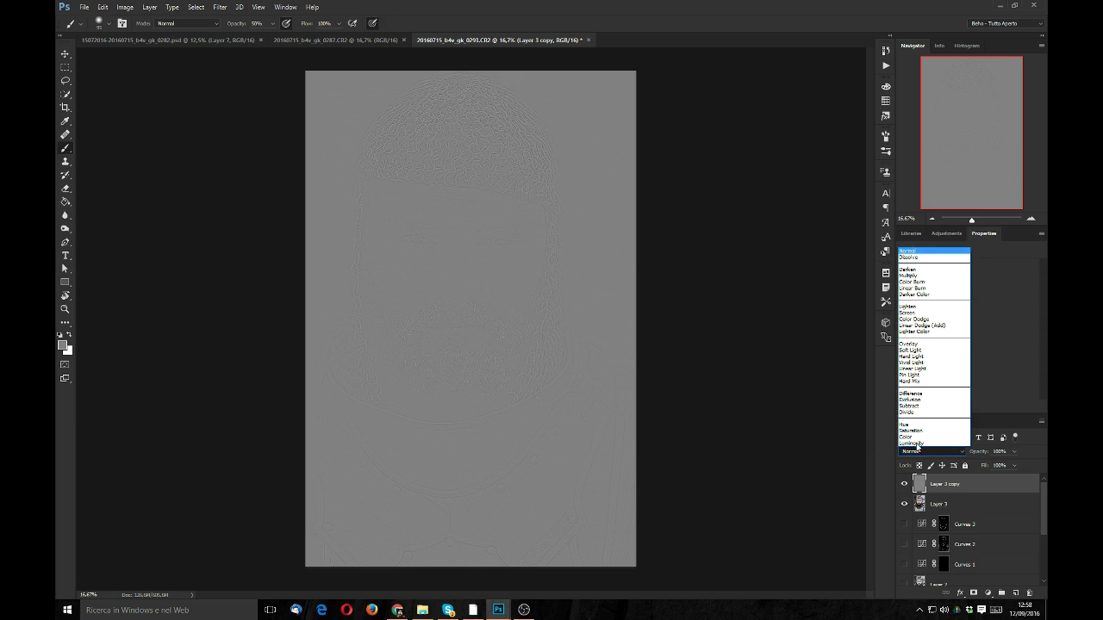
Set Layer 3 copy to Vivid Light and toggle it repeatedly to compare the sharpening
left_click(912, 362)
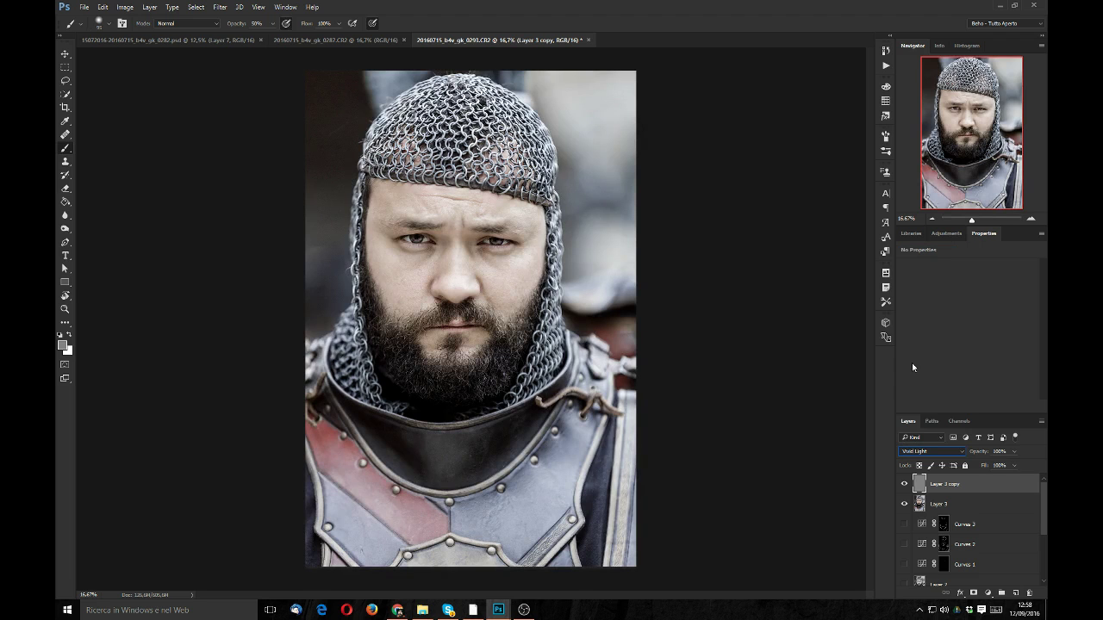
left_click(904, 485)
left_click(904, 485)
left_click(904, 485)
left_click(904, 485)
left_click(905, 485)
left_click(904, 485)
left_click(904, 485)
left_click(905, 485)
left_click(905, 485)
left_click(905, 485)
left_click(904, 484)
left_click(905, 484)
Zoom in on the left eye and toggle Layer 3 copy off and on, leaving it visible
left_click(1030, 220)
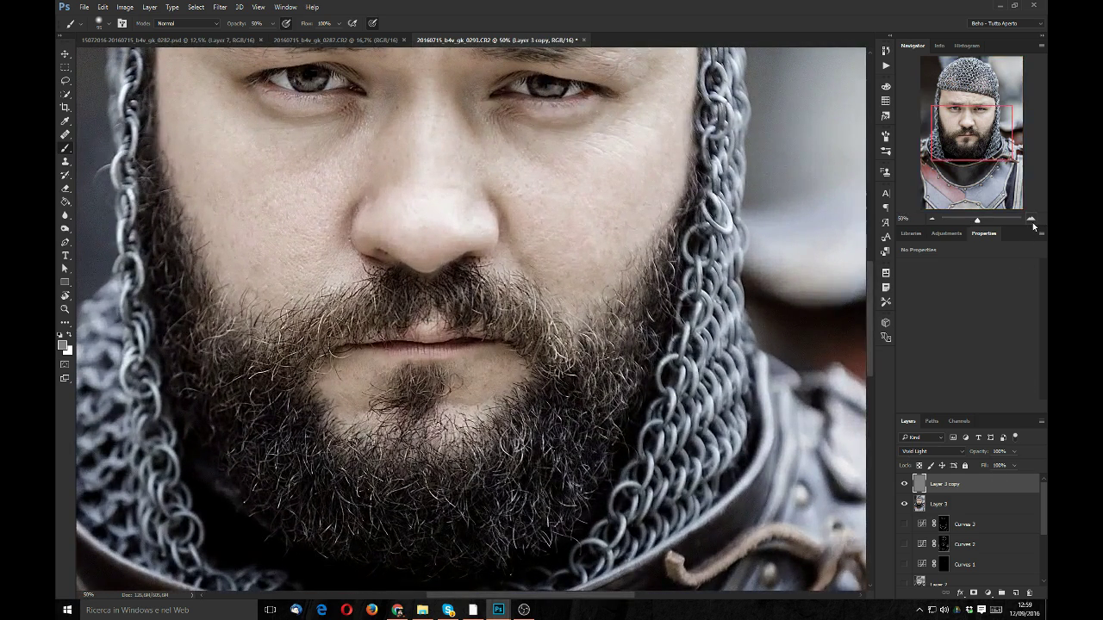
left_click(1031, 220)
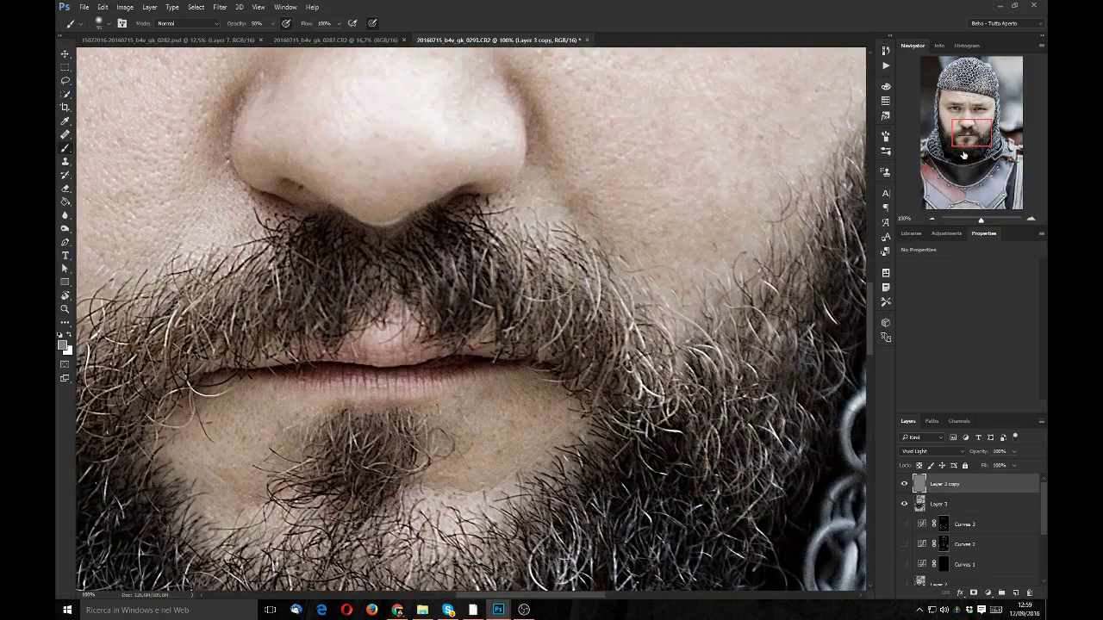
left_click_drag(962, 142, 948, 114)
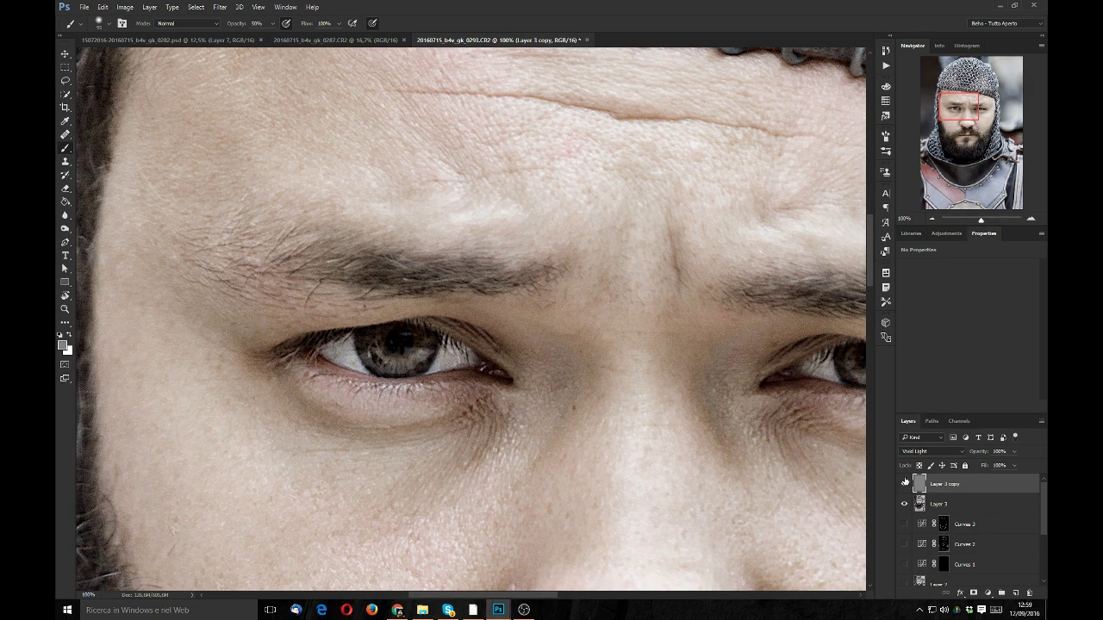
left_click_drag(958, 105, 952, 105)
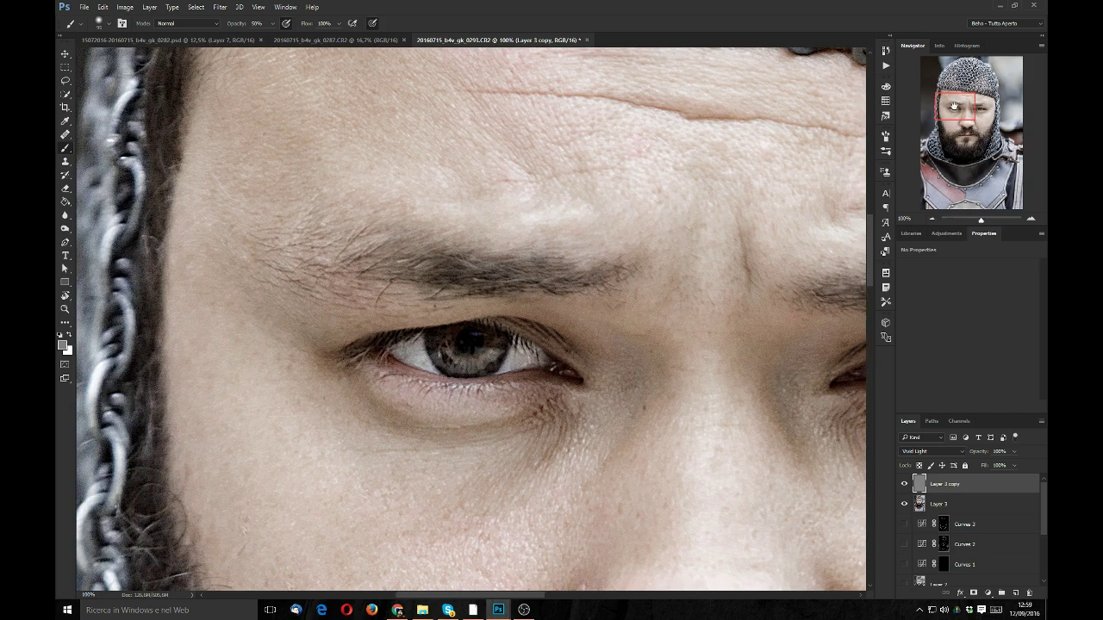
left_click(905, 484)
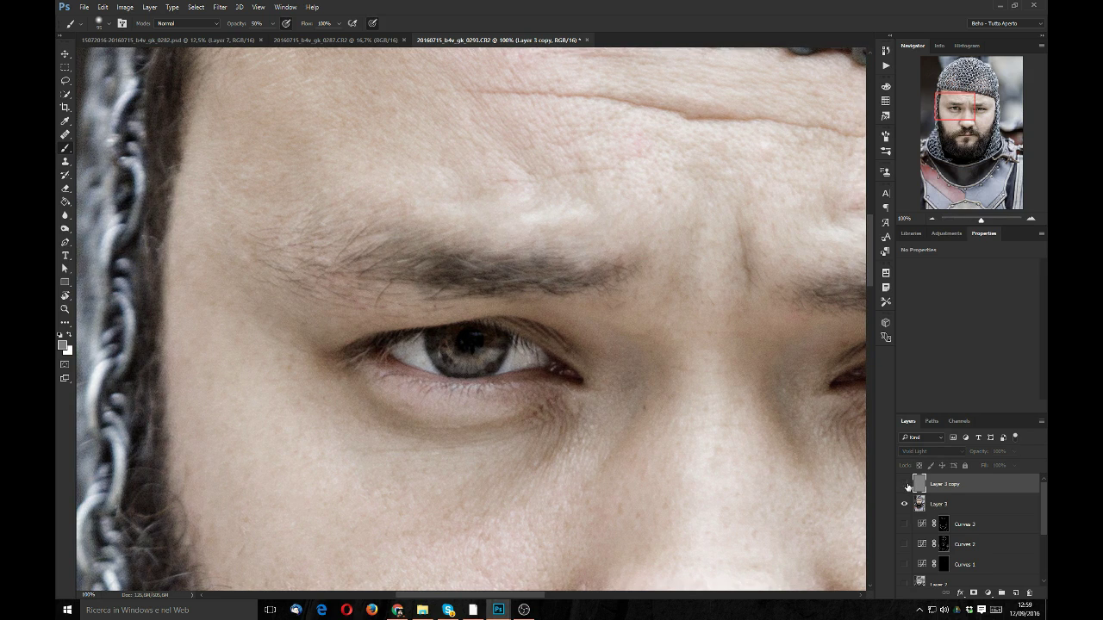
left_click(905, 485)
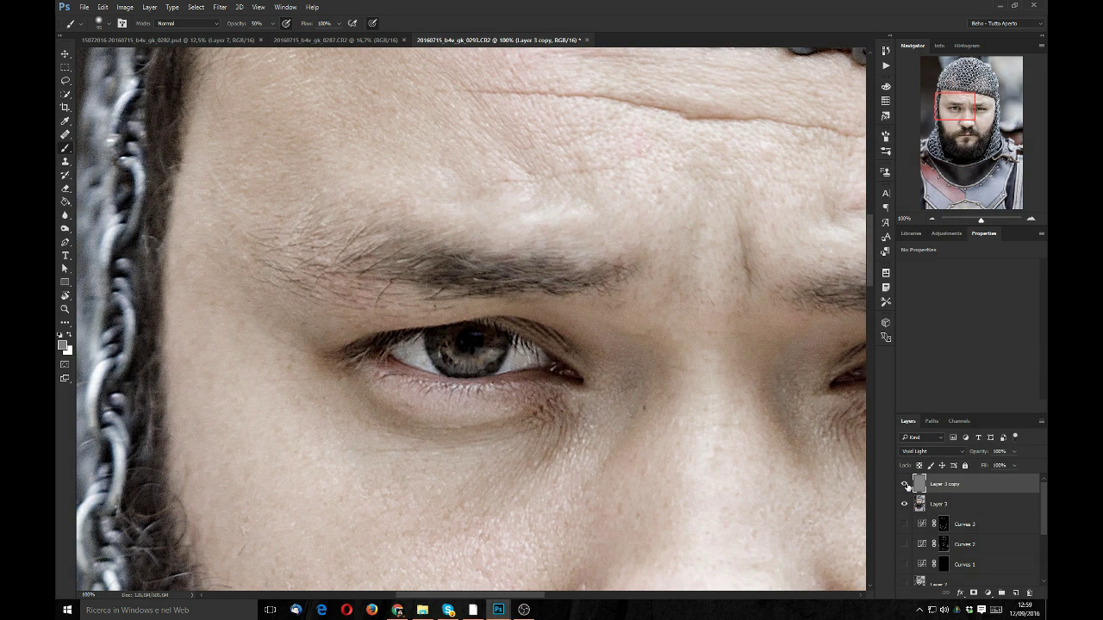
left_click(905, 485)
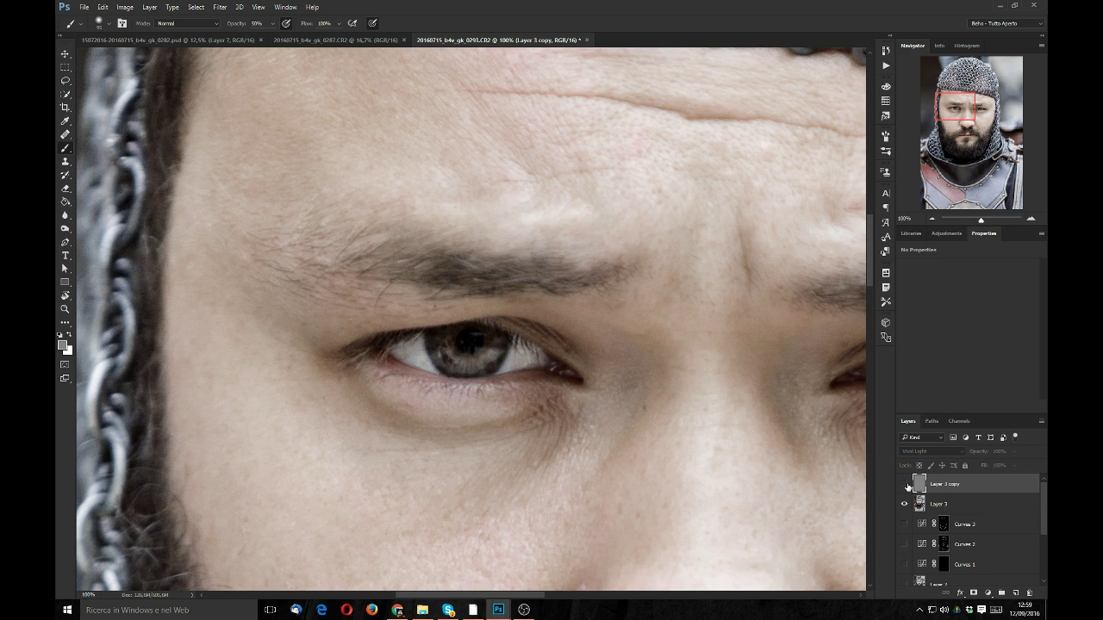
left_click(905, 485)
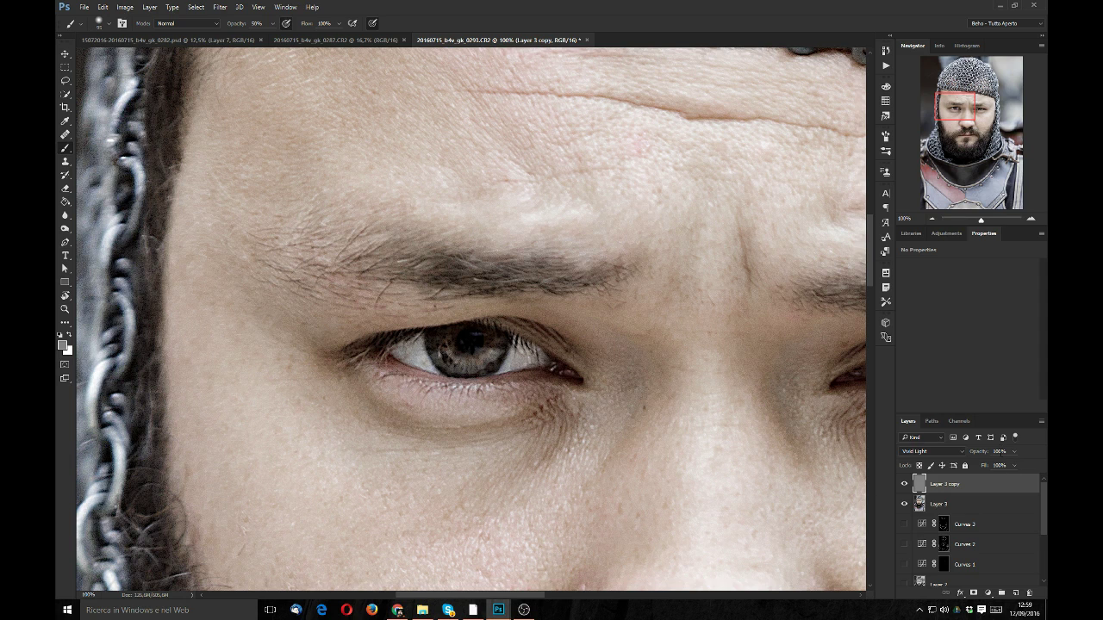
Set Layer 3 copy's opacity to 30% and add a white layer mask
left_click(982, 452)
type("30")
left_click(908, 484)
left_click(974, 593)
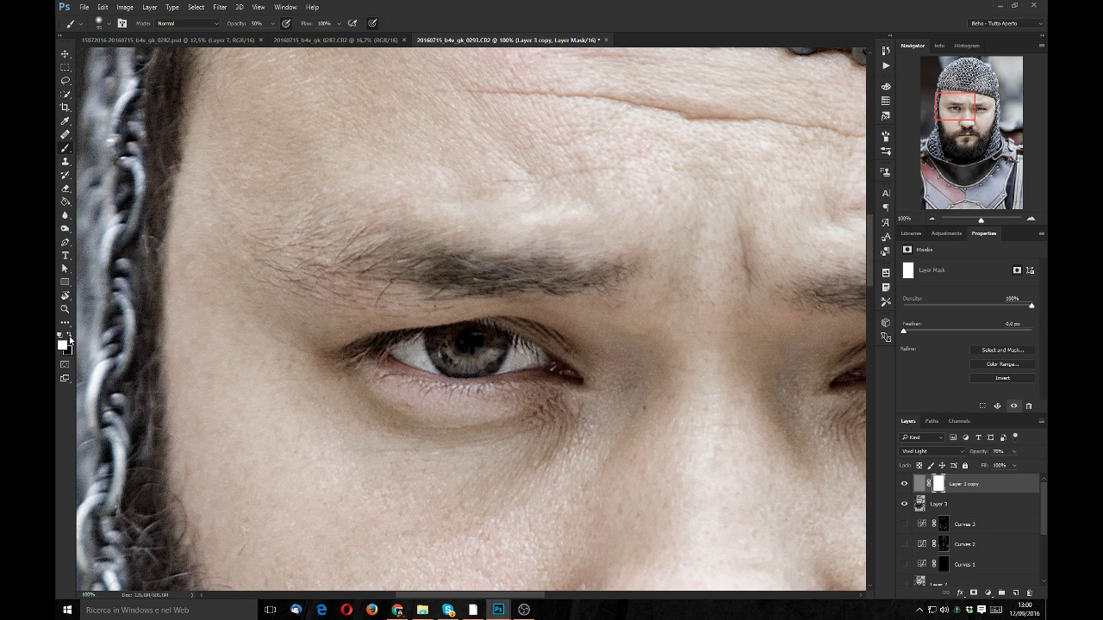
Make black the foreground colour, set brush opacity to 80%, and zoom out to see the head
left_click(69, 335)
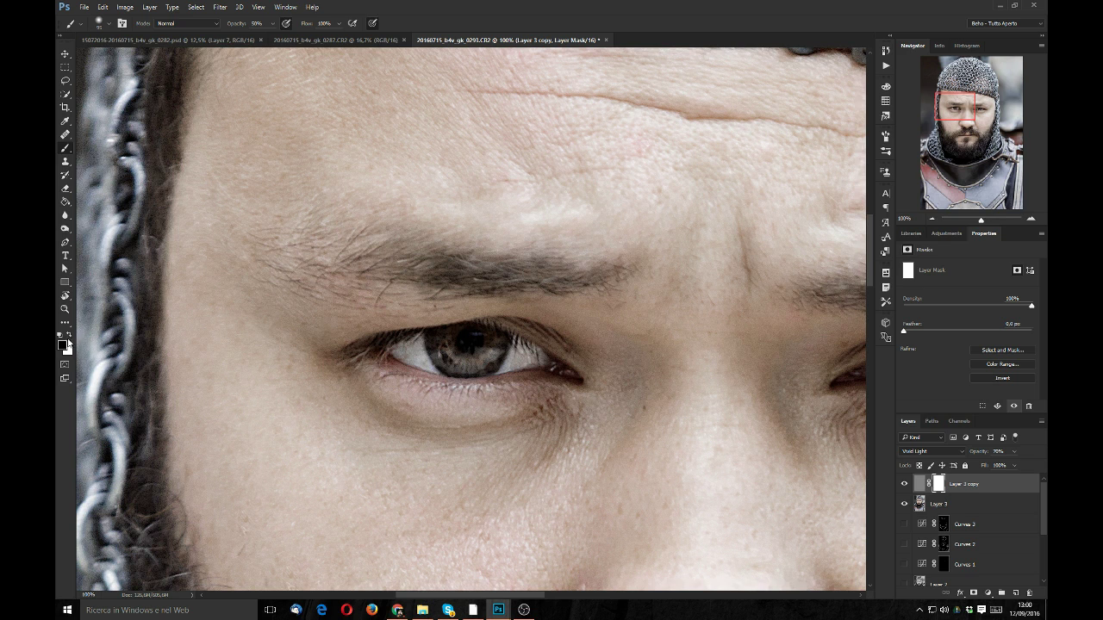
left_click(110, 24)
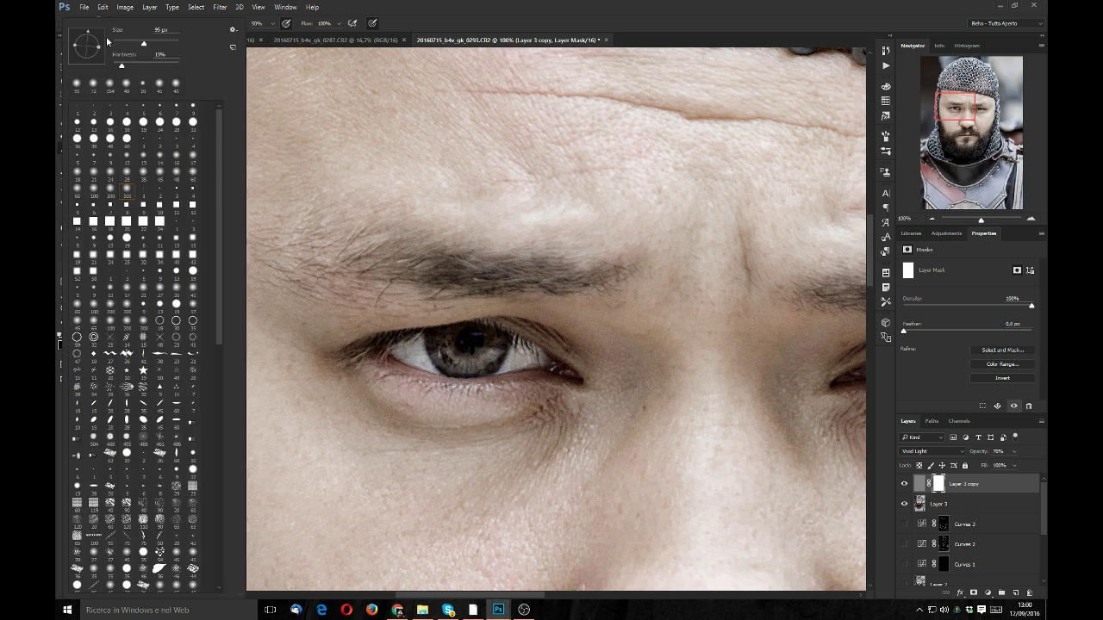
left_click(272, 23)
left_click_drag(274, 39, 290, 40)
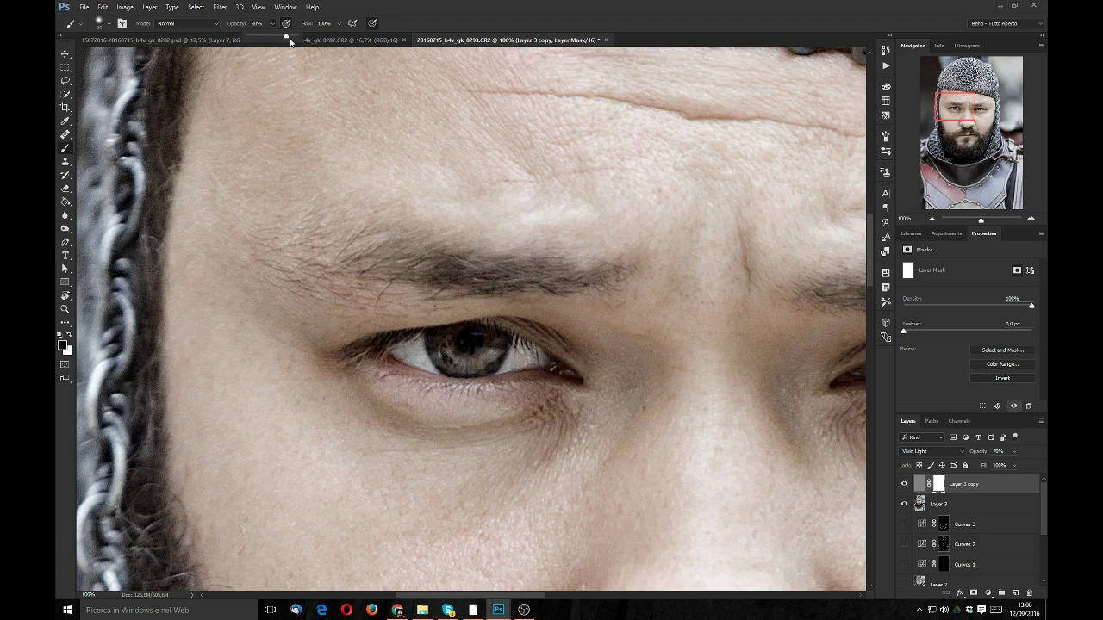
left_click(415, 346)
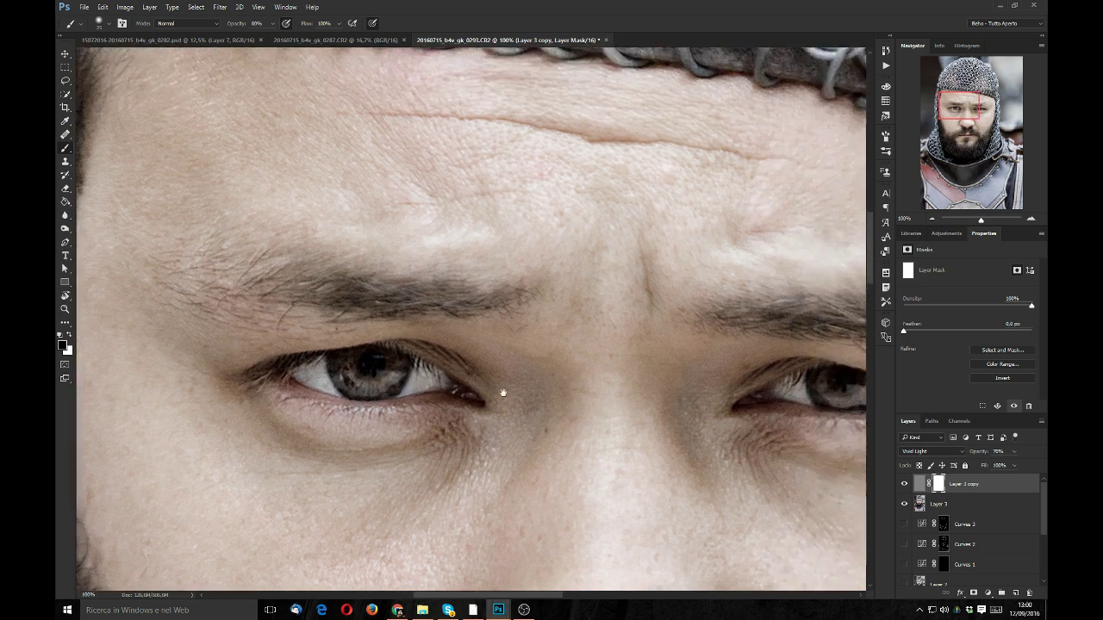
left_click_drag(843, 337, 544, 417)
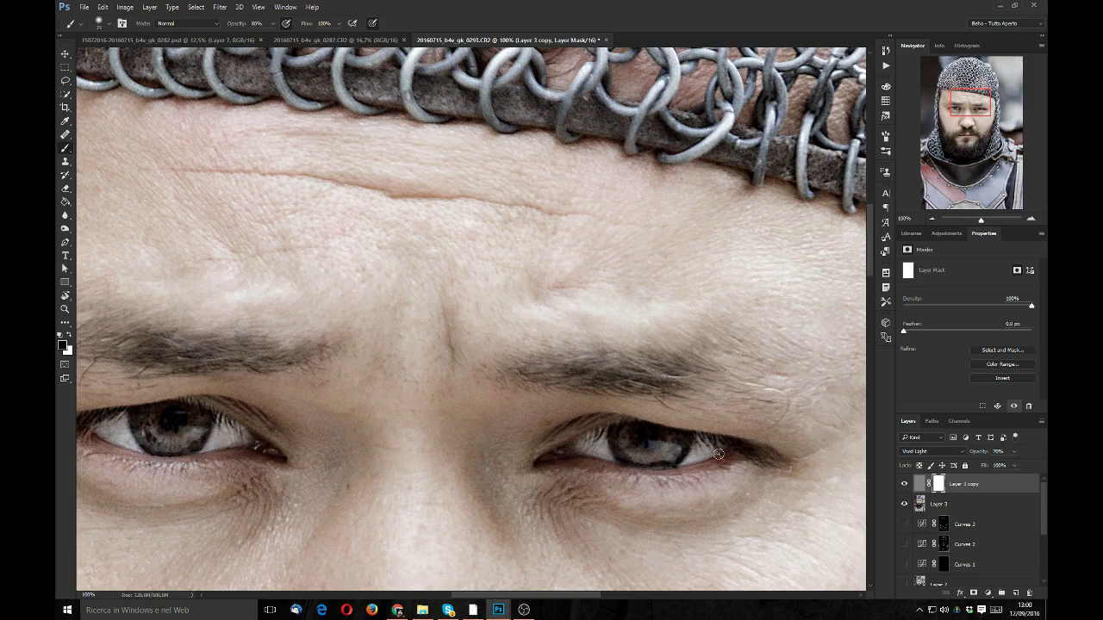
left_click(932, 222)
left_click(931, 221)
Stamp all visible layers into a new Layer 4 and hide Layer 3 copy and Layer 3
left_click(932, 221)
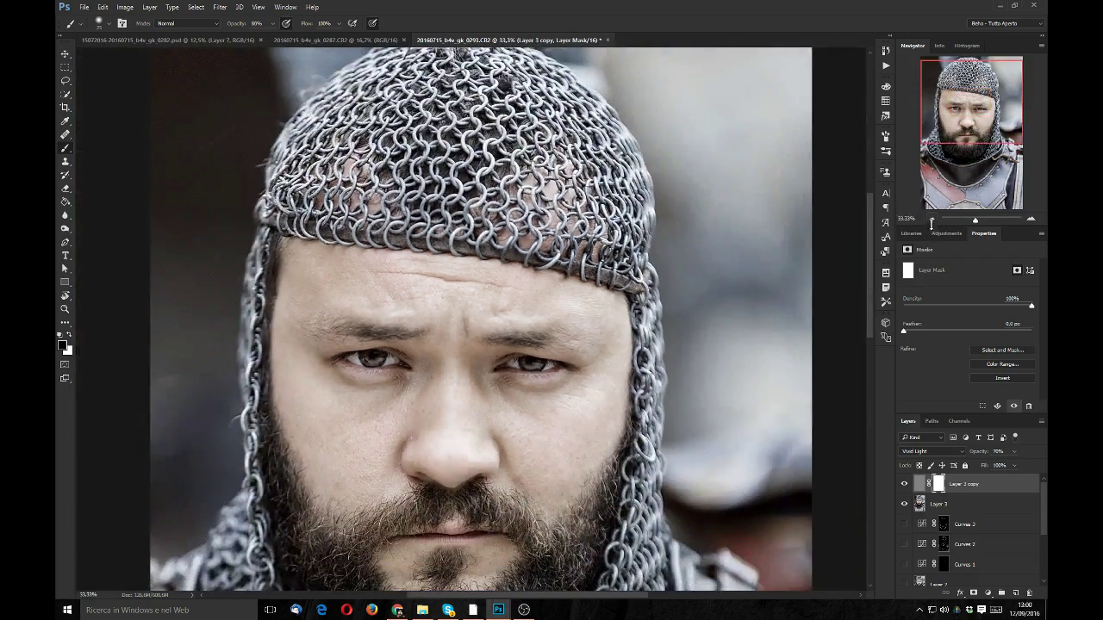
left_click(931, 221)
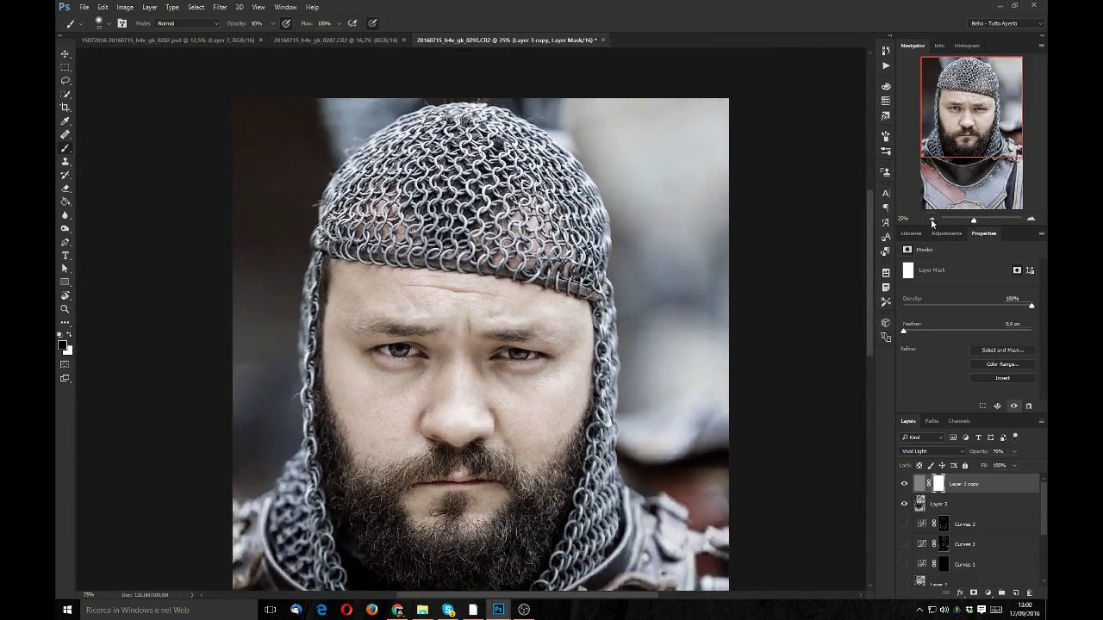
left_click(931, 222)
left_click(932, 222)
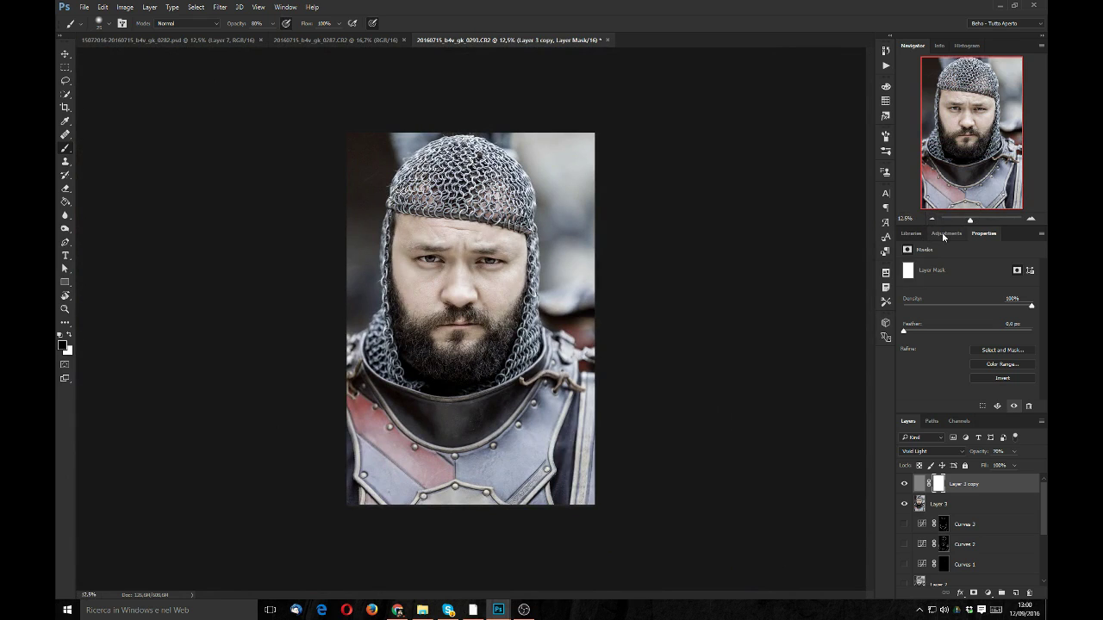
key("ctrl+shift+alt+e")
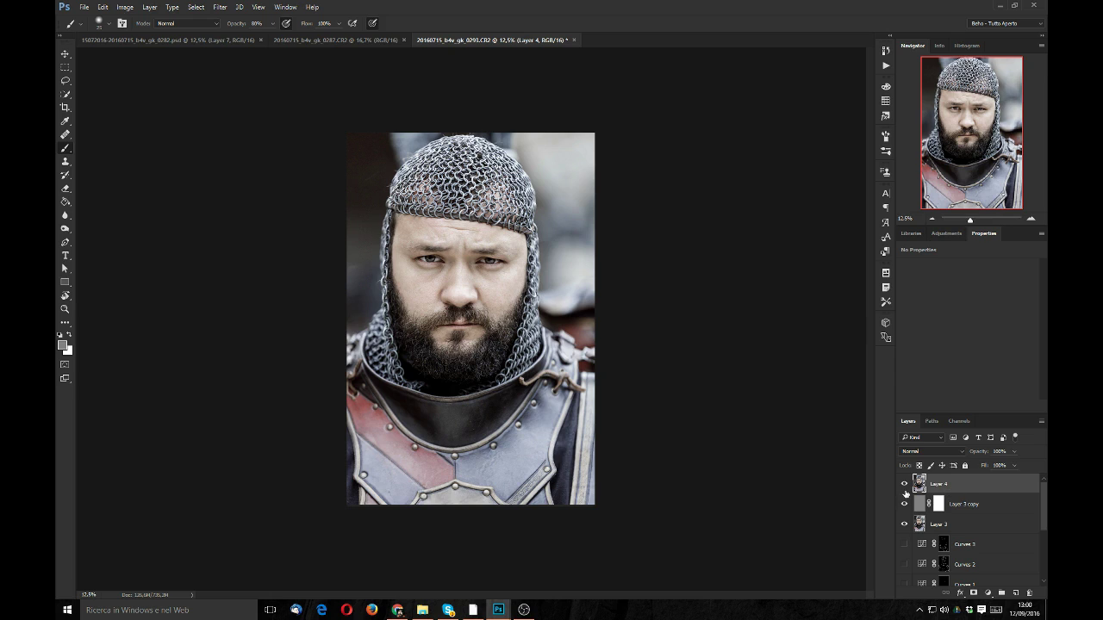
left_click_drag(903, 505, 905, 527)
scroll(1033, 504, "down", 2)
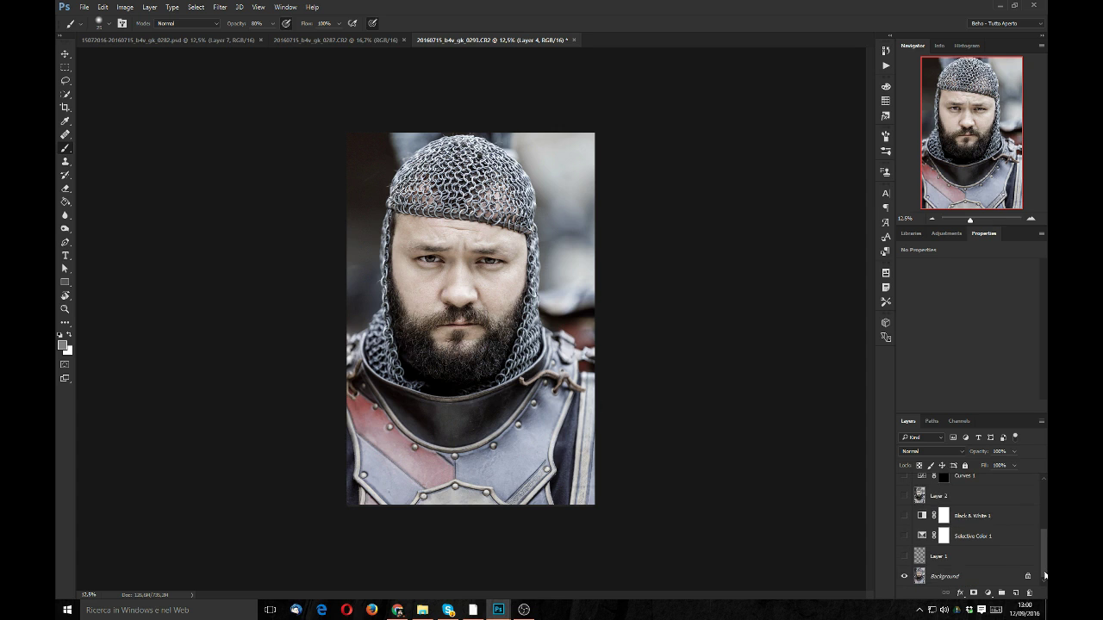
scroll(1033, 504, "up", 2)
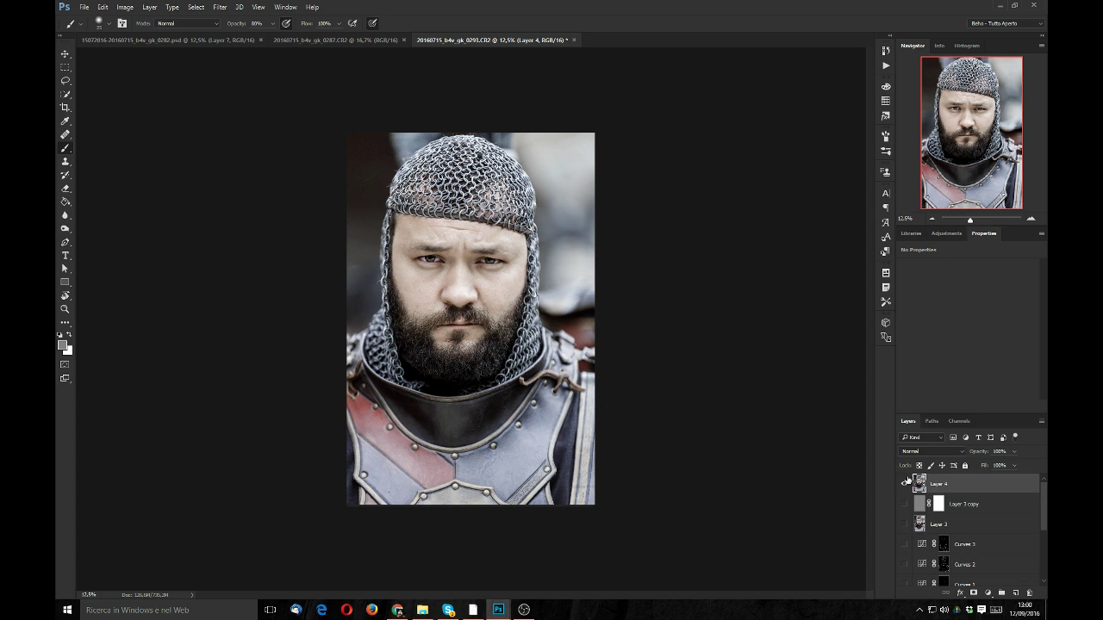
Inspect the mouth and beard close up, then toggle Layer 4 to compare before and after
left_click(1024, 219)
left_click(965, 219)
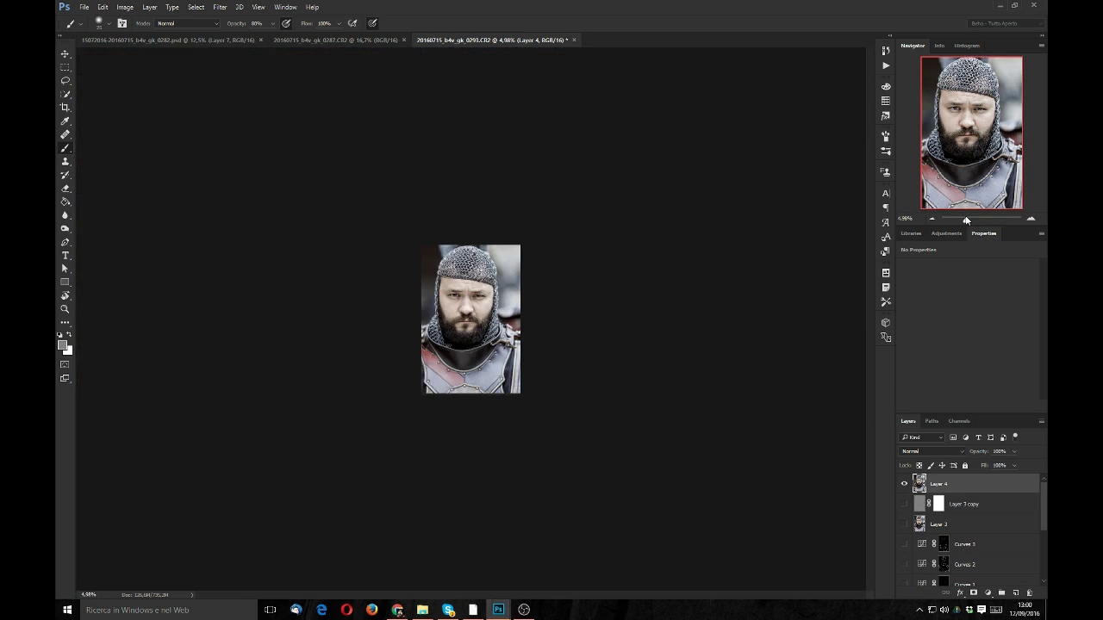
left_click(997, 219)
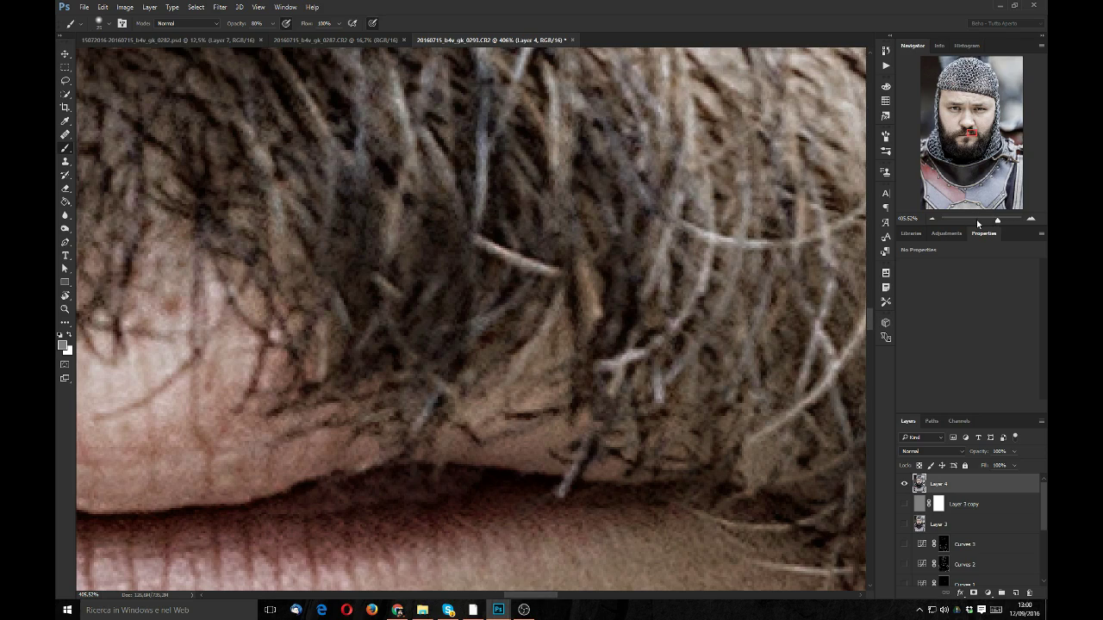
left_click(976, 219)
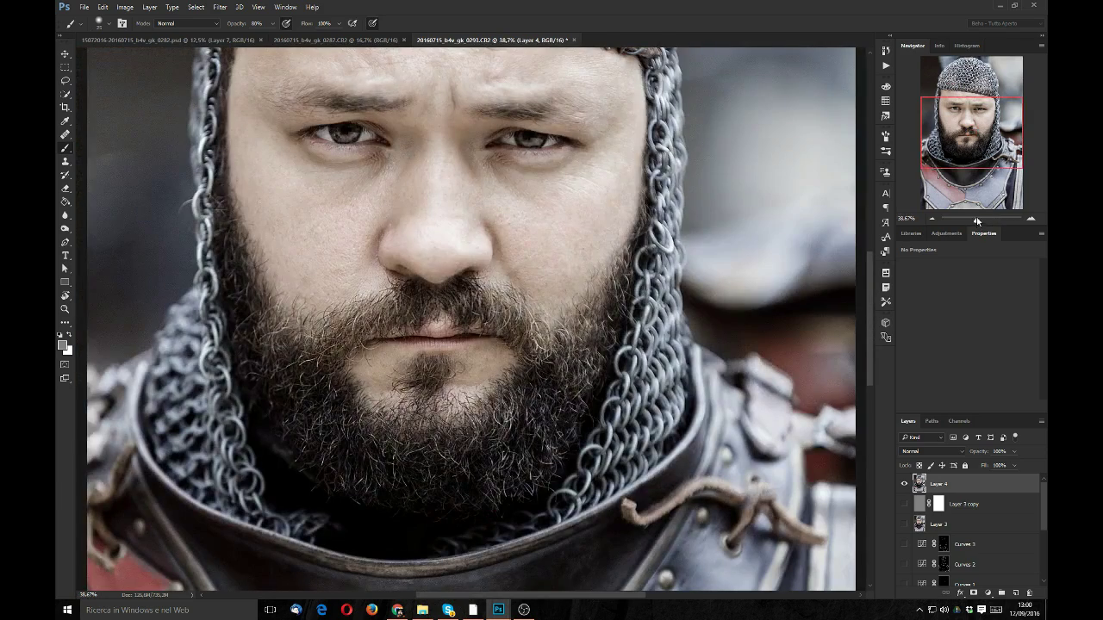
left_click(933, 219)
left_click(933, 218)
left_click(933, 219)
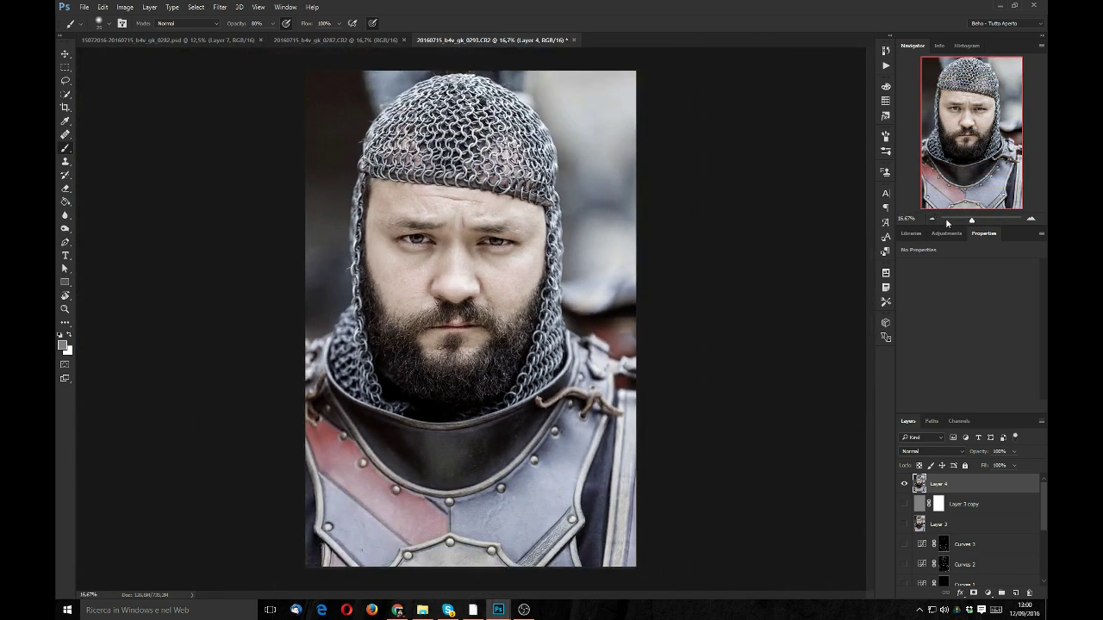
left_click(904, 484)
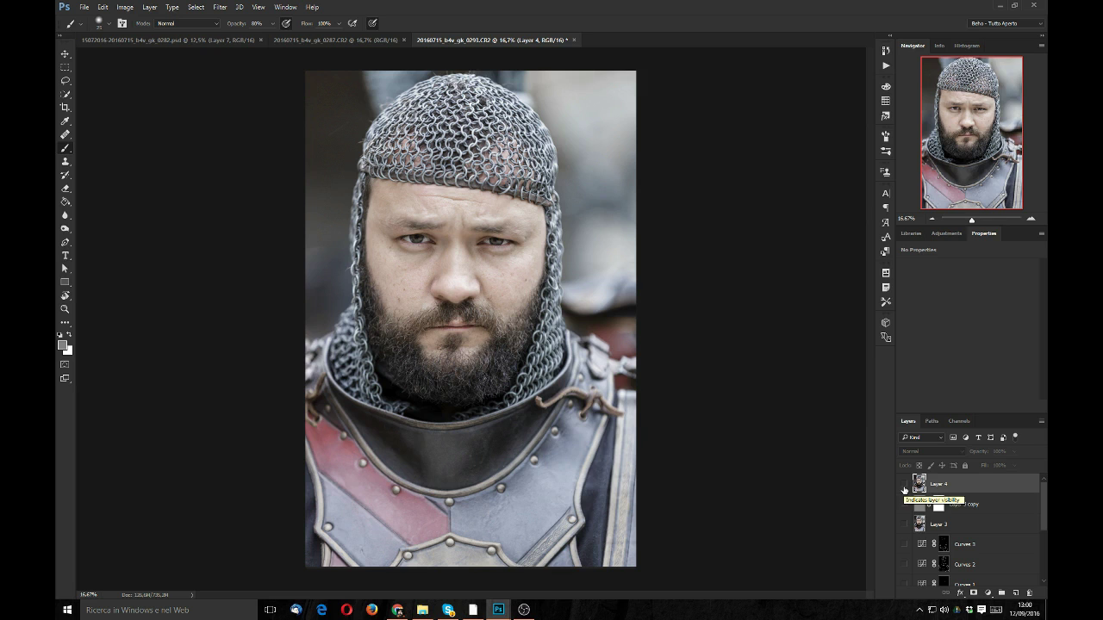
left_click(904, 485)
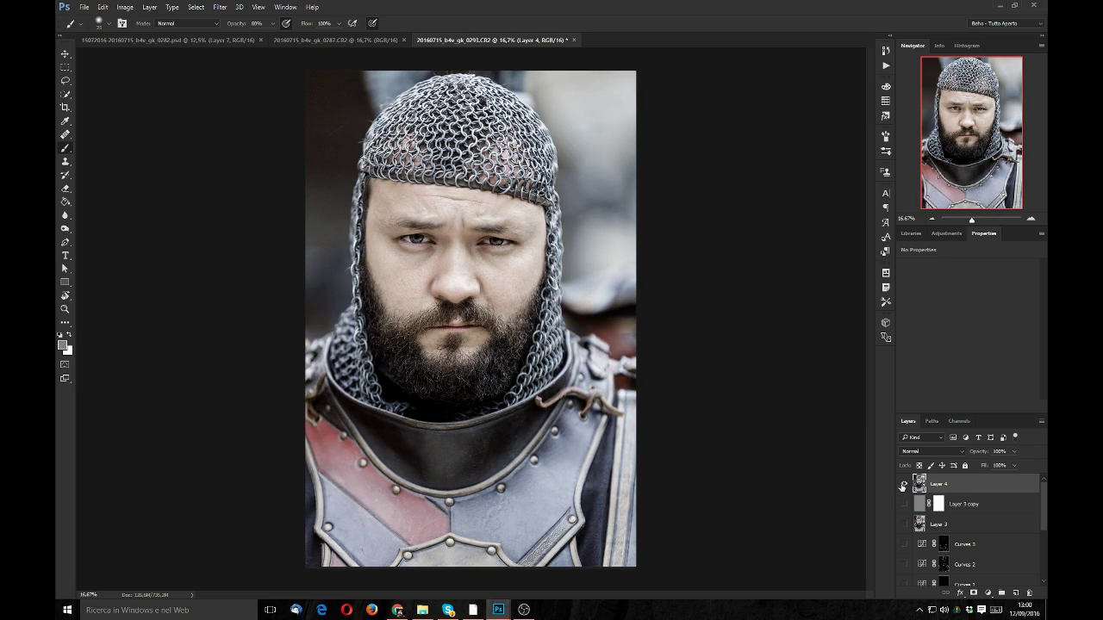
left_click(904, 484)
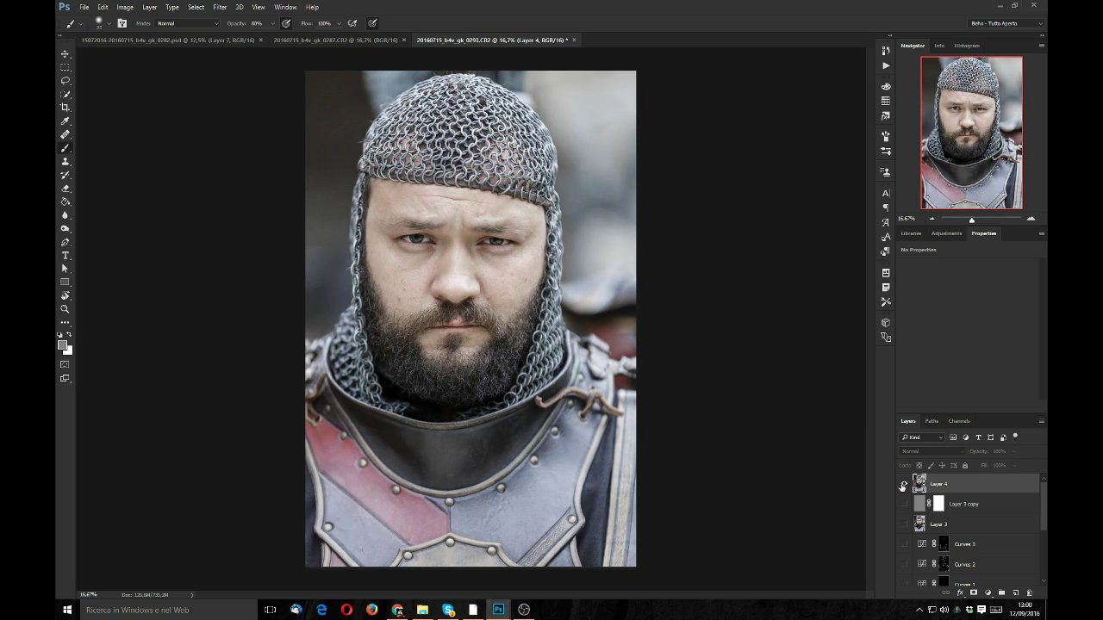
left_click(904, 484)
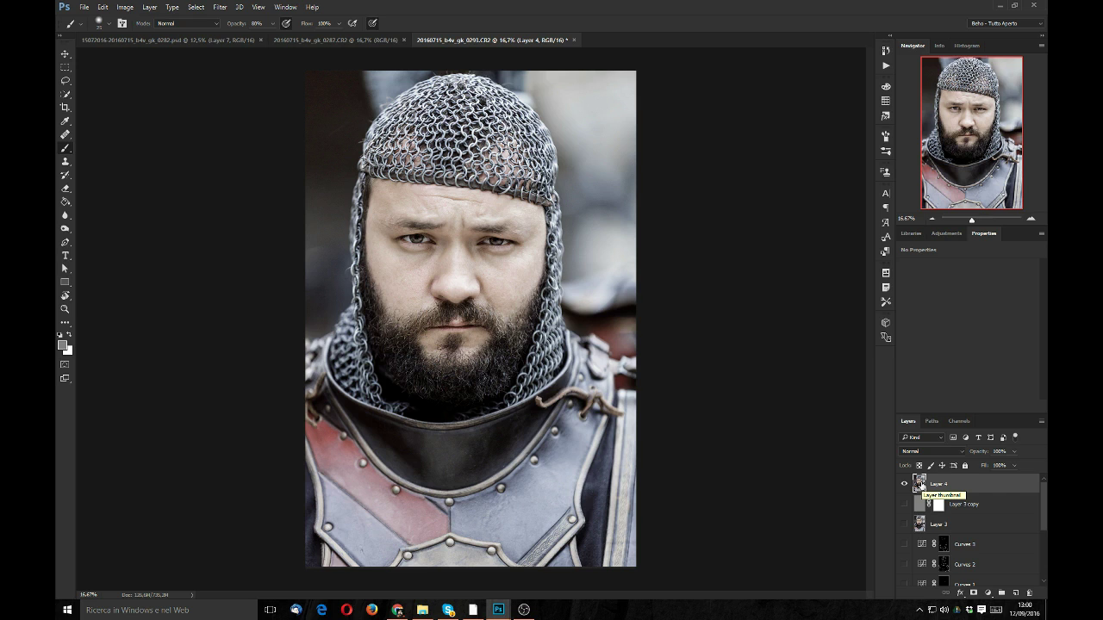
left_click(85, 7)
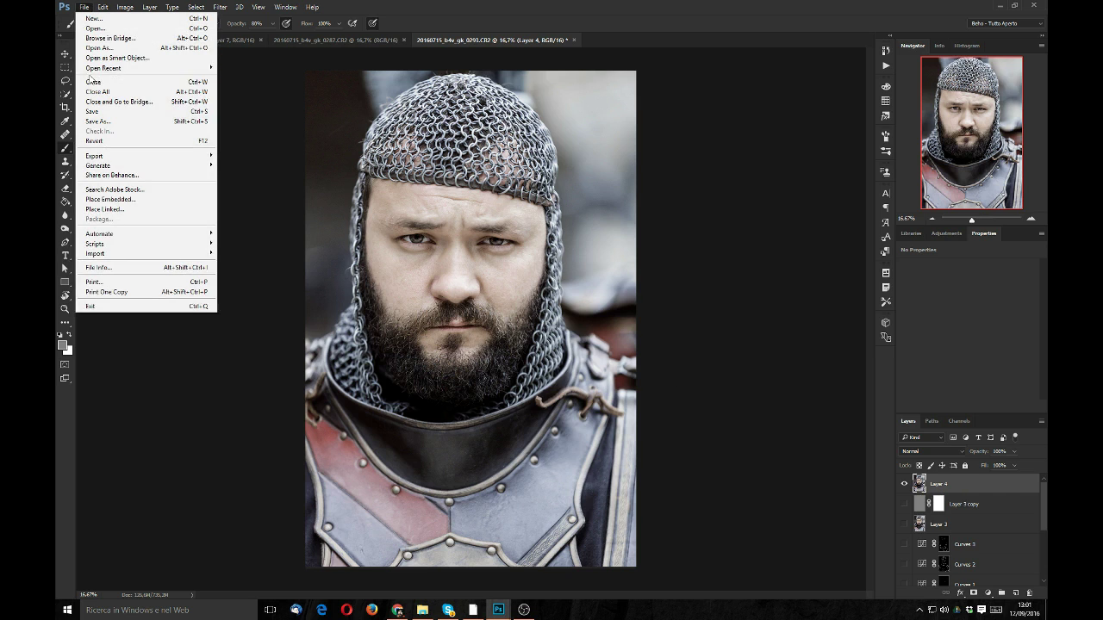
left_click(95, 112)
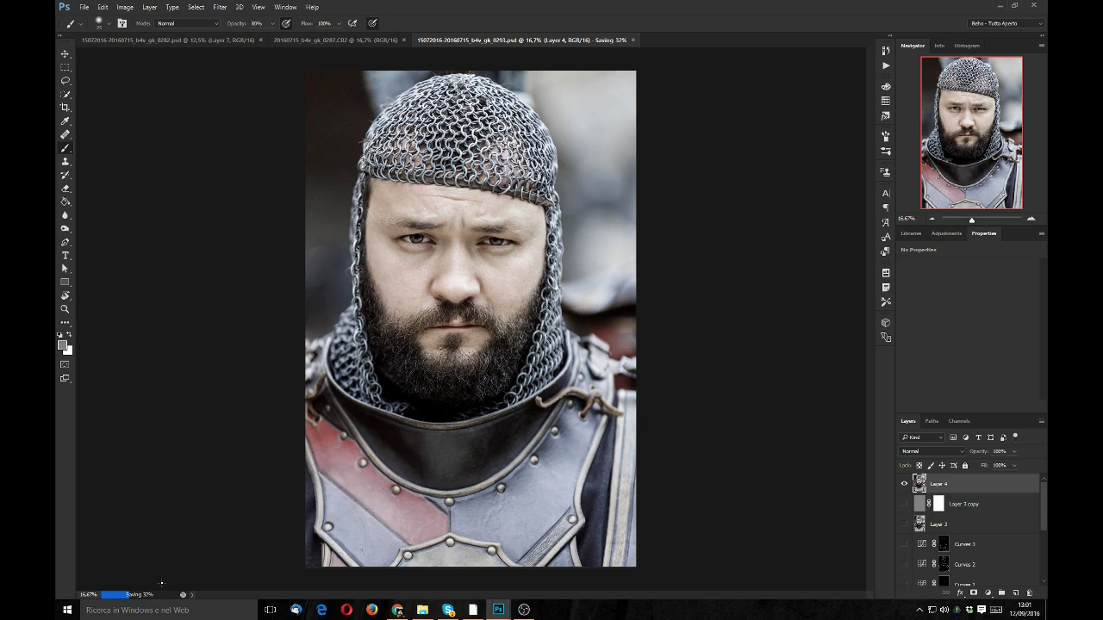
Zoom in to inspect the retouched mouth, beard, eyes and forehead
left_click(1030, 220)
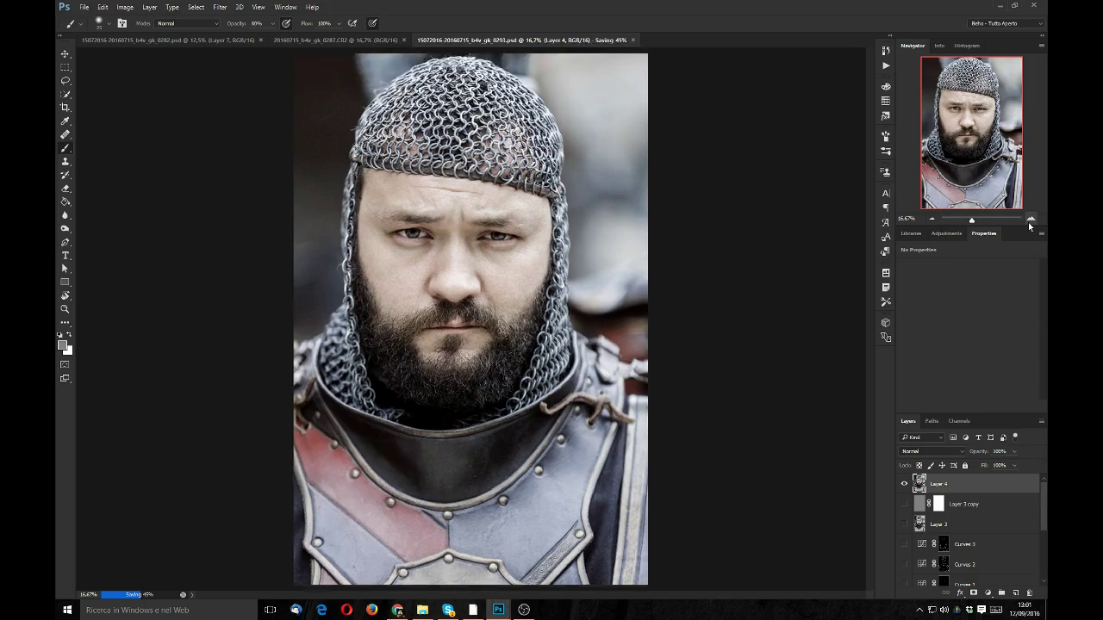
left_click(1030, 220)
left_click(1030, 219)
left_click(1031, 220)
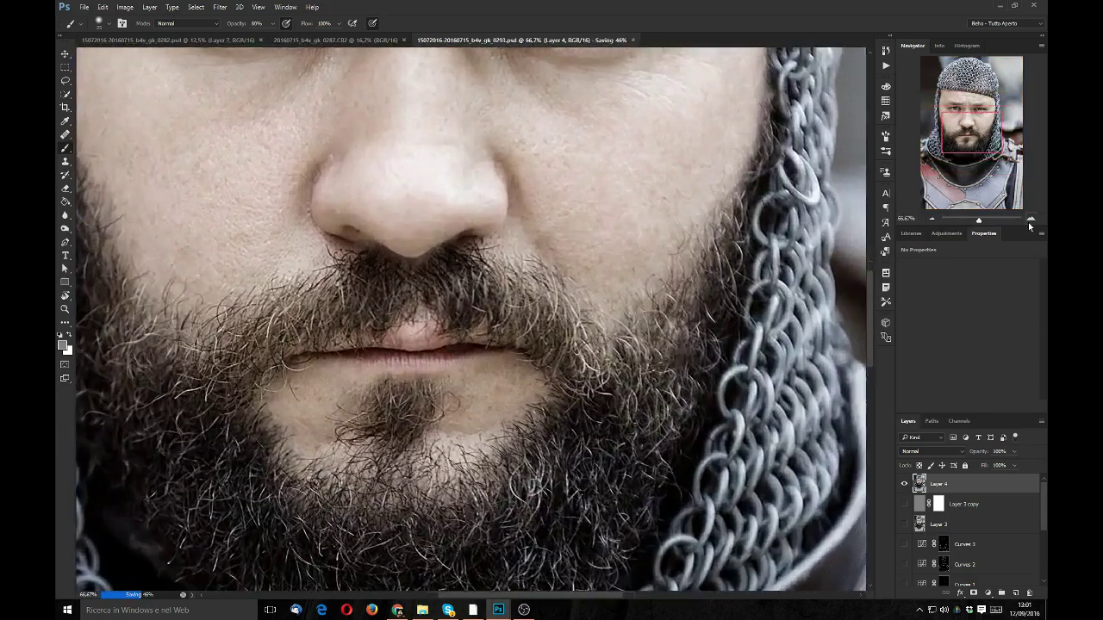
left_click(1031, 220)
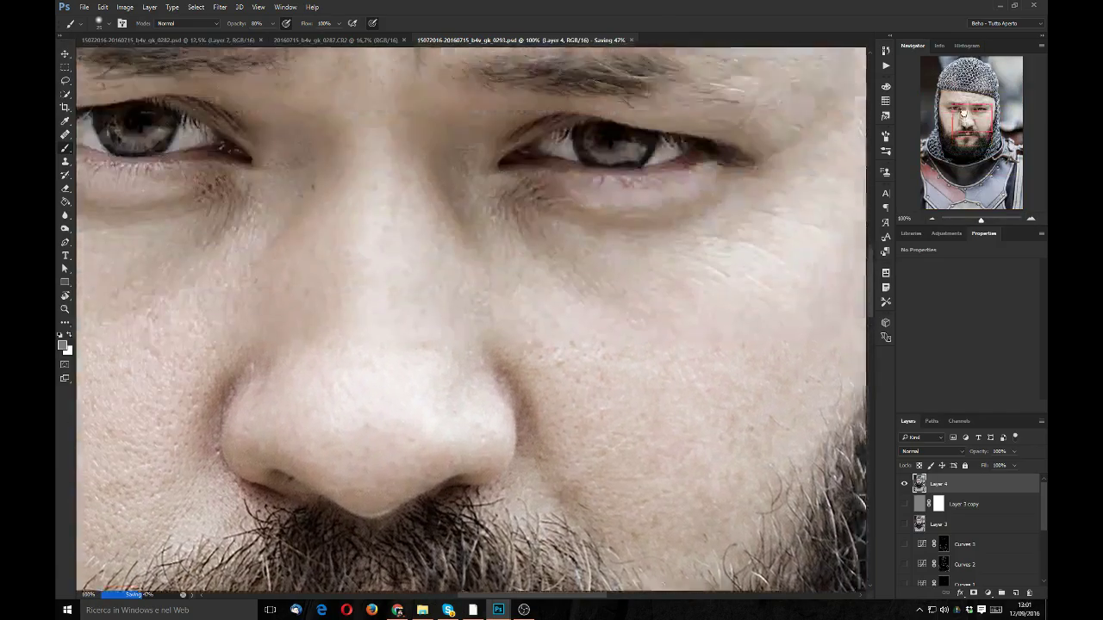
left_click_drag(964, 131, 964, 103)
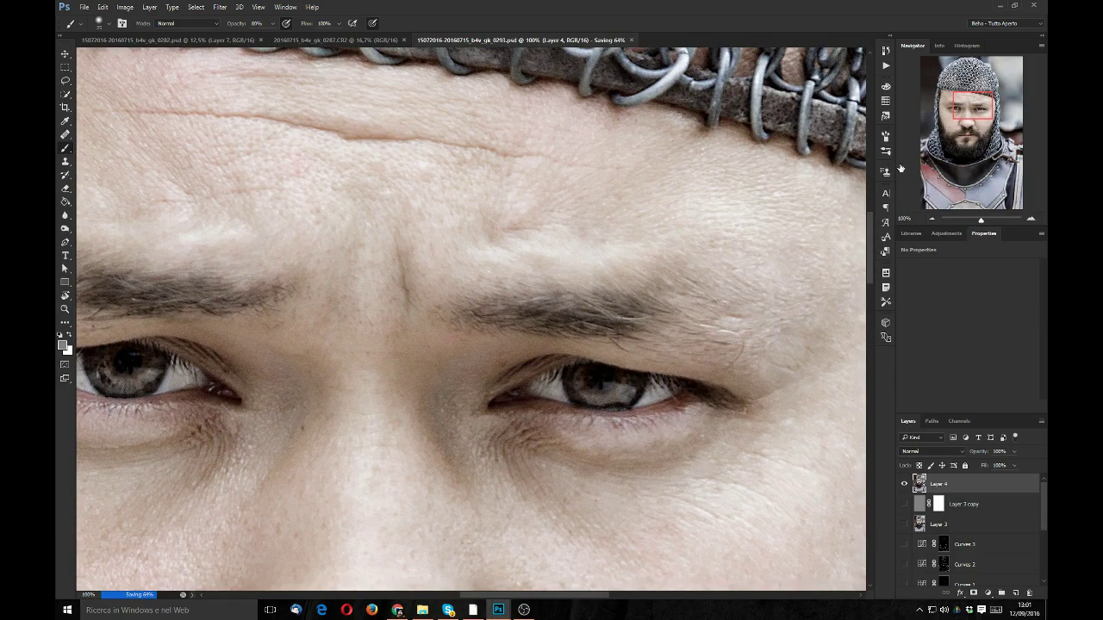
Zoom out to head and shoulders, then return to Lightroom showing the edited PSD
left_click(932, 219)
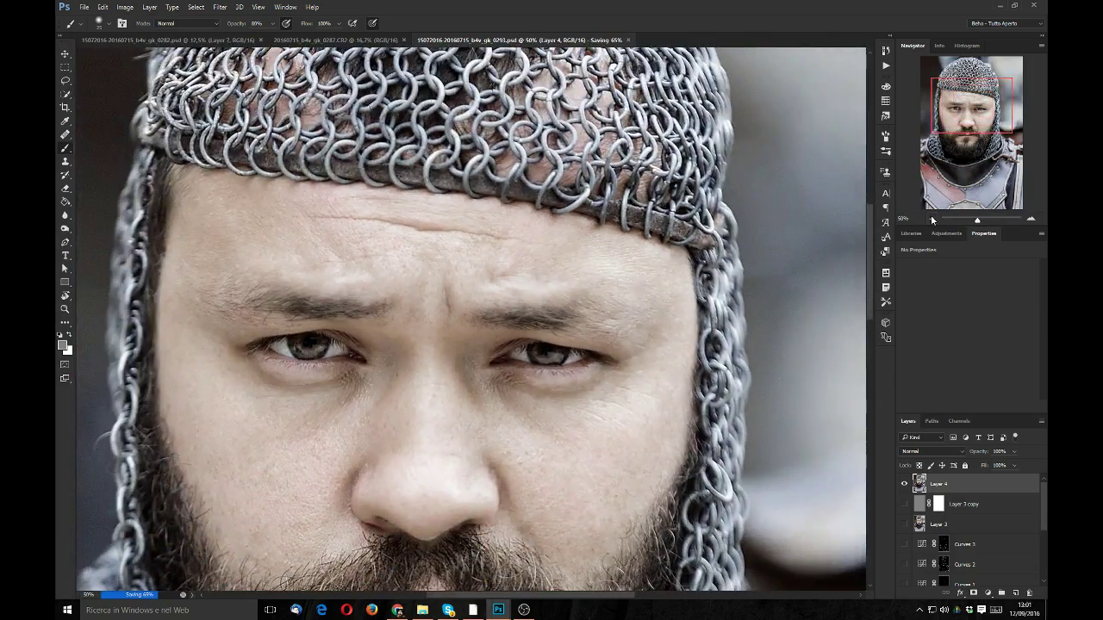
left_click(931, 219)
left_click(931, 220)
left_click(931, 220)
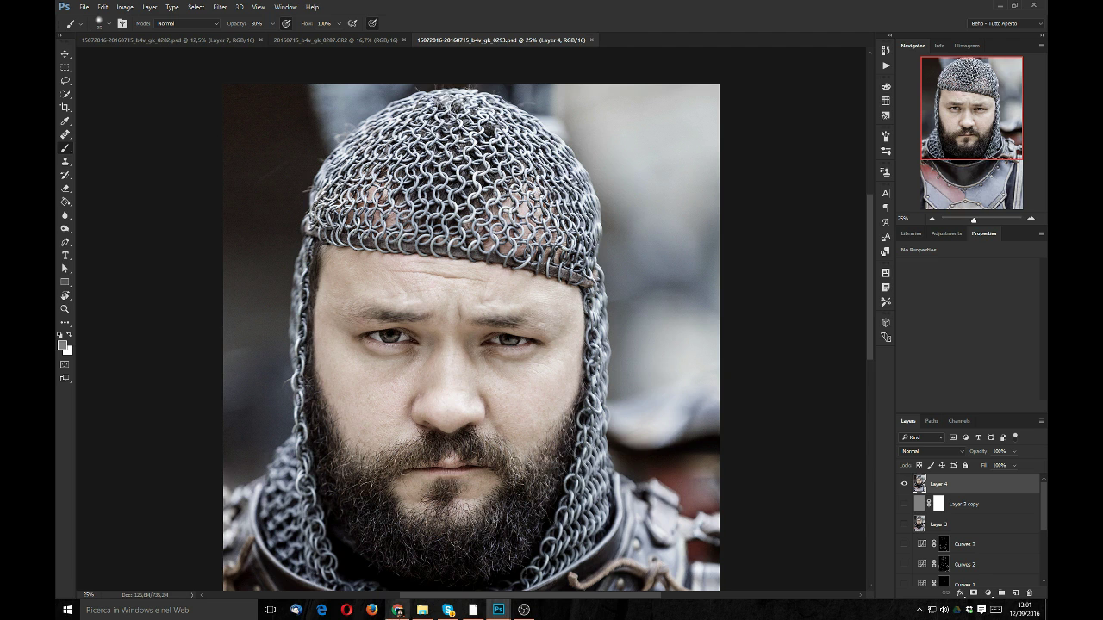
left_click(473, 609)
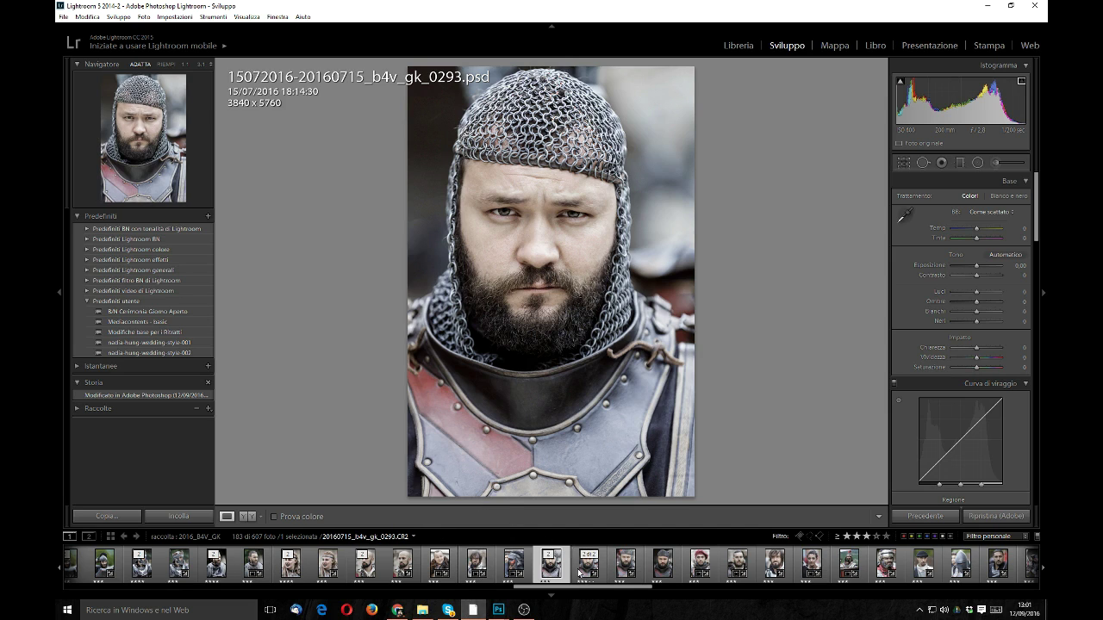
left_click(582, 571, "ctrl")
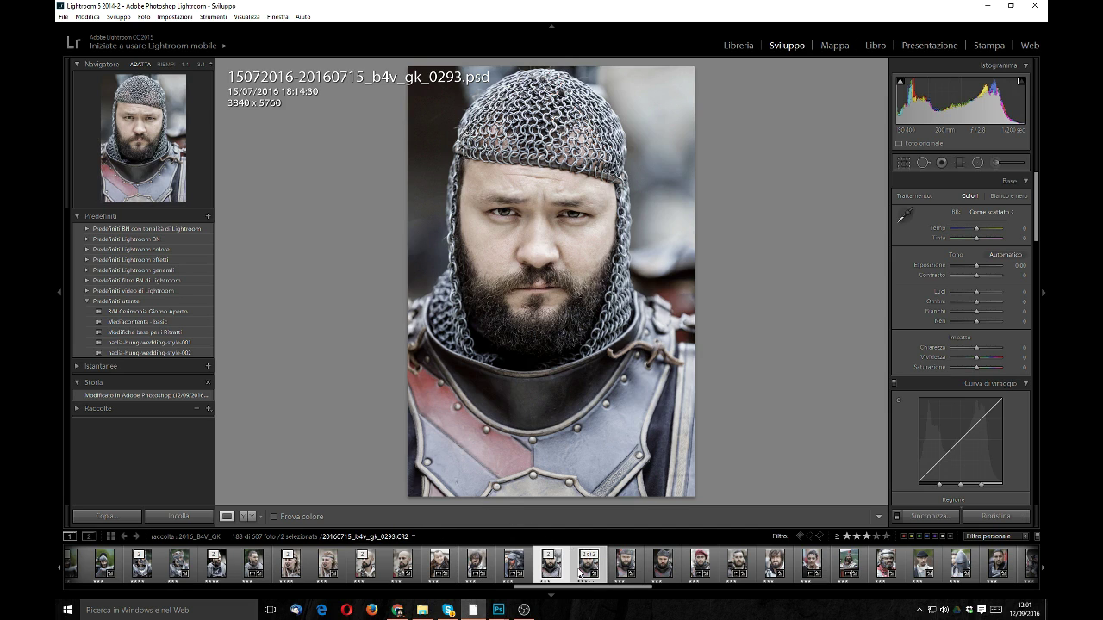
left_click(247, 516)
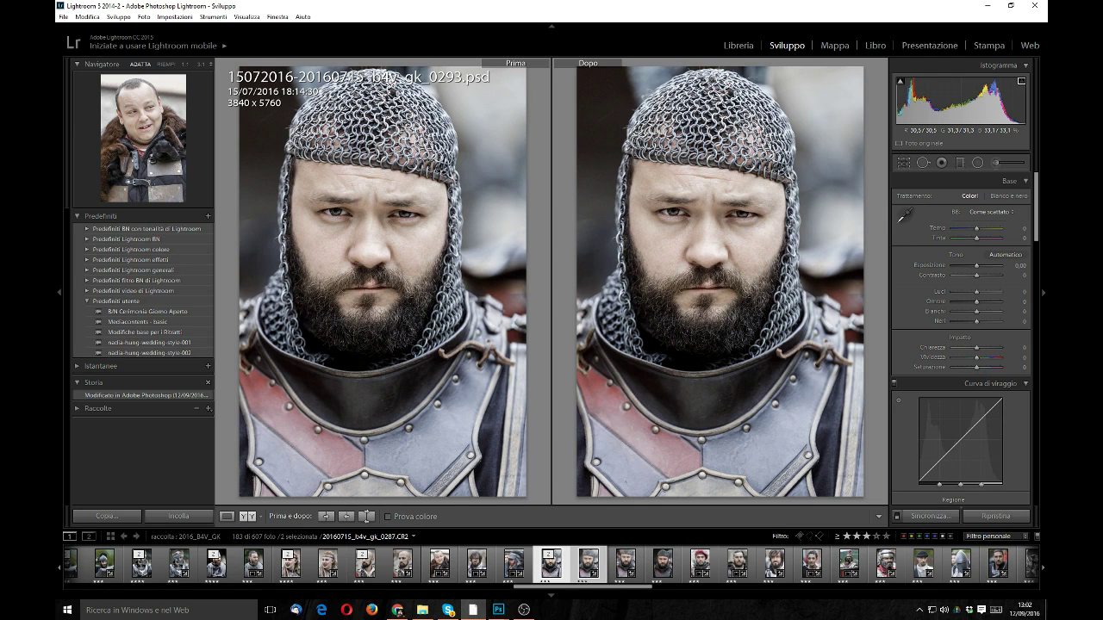
left_click(659, 161)
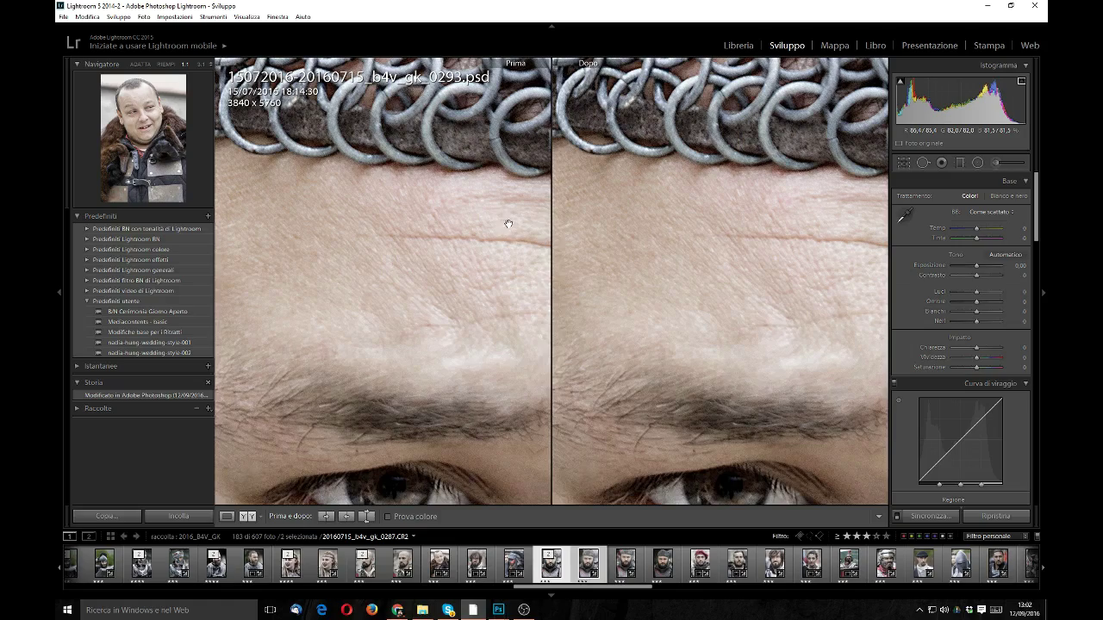
left_click_drag(463, 245, 332, 235)
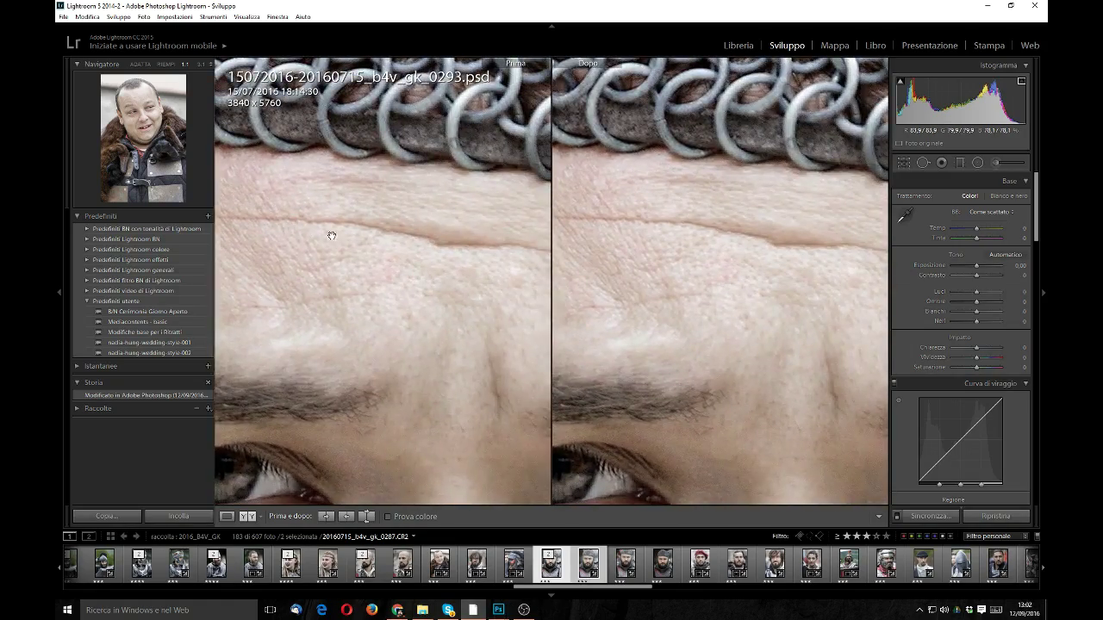
left_click(332, 235)
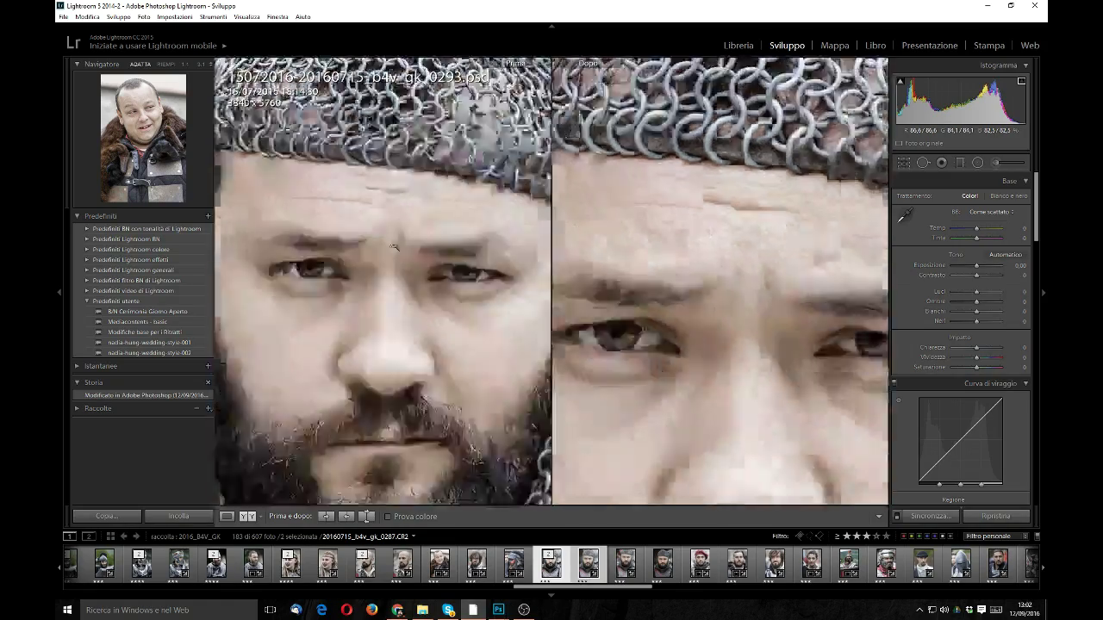
left_click(551, 565)
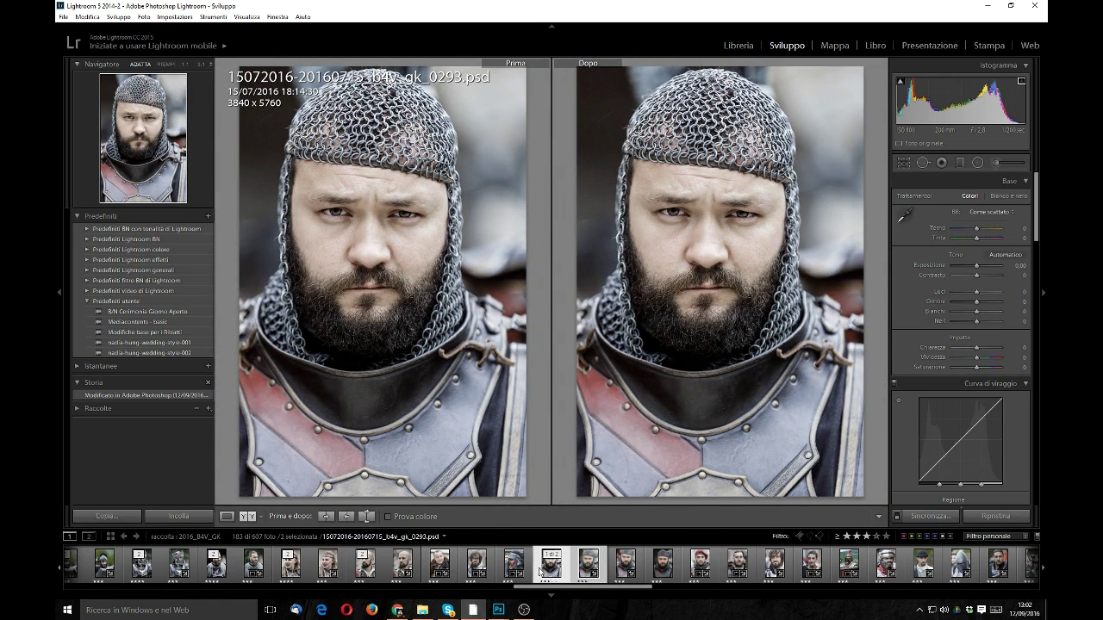
left_click(251, 516)
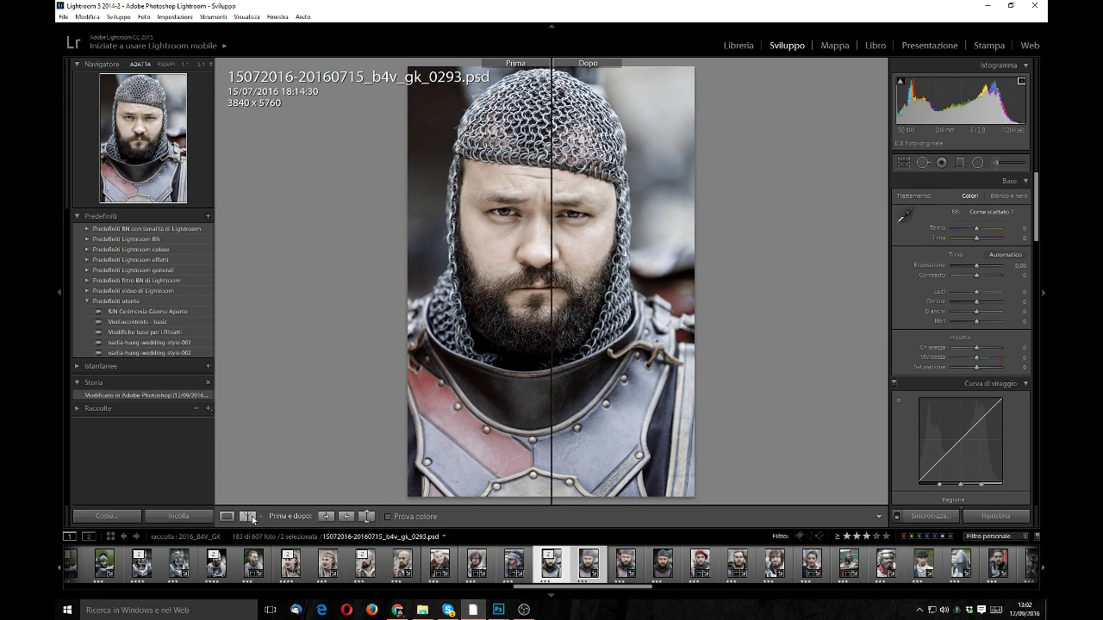
left_click(451, 426)
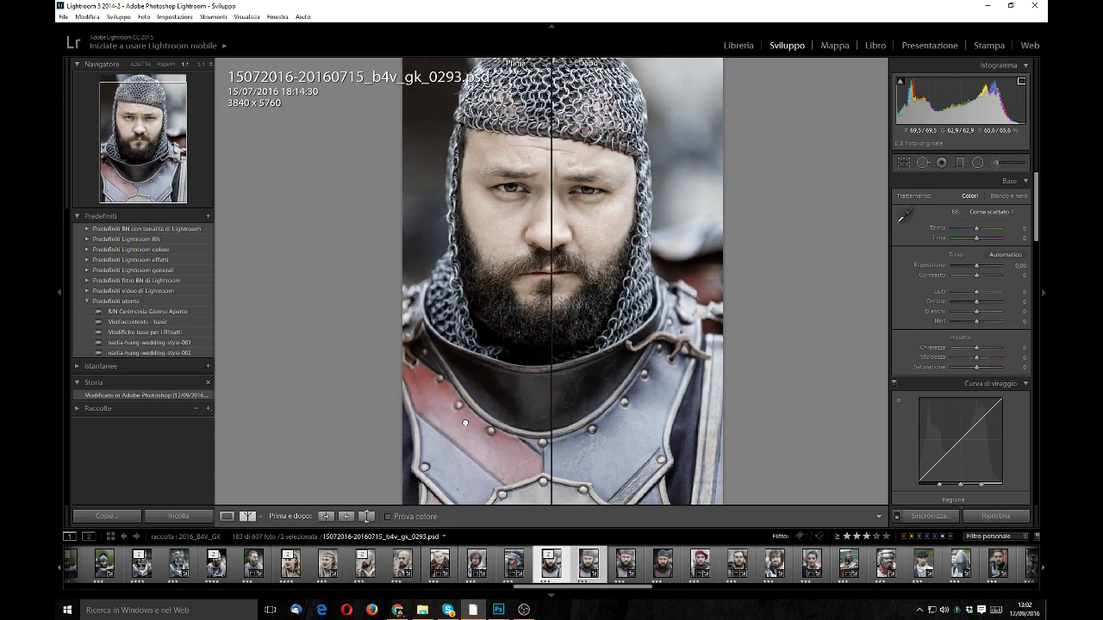
left_click(476, 423)
left_click(249, 516)
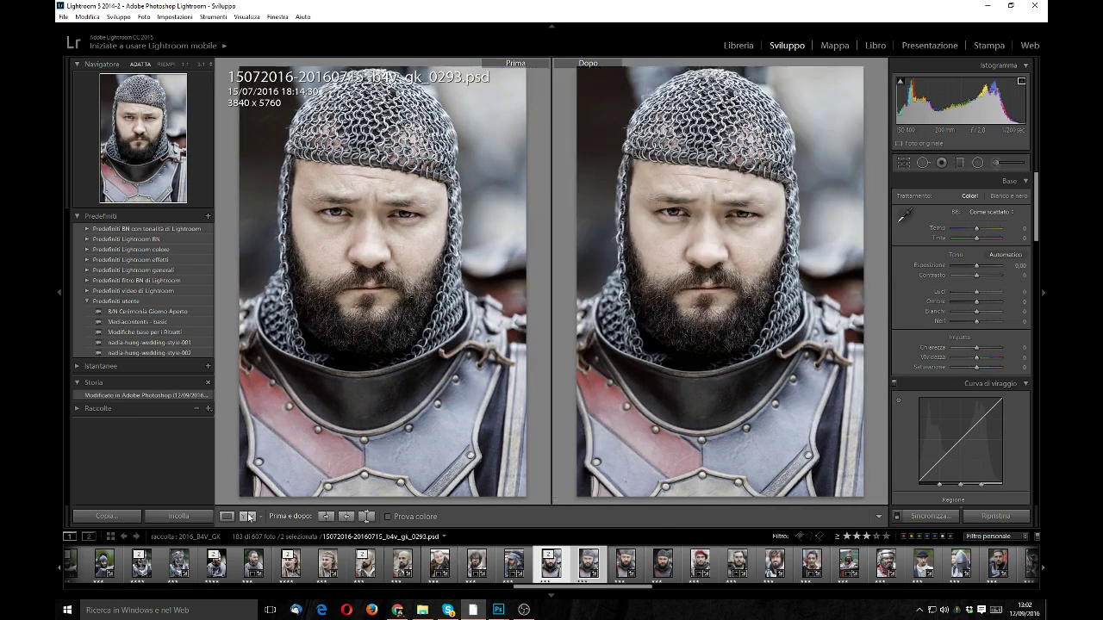
left_click(583, 574)
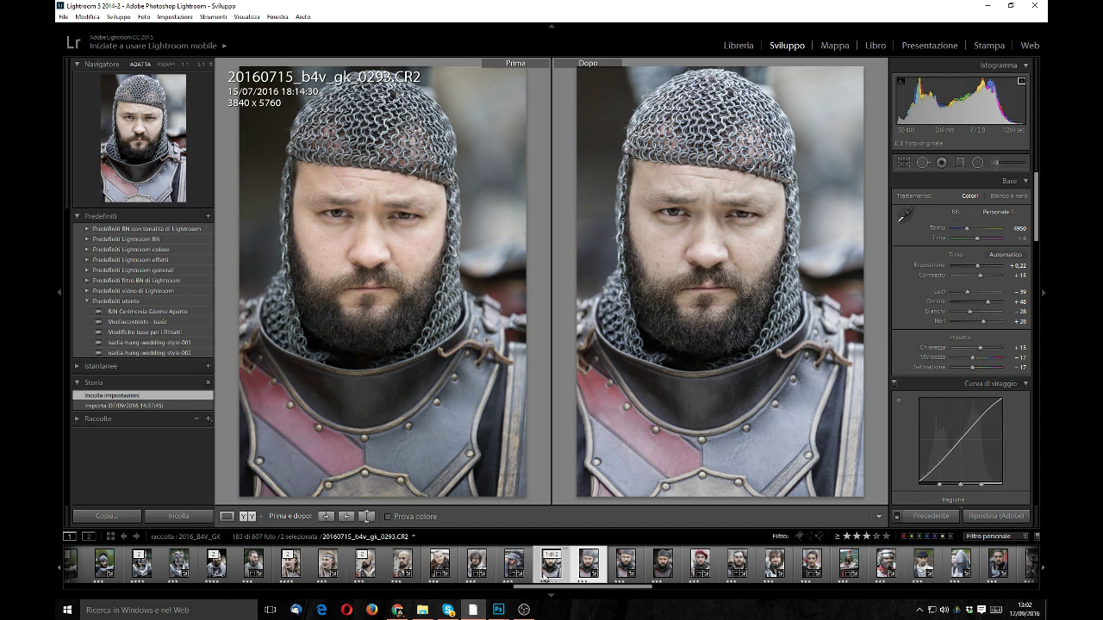
left_click(544, 578)
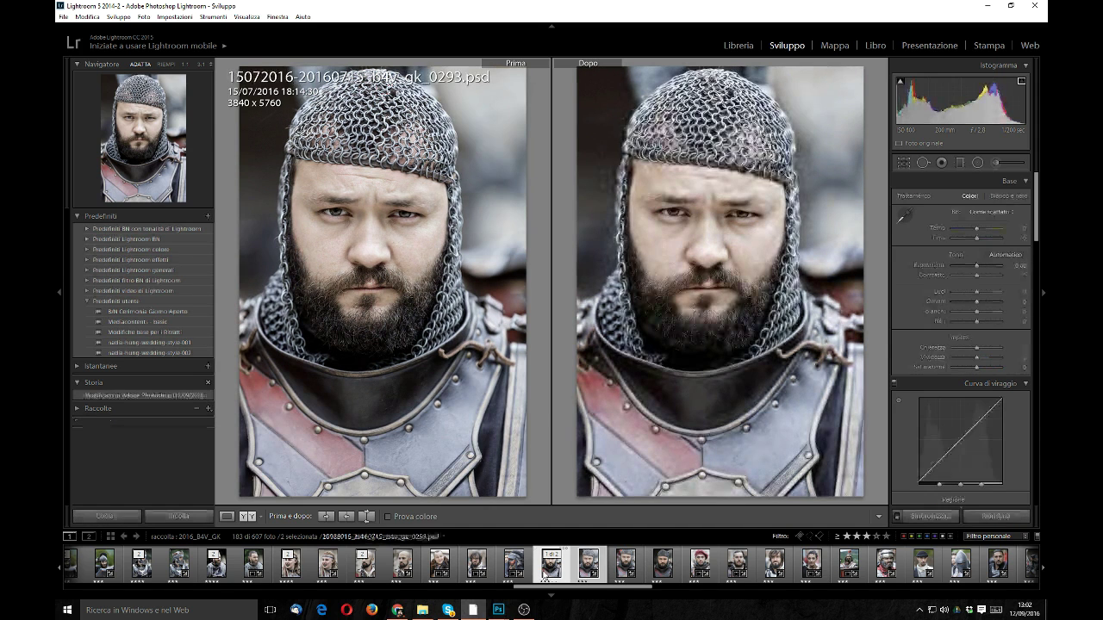
left_click(226, 516)
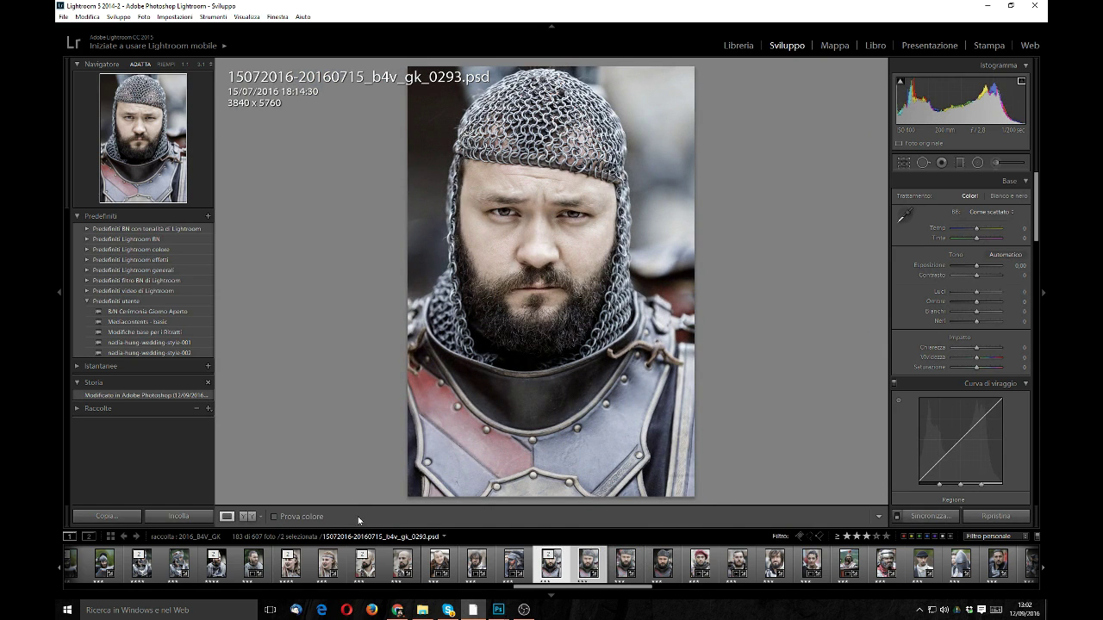
Rate the retouched 0293 PSD 4 stars and show the 2016_B4V_GK collection grid
left_click(625, 564)
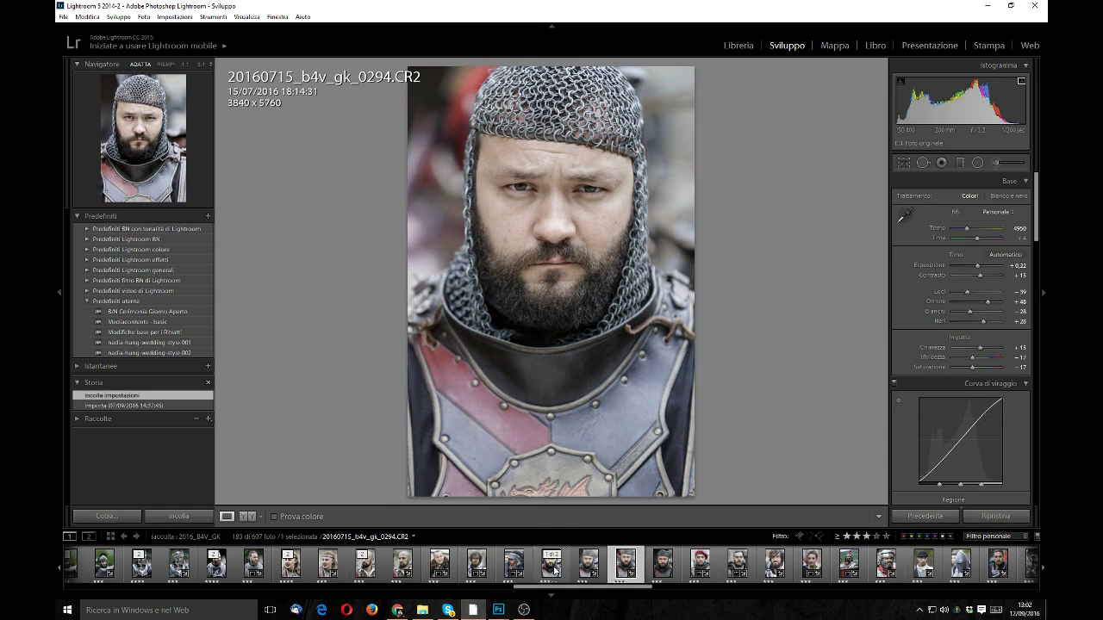
left_click(555, 570)
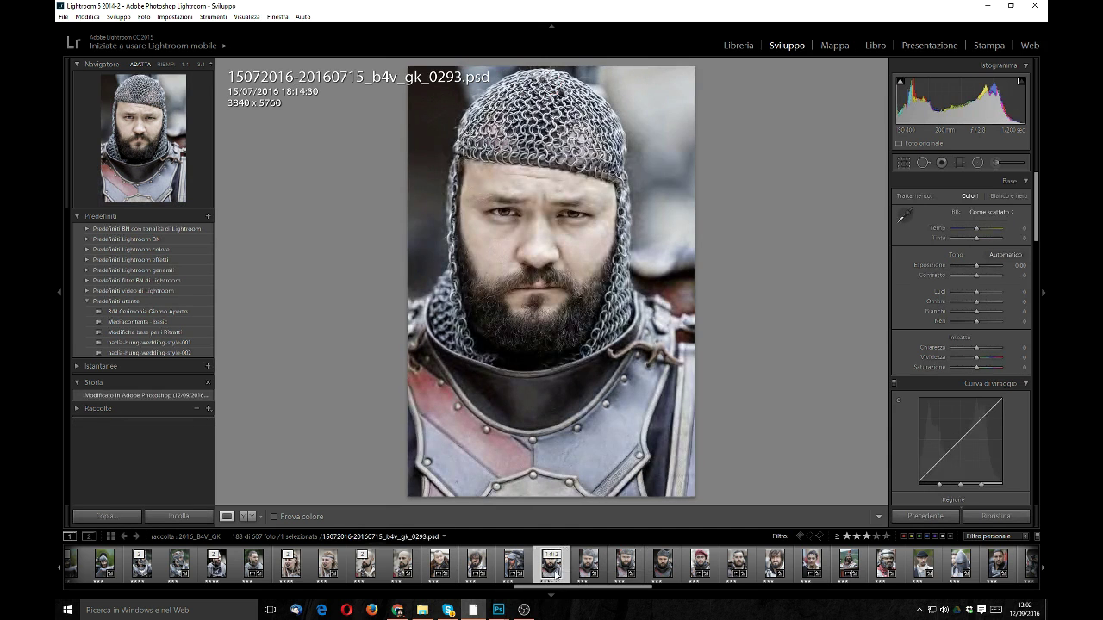
mouse_move(551, 565)
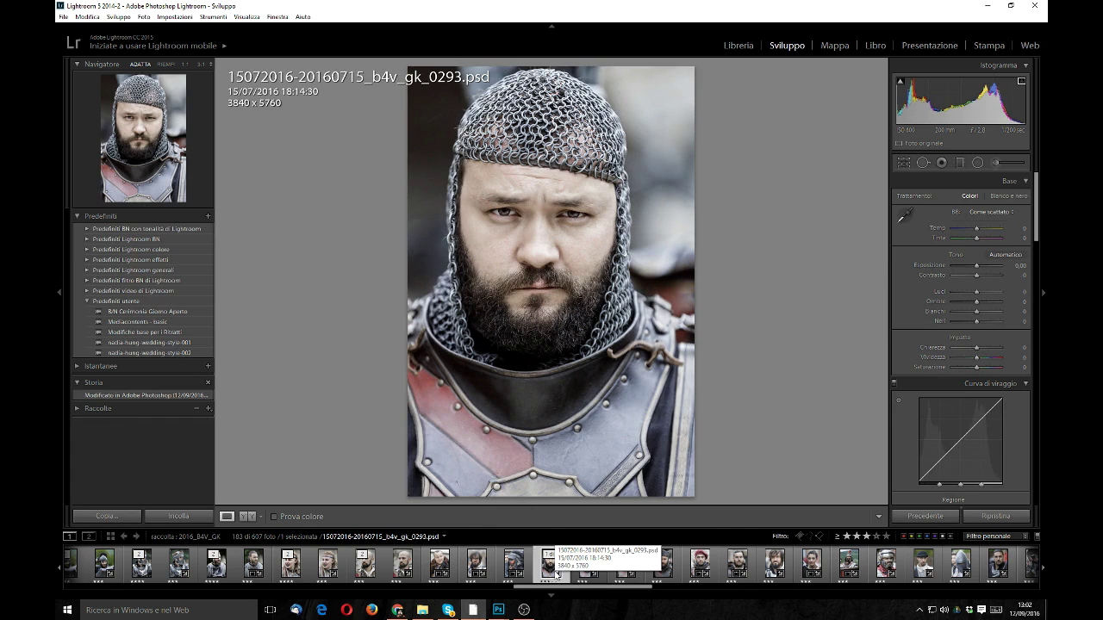
key("4")
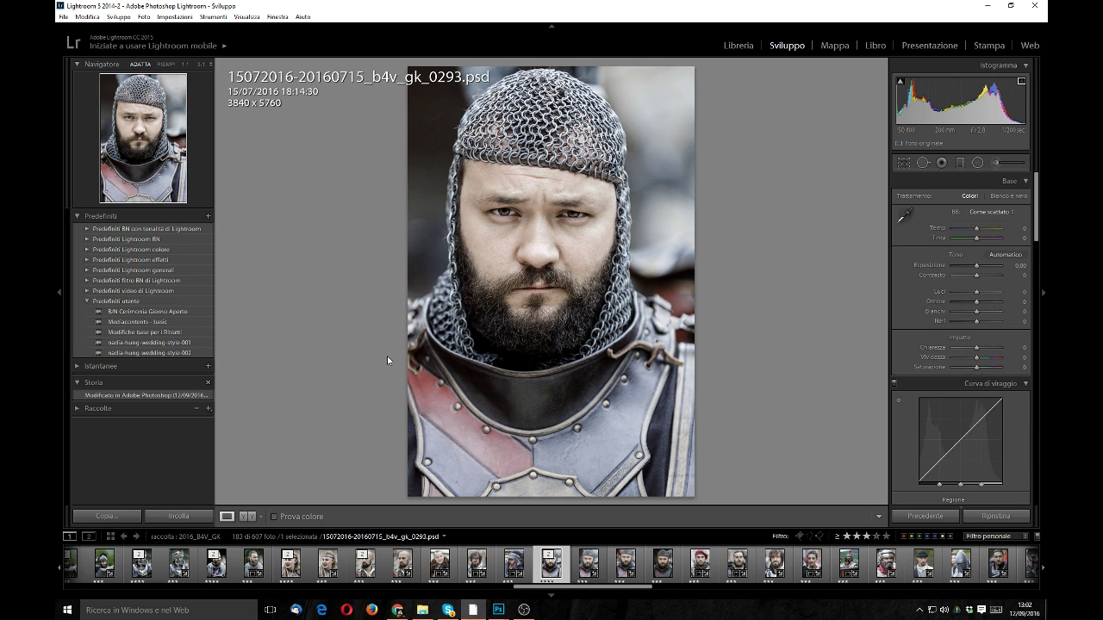
left_click(739, 44)
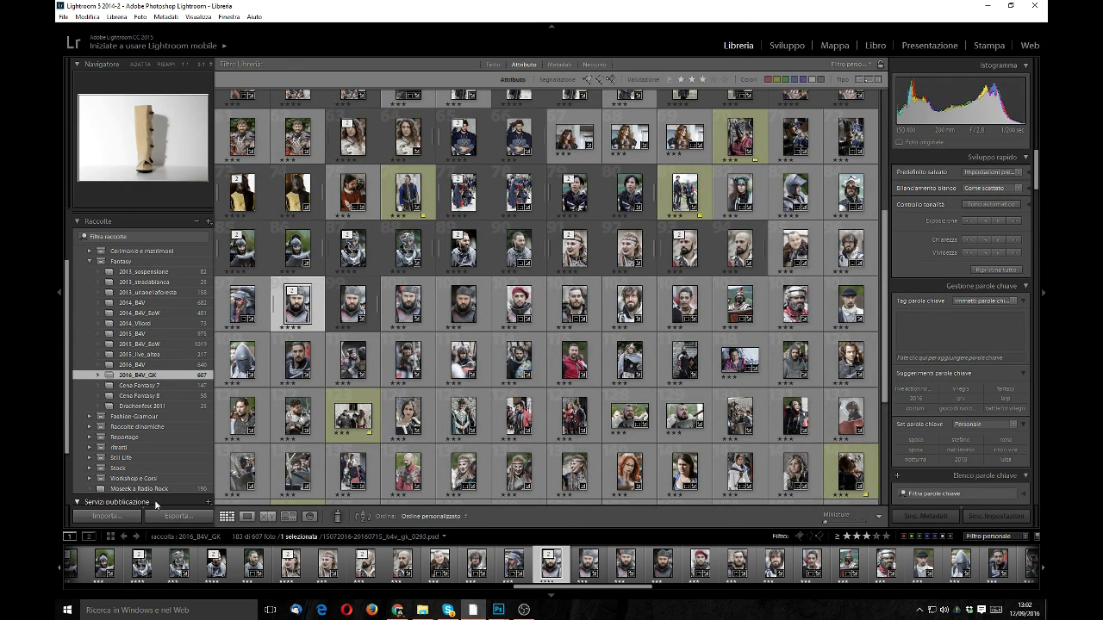
Configure the JPEG export to resize the long edge to 1600 pixels at 150 ppi
key("ctrl+alt+shift+comma")
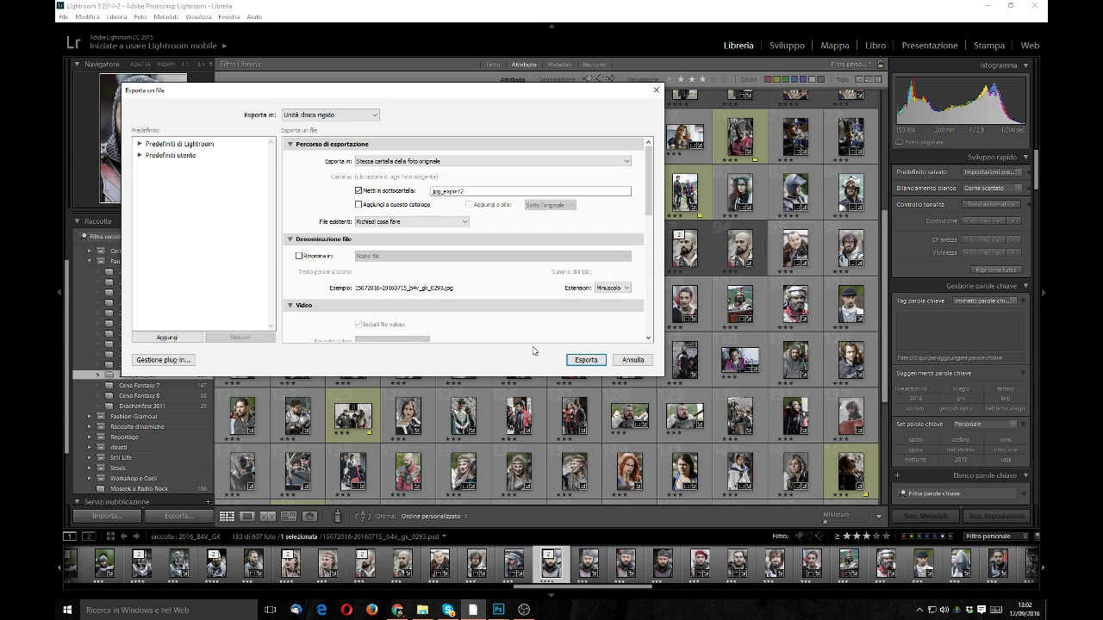
left_click_drag(646, 162, 650, 236)
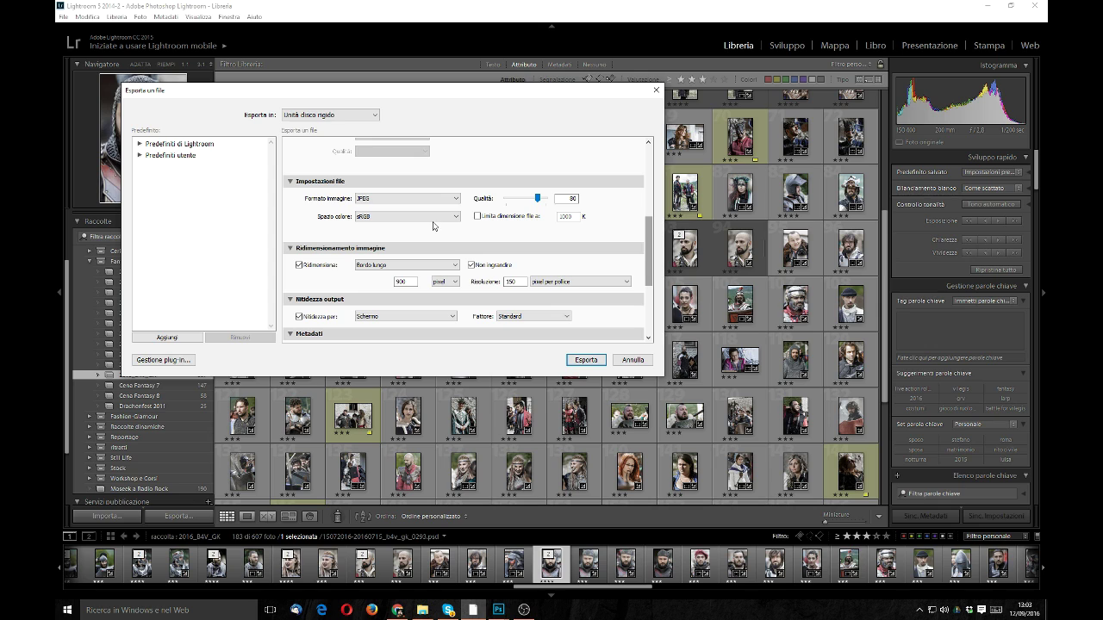
left_click(411, 282)
left_click(560, 200)
left_click(405, 281)
type("150")
left_click_drag(412, 282, 389, 282)
type("160")
left_click(506, 282)
Keep screen output sharpening, enable the B4V - basso-dx watermark, and export the photo
left_click_drag(646, 256, 634, 274)
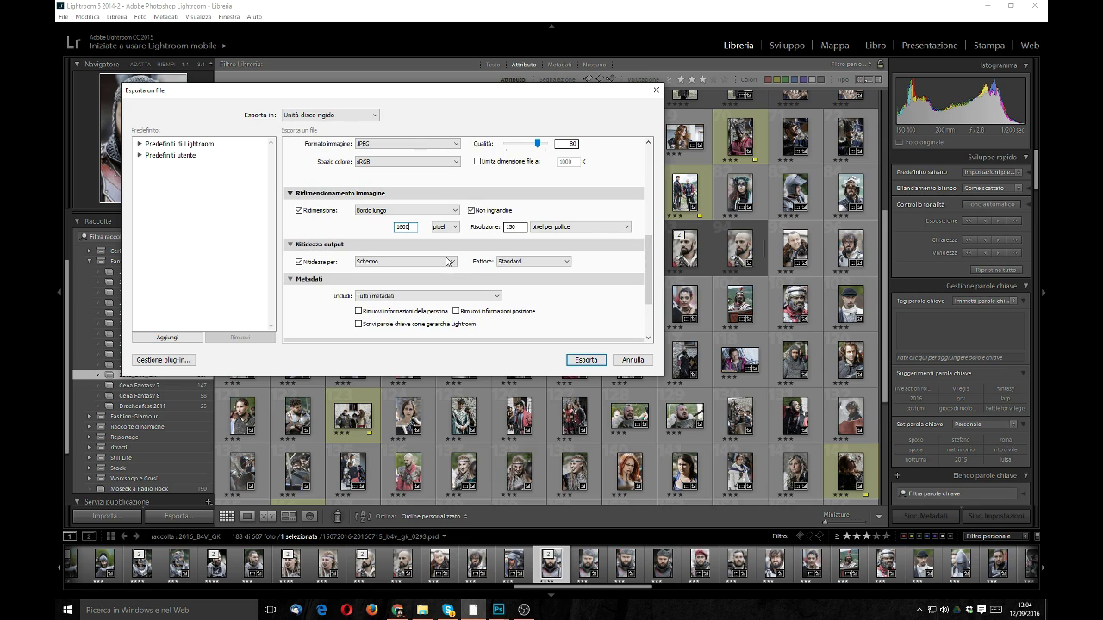
left_click(448, 262)
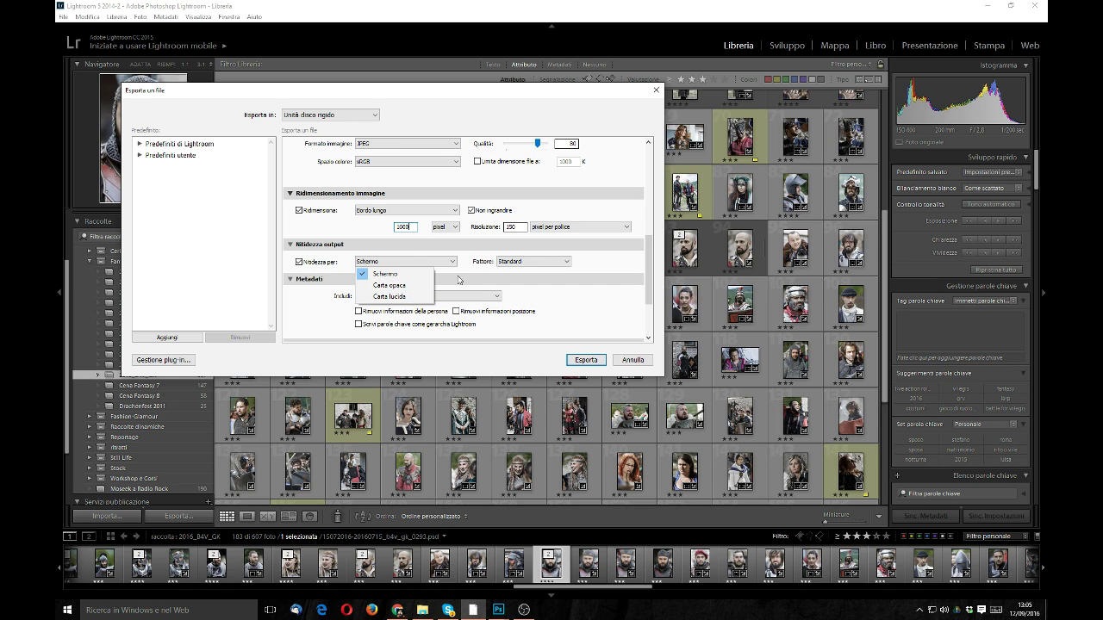
left_click(466, 272)
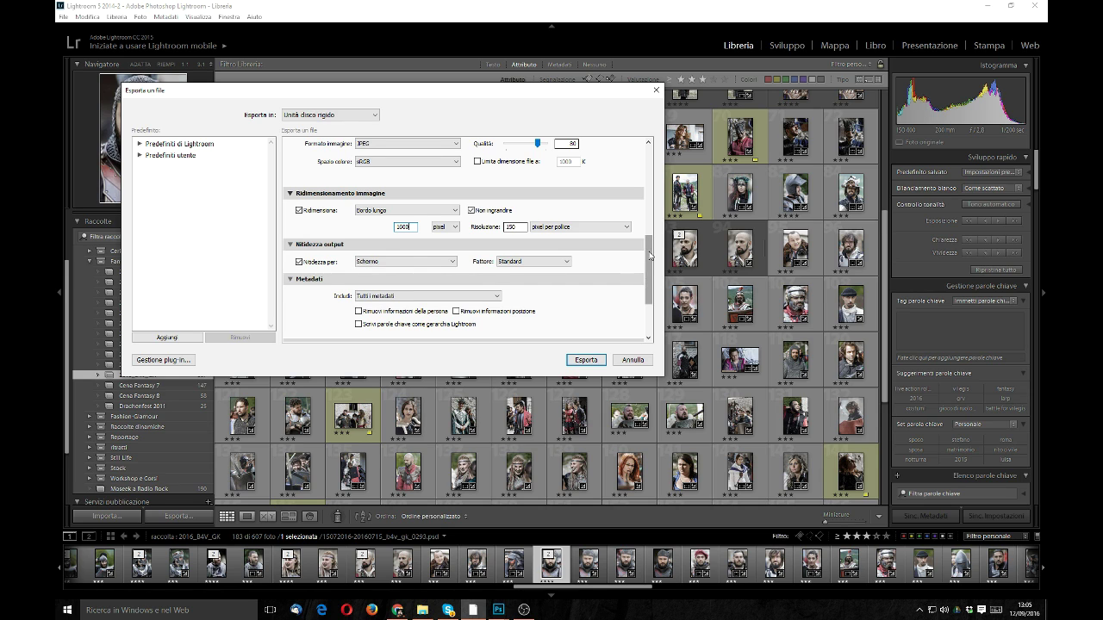
left_click_drag(650, 258, 650, 284)
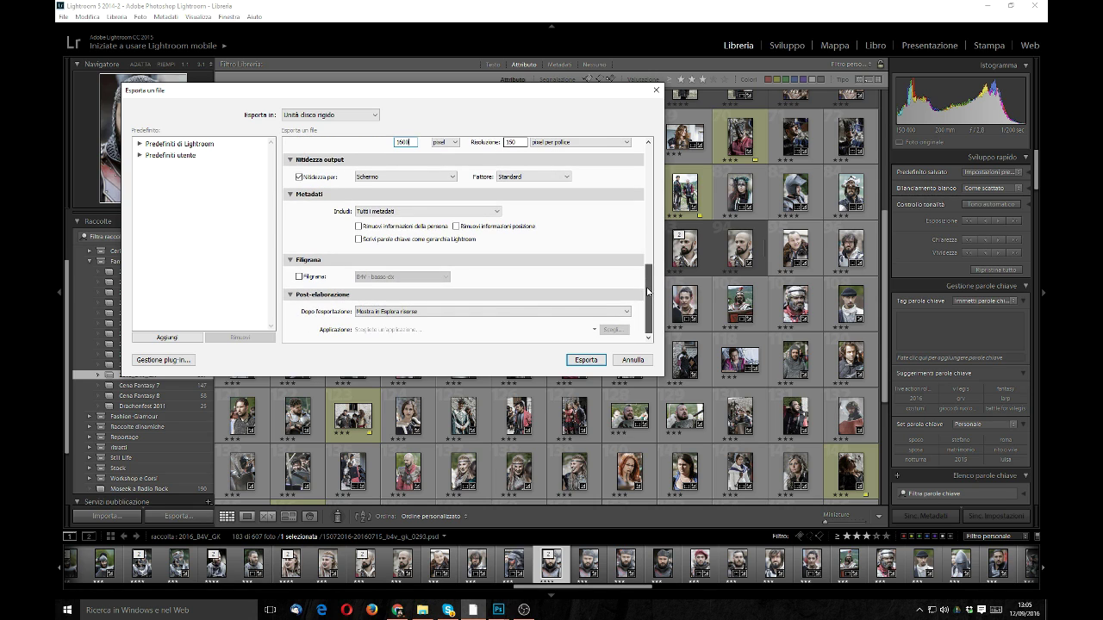
left_click(299, 277)
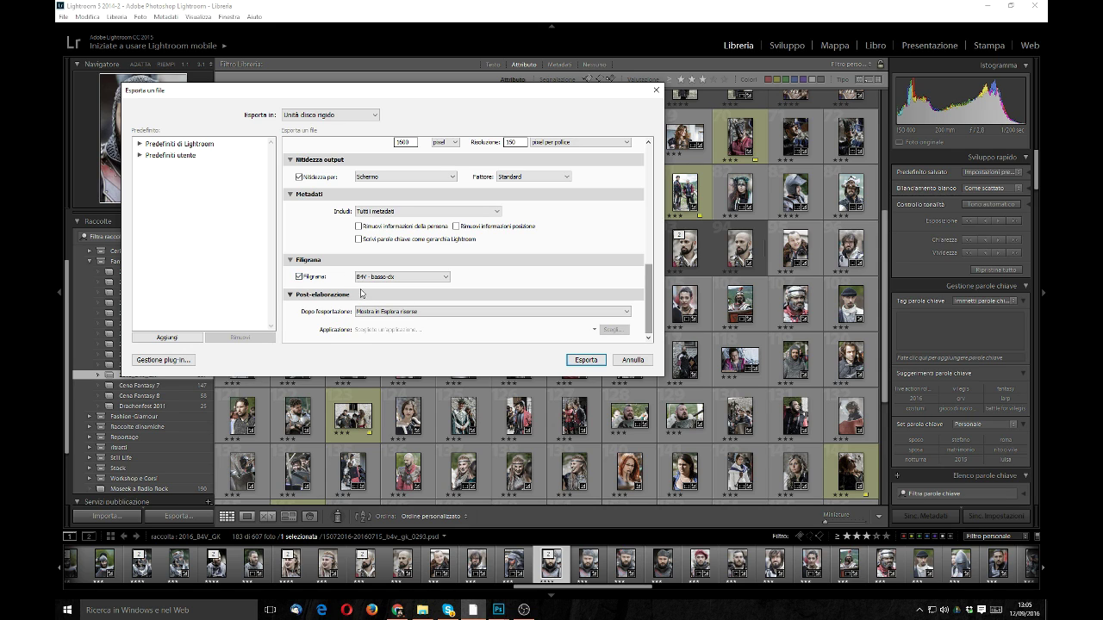
left_click(583, 359)
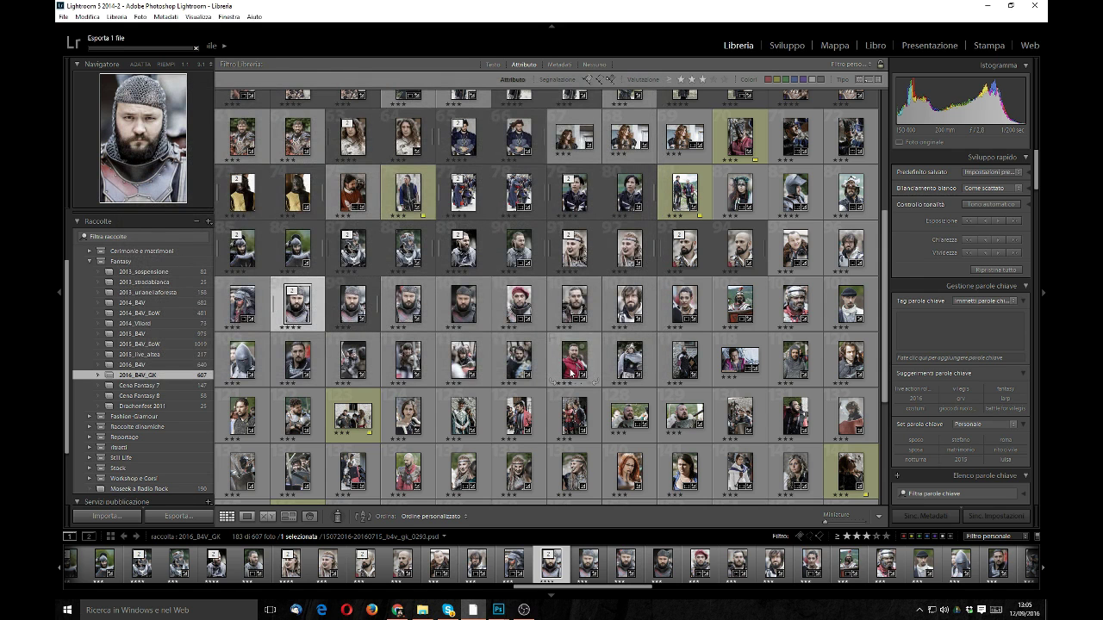
mouse_move(574, 360)
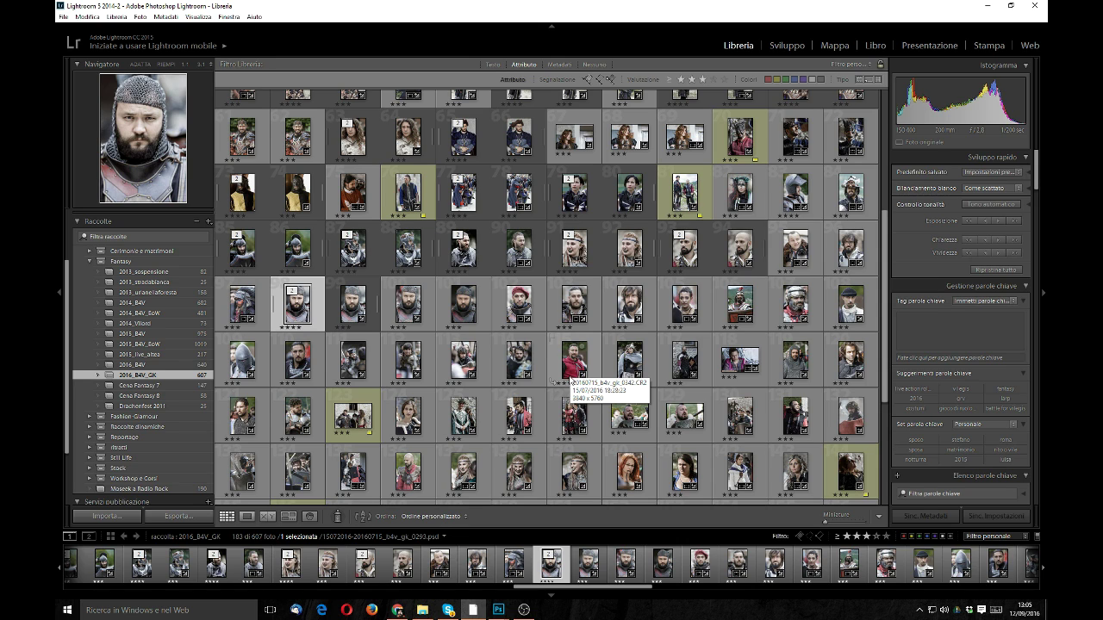
left_click(417, 610)
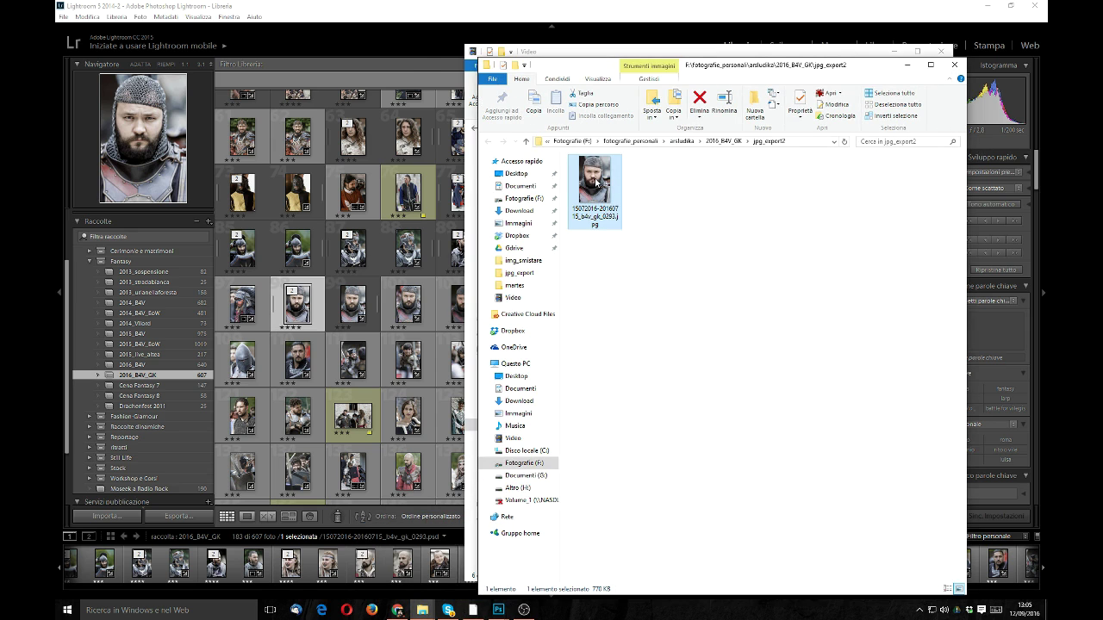
double_click(595, 182)
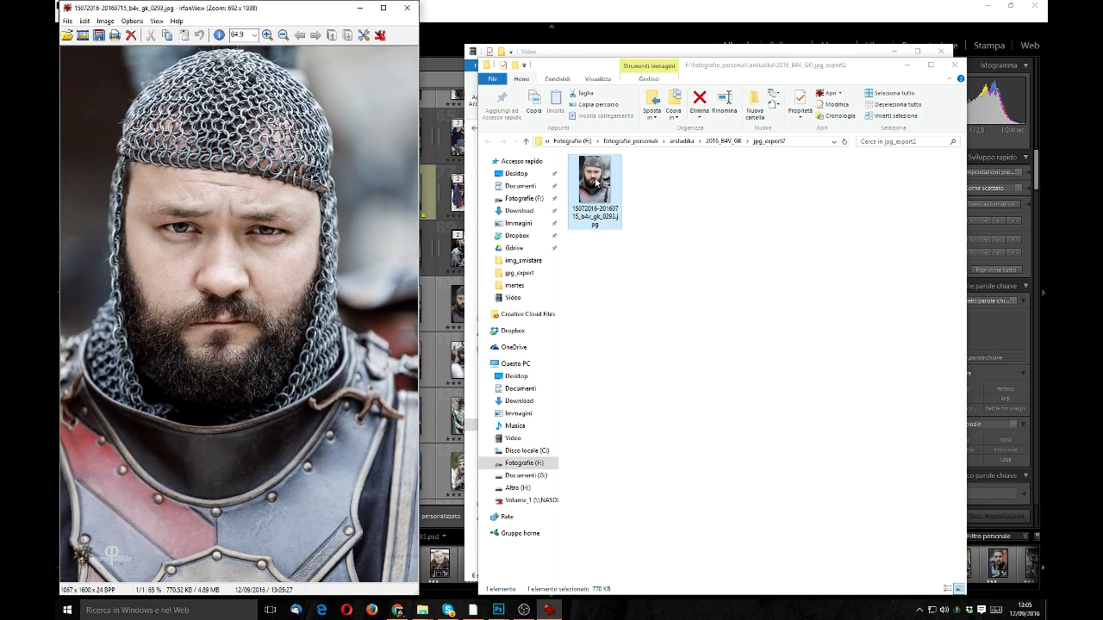